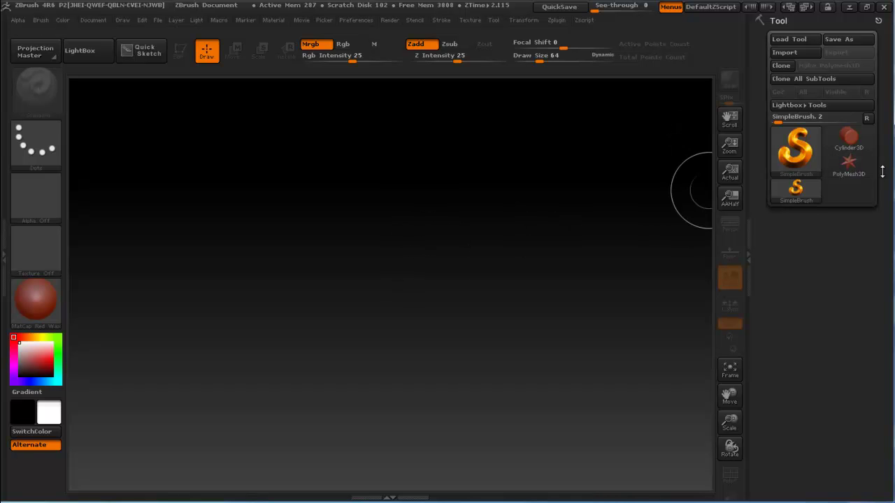
# Draw a Cylinder3D on the canvas in Edit mode and convert it to a PolyMesh3D
pyautogui.click(849, 140)
pyautogui.moveTo(347, 259); pyautogui.dragTo(424, 384)
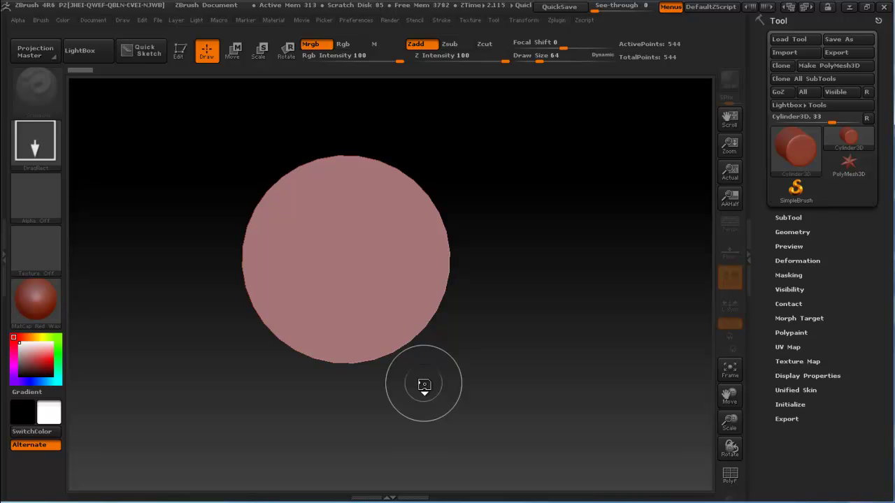
pyautogui.press('t')
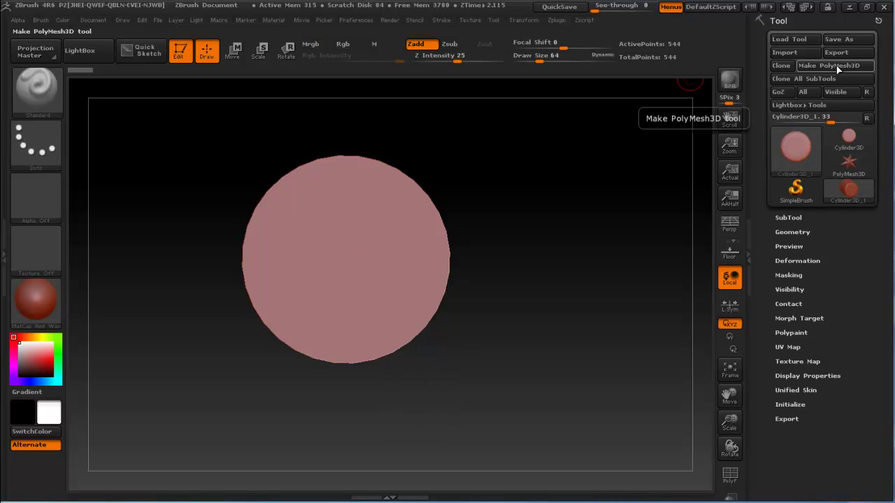
pyautogui.click(837, 67)
# Tilt the view and subdivide the cylinder twice to 131,584 points
pyautogui.moveTo(685, 116)
pyautogui.mouseDown()
pyautogui.moveTo(350, 308)
pyautogui.moveTo(421, 256)
pyautogui.mouseUp()
pyautogui.hotkey('ctrl', 'd')
pyautogui.hotkey('ctrl', 'd')
pyautogui.hotkey('ctrl', 'd')
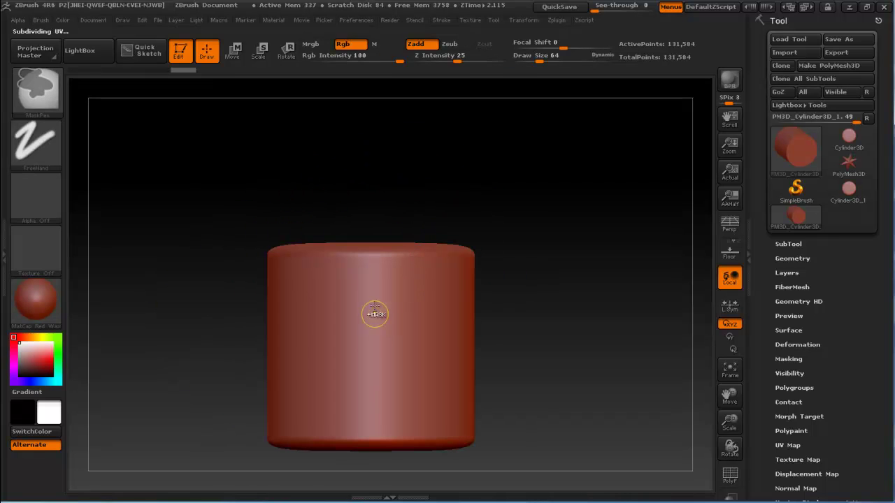
pyautogui.hotkey('ctrl', 'd')
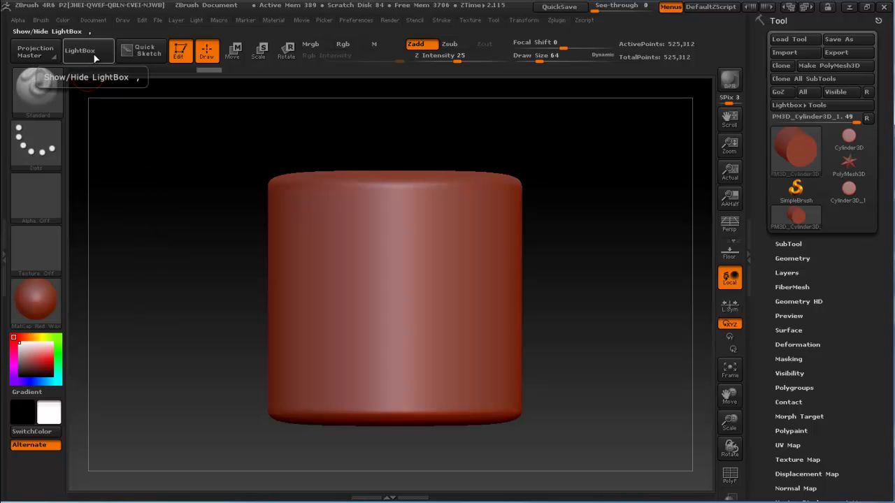
# Load the dotted Tracks brush from the LightBox brush library
pyautogui.click(85, 51)
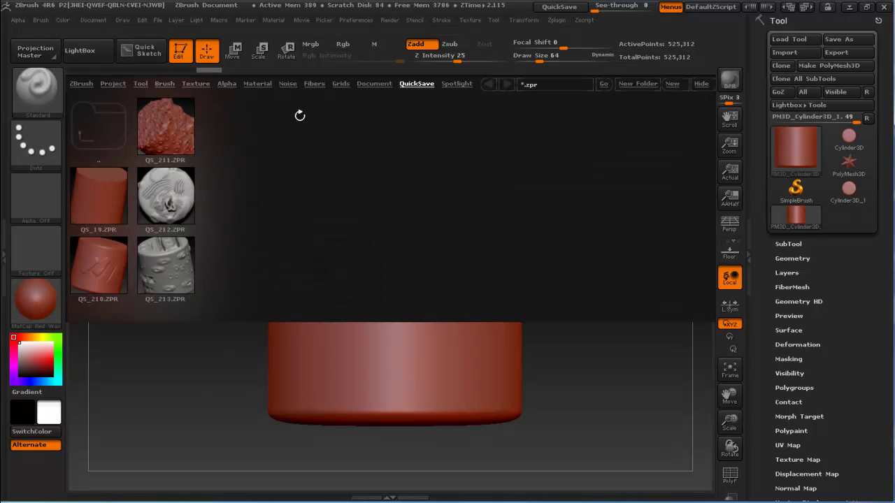
pyautogui.click(168, 83)
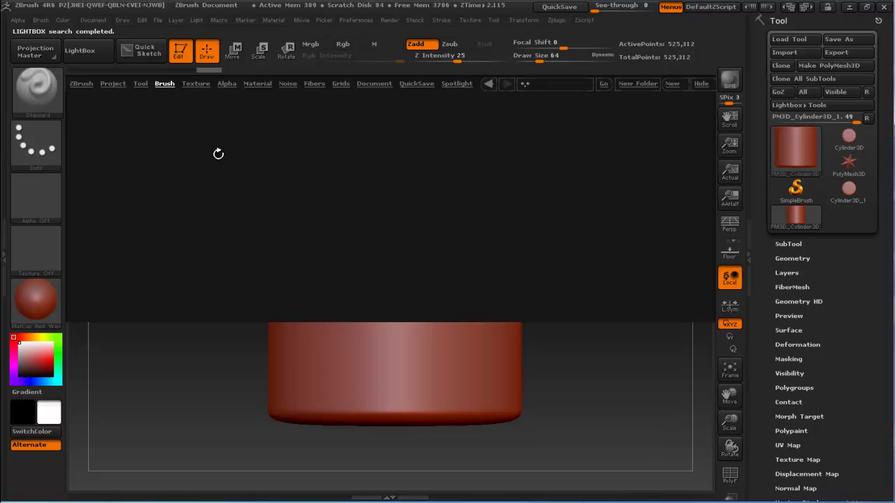
pyautogui.doubleClick(172, 238)
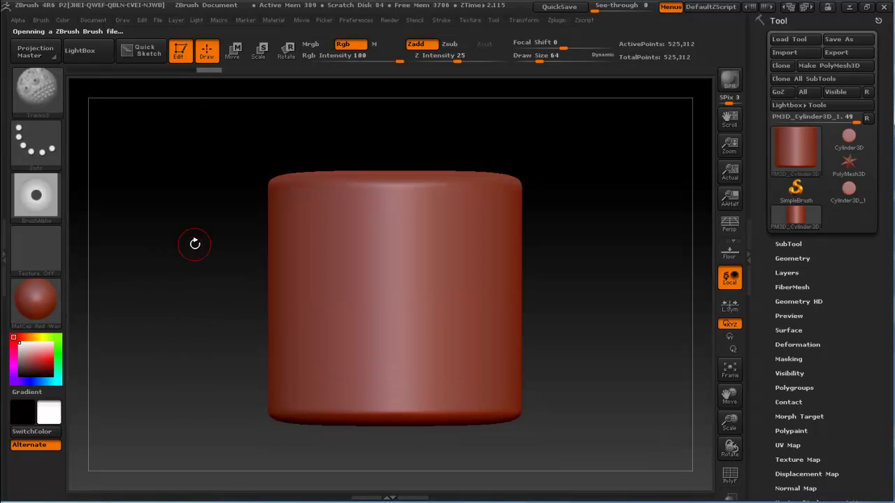
# Stamp several diagonal rows of small ring-shaped dots across the cylinder's front and side
pyautogui.moveTo(330, 308); pyautogui.dragTo(435, 278)
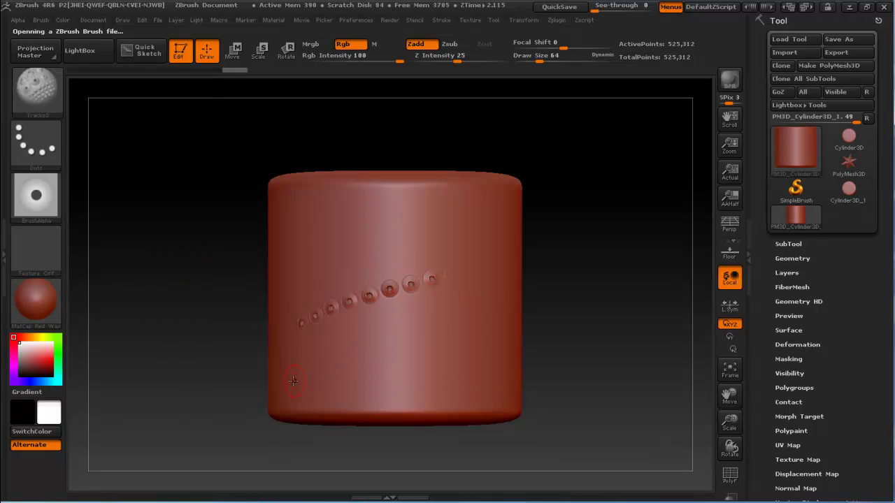
pyautogui.moveTo(374, 349); pyautogui.dragTo(454, 327)
pyautogui.moveTo(303, 289); pyautogui.dragTo(473, 239)
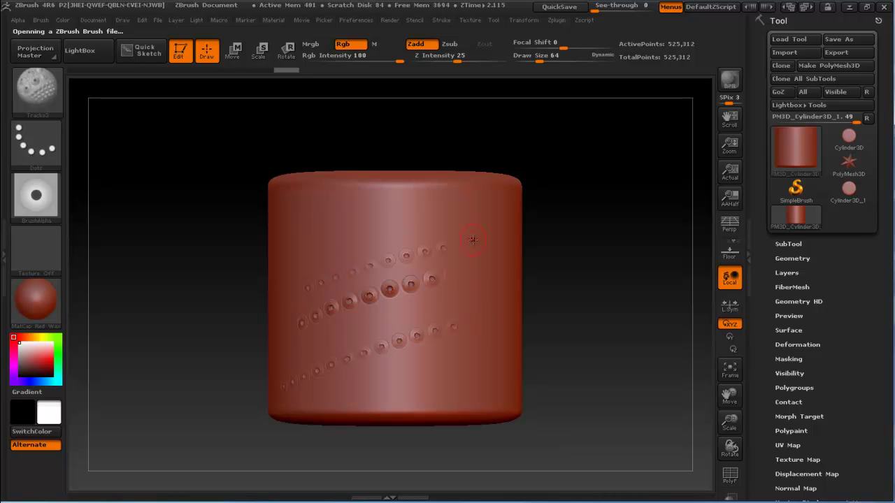
pyautogui.moveTo(307, 248); pyautogui.dragTo(472, 229)
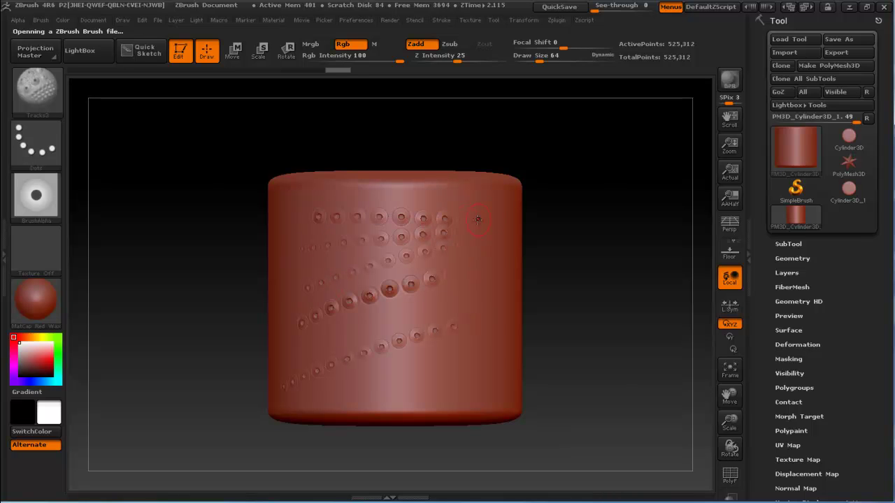
pyautogui.moveTo(559, 329); pyautogui.dragTo(379, 332)
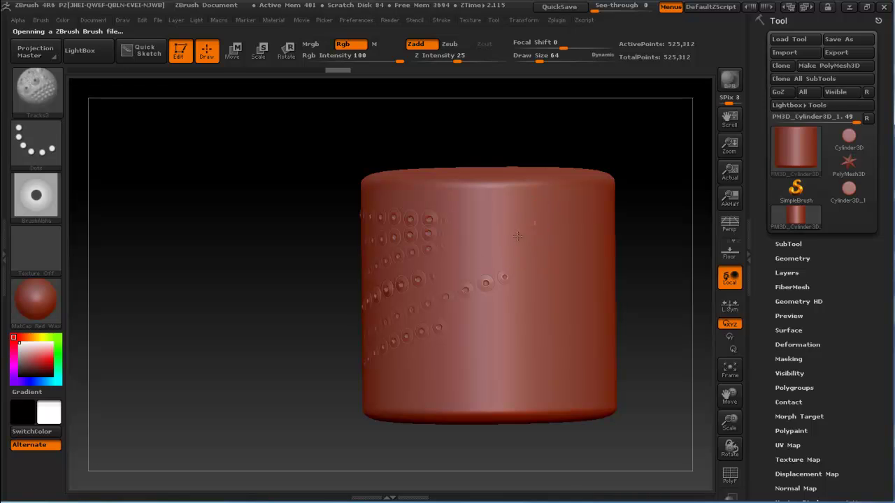
pyautogui.moveTo(474, 207); pyautogui.dragTo(557, 323)
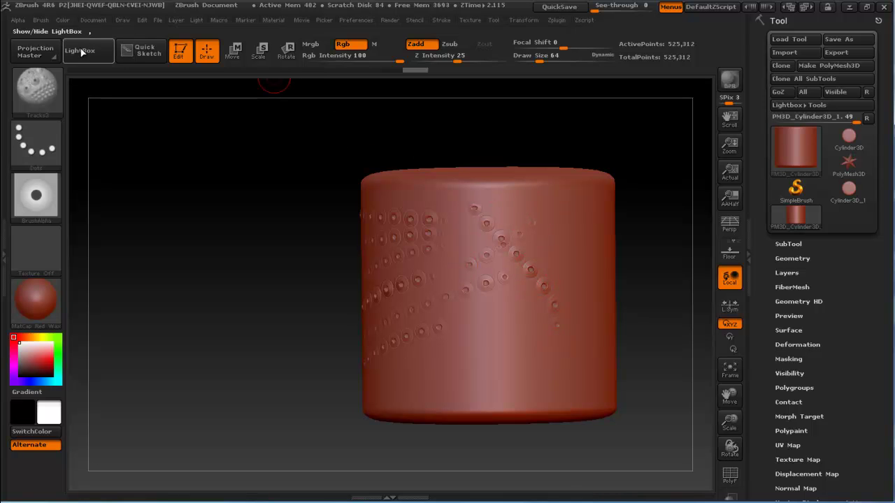
pyautogui.click(81, 51)
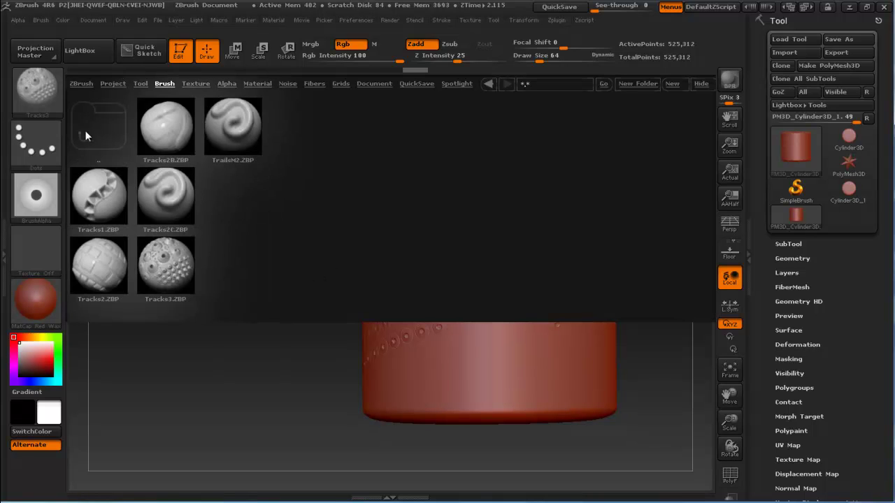
pyautogui.click(84, 131)
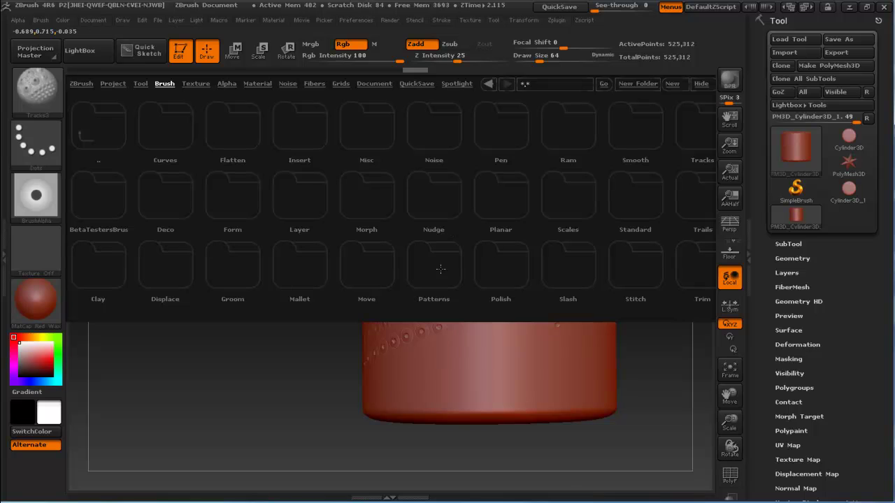
pyautogui.press('b')
pyautogui.click(91, 60)
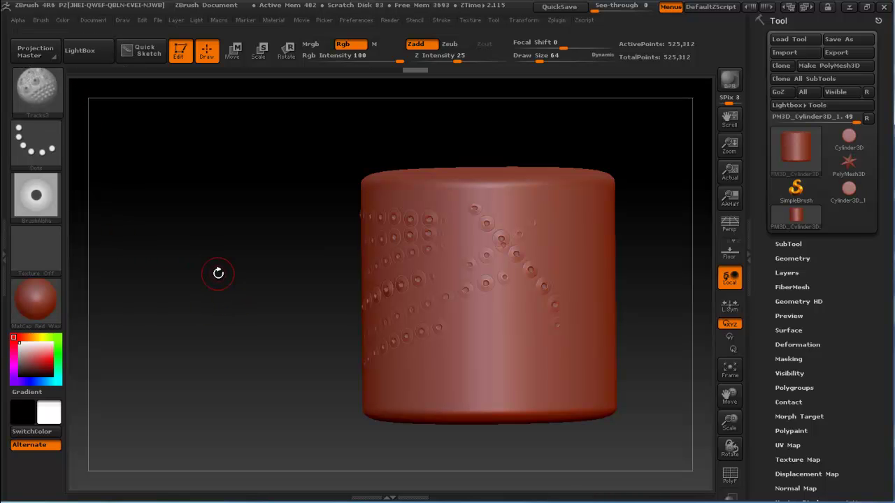
# With an enlarged Move brush, pull the cylinder's side and top-right rim outward into a spout
pyautogui.press('b')
pyautogui.press('m')
pyautogui.press('v')
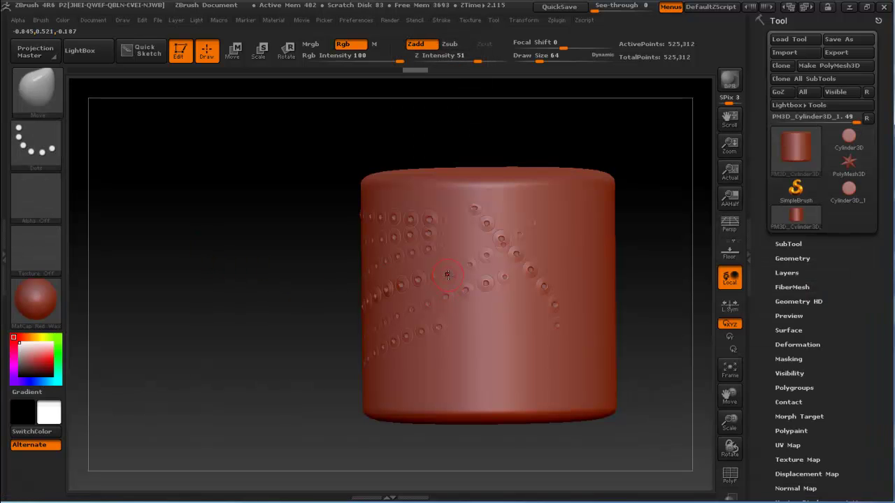
pyautogui.press('s')
pyautogui.moveTo(458, 286)
pyautogui.mouseDown()
pyautogui.moveTo(504, 285)
pyautogui.moveTo(304, 335)
pyautogui.mouseUp()
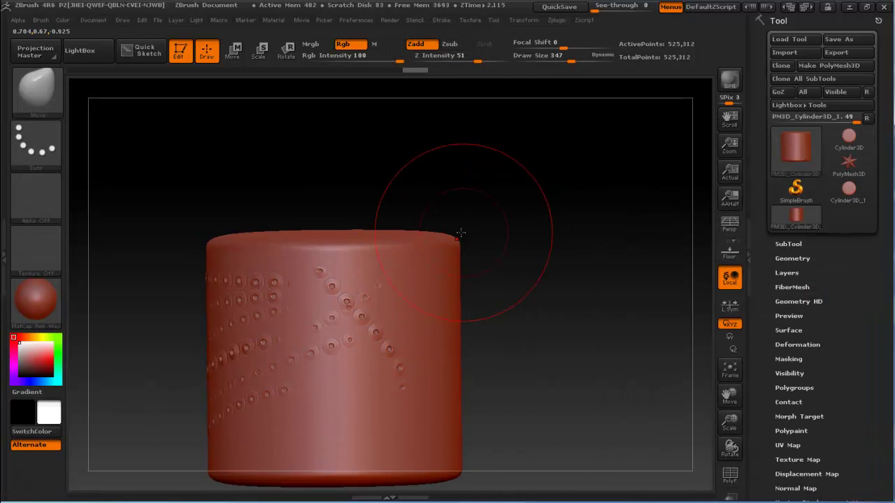
pyautogui.moveTo(482, 227)
pyautogui.mouseDown()
pyautogui.moveTo(610, 166)
pyautogui.moveTo(543, 170)
pyautogui.mouseUp()
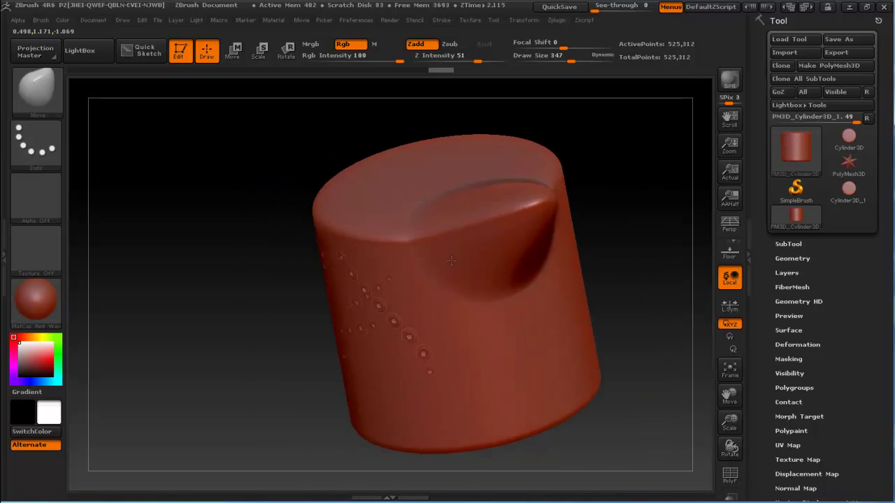
# Switch to the Move Topological brush and orbit to inspect the flared rim from above and the side
pyautogui.press('b')
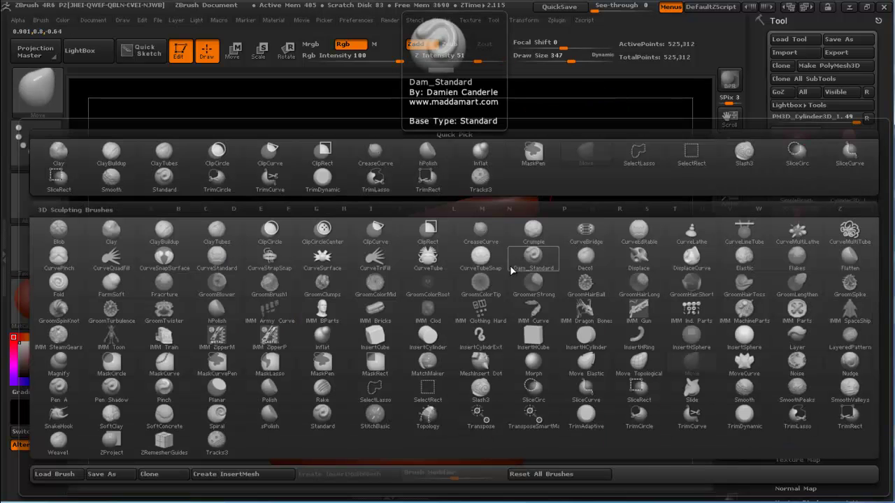
pyautogui.press('m')
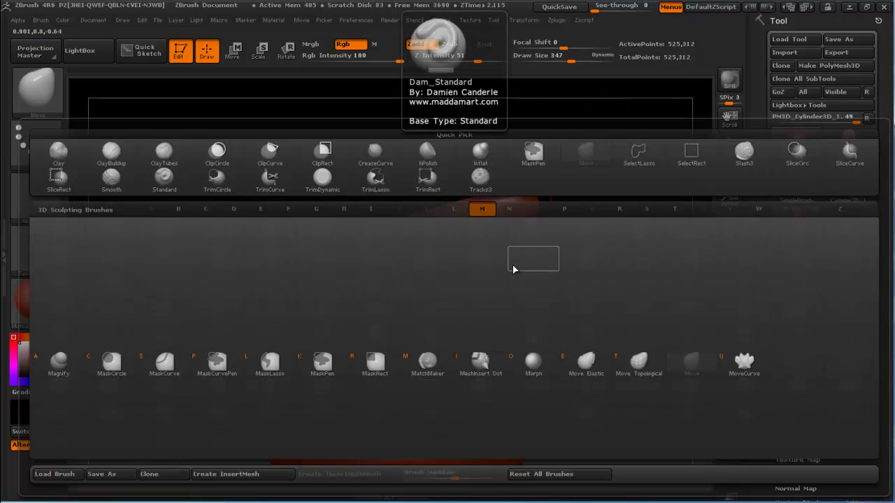
pyautogui.press('t')
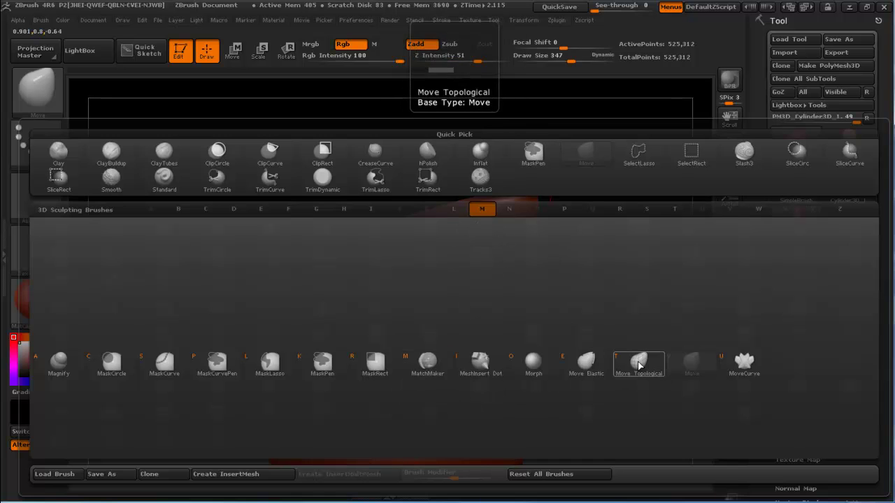
pyautogui.moveTo(200, 179)
pyautogui.mouseDown()
pyautogui.moveTo(399, 260)
pyautogui.moveTo(399, 234)
pyautogui.moveTo(280, 144)
pyautogui.moveTo(329, 256)
pyautogui.moveTo(423, 281)
pyautogui.moveTo(489, 174)
pyautogui.moveTo(438, 259)
pyautogui.moveTo(464, 272)
pyautogui.moveTo(433, 294)
pyautogui.moveTo(422, 320)
pyautogui.moveTo(440, 264)
pyautogui.moveTo(376, 366)
pyautogui.moveTo(406, 360)
pyautogui.moveTo(444, 240)
pyautogui.moveTo(543, 184)
pyautogui.mouseUp()
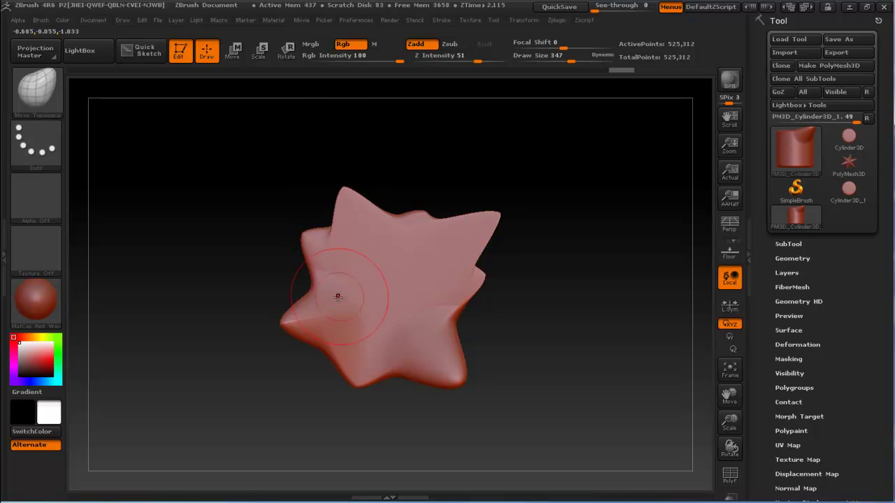
pyautogui.moveTo(198, 286)
pyautogui.mouseDown()
pyautogui.moveTo(320, 202)
pyautogui.moveTo(361, 139)
pyautogui.moveTo(426, 182)
pyautogui.moveTo(452, 186)
pyautogui.moveTo(376, 198)
pyautogui.mouseUp()
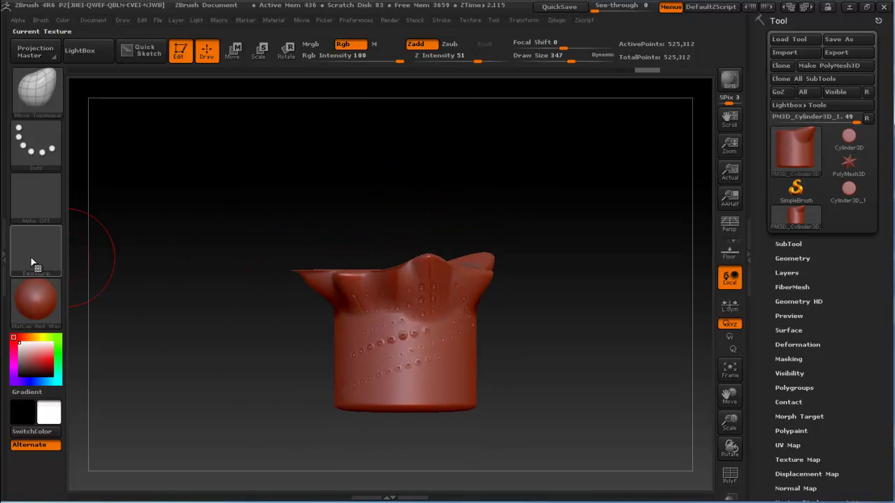
# Remove the material palette from the side tray and show the Brush palette's Auto Masking options
pyautogui.click(4, 252)
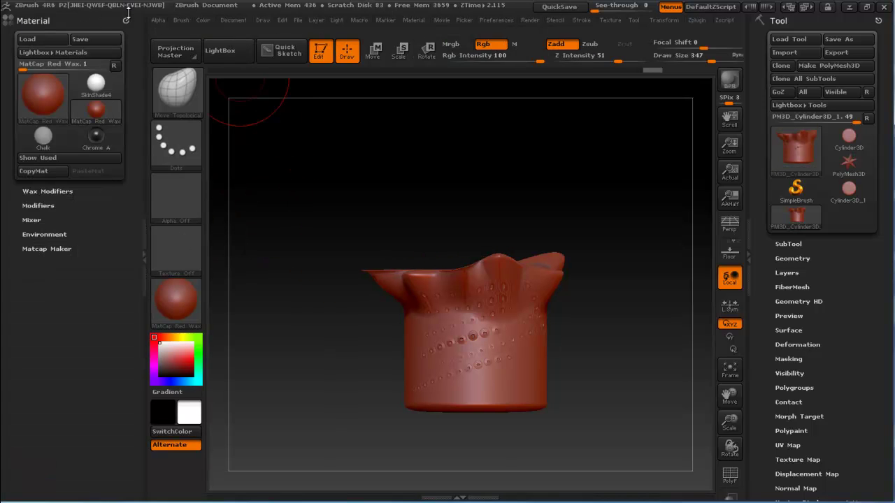
pyautogui.moveTo(126, 17)
pyautogui.mouseDown()
pyautogui.moveTo(176, 7)
pyautogui.moveTo(84, 35)
pyautogui.mouseUp()
pyautogui.click(181, 21)
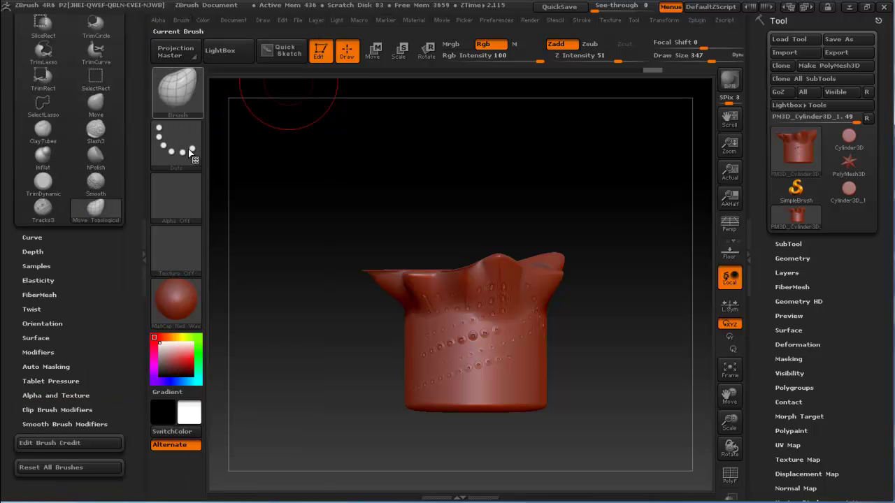
pyautogui.scroll(5, 132, 215)
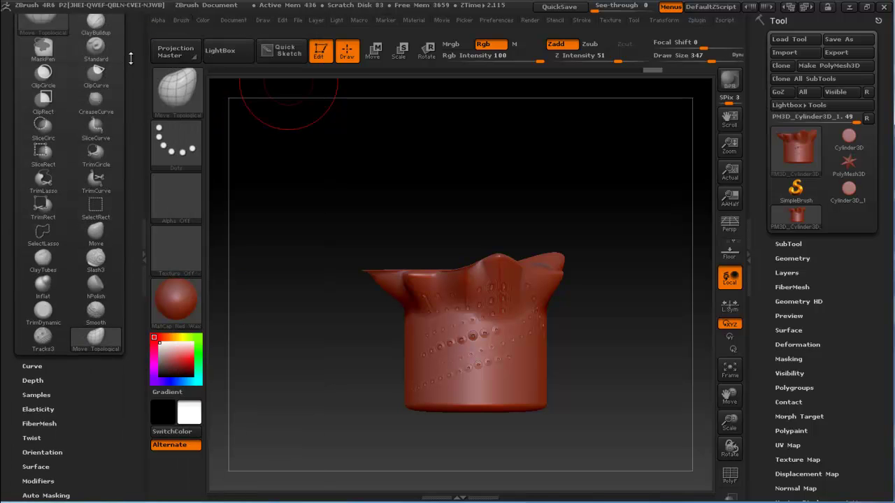
pyautogui.scroll(-1, 105, 226)
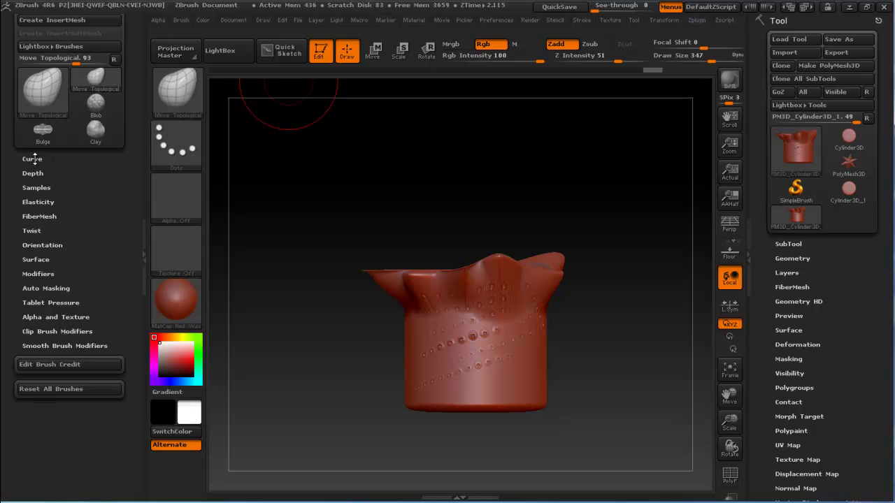
pyautogui.click(32, 172)
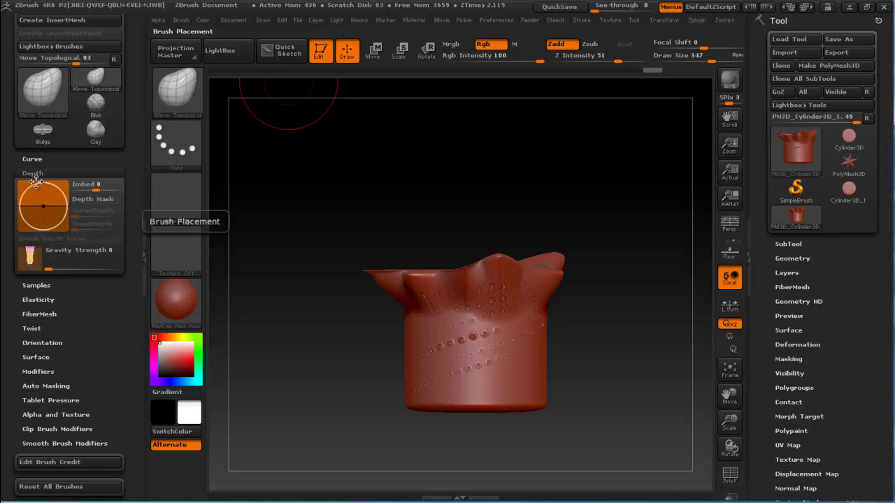
pyautogui.click(35, 174)
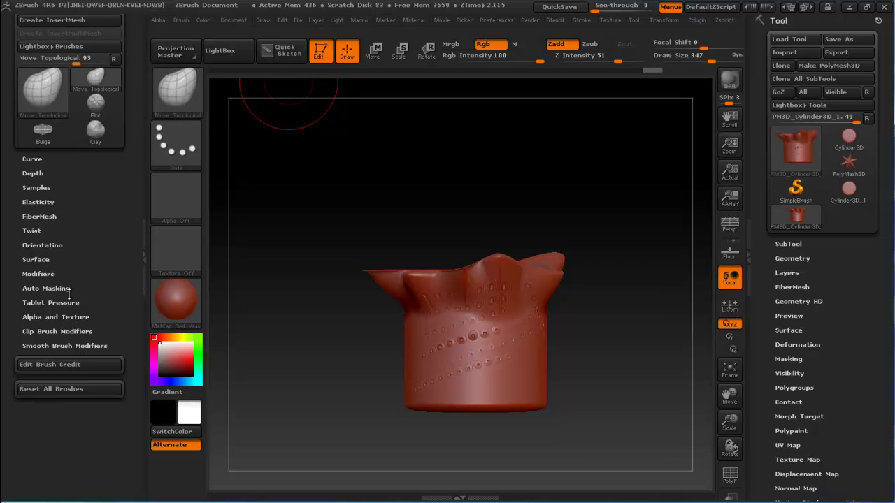
pyautogui.click(44, 275)
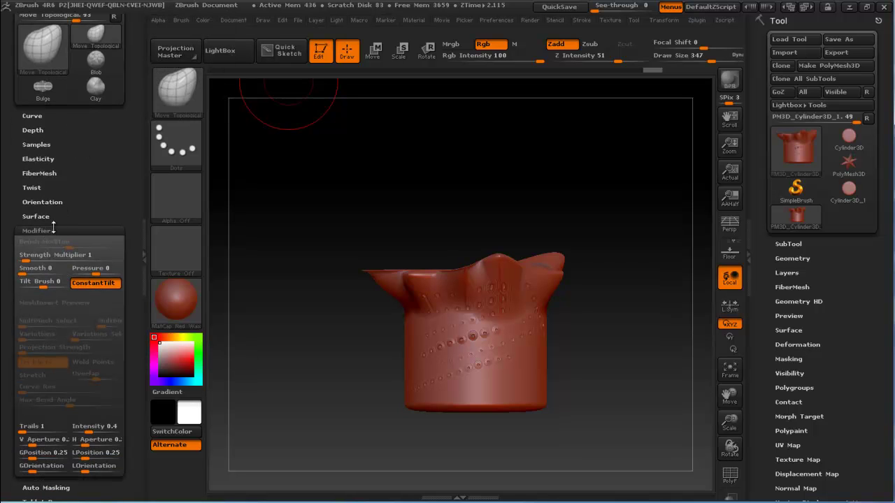
pyautogui.click(56, 232)
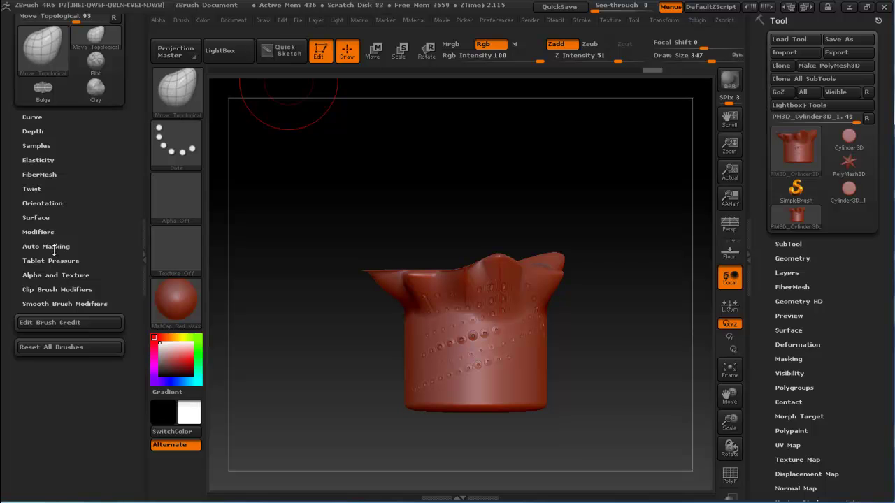
pyautogui.click(49, 247)
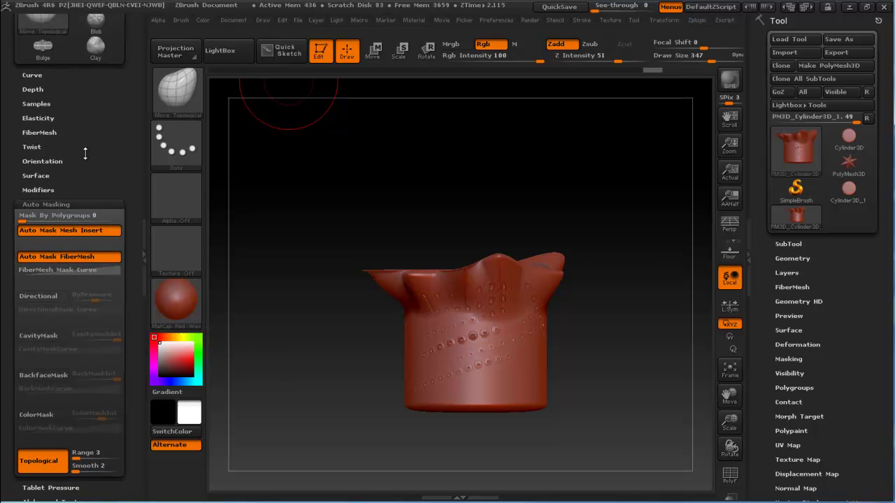
# Select the plain Move brush from the brush picker (B, M, V)
pyautogui.press('b')
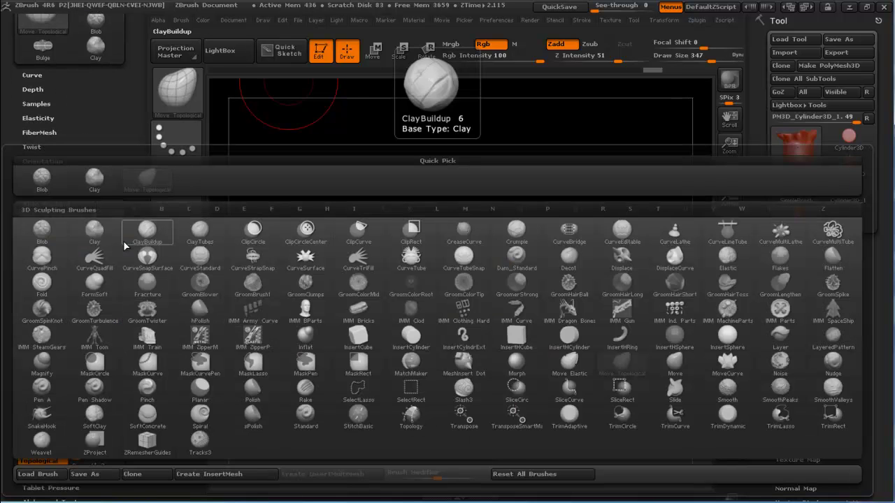
pyautogui.press('m')
pyautogui.press('v')
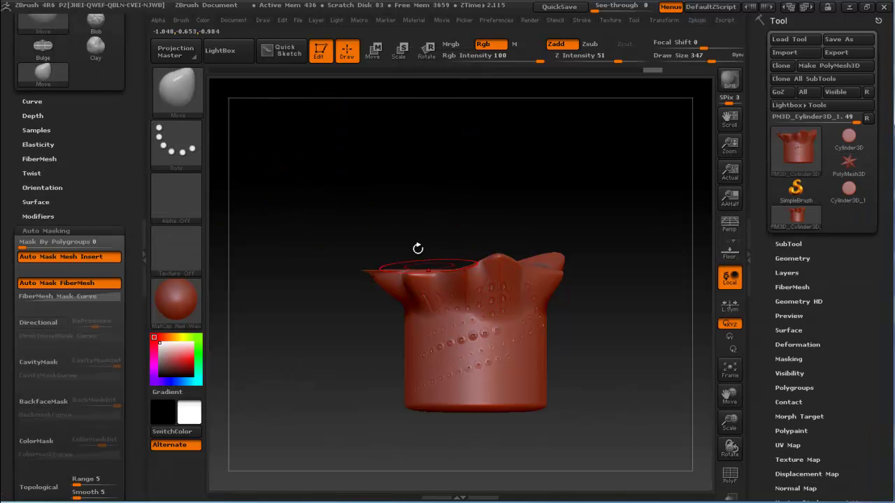
# Enable Topological auto-masking at Range 3, Smooth 2, then collapse Auto Masking
pyautogui.moveTo(113, 201); pyautogui.dragTo(112, 157)
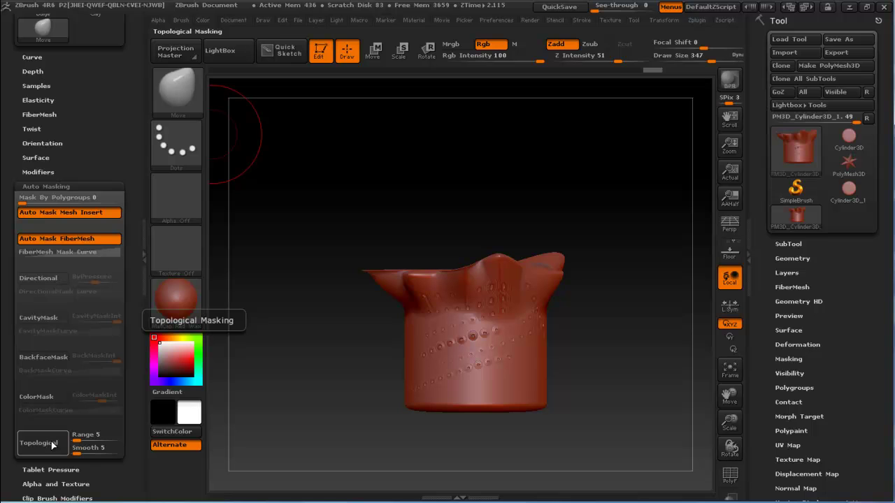
pyautogui.moveTo(130, 115)
pyautogui.mouseDown()
pyautogui.moveTo(123, 212)
pyautogui.moveTo(122, 10)
pyautogui.moveTo(103, 135)
pyautogui.moveTo(128, 183)
pyautogui.mouseUp()
pyautogui.click(96, 70)
pyautogui.click(79, 173)
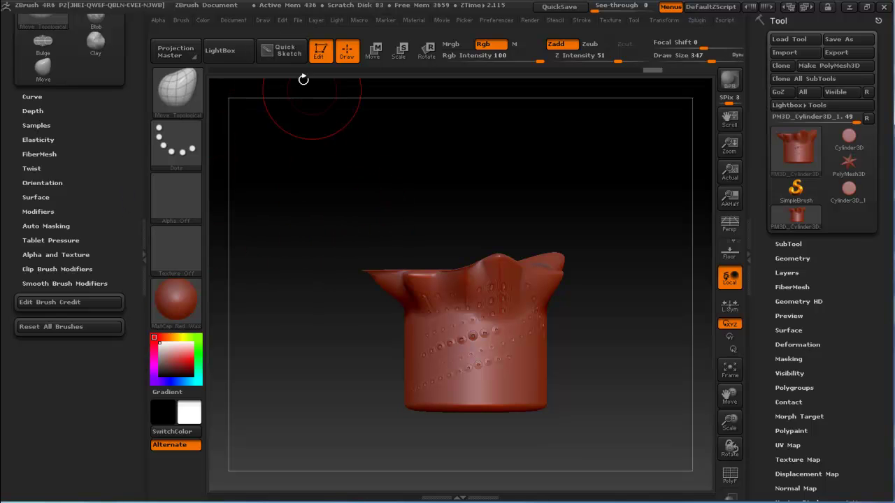
# Browse the LightBox brush library to the Tracks folder and load Tracks3.ZBP
pyautogui.click(220, 55)
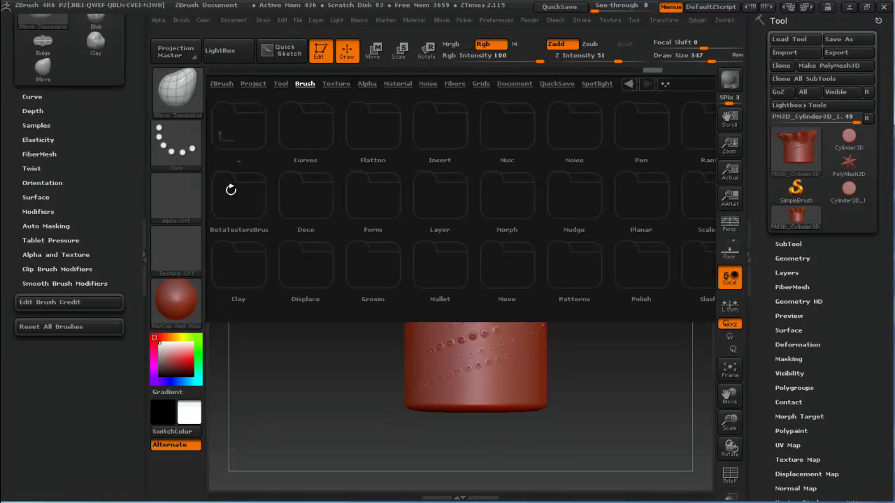
pyautogui.click(649, 141)
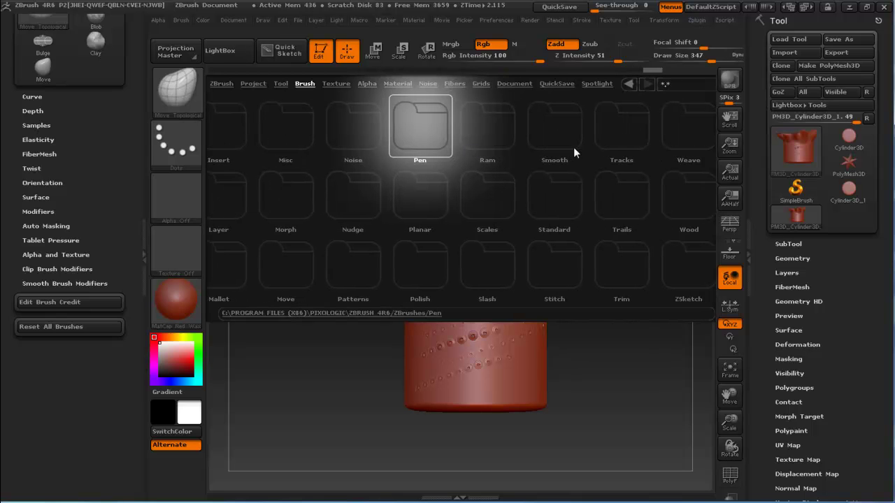
pyautogui.click(299, 193)
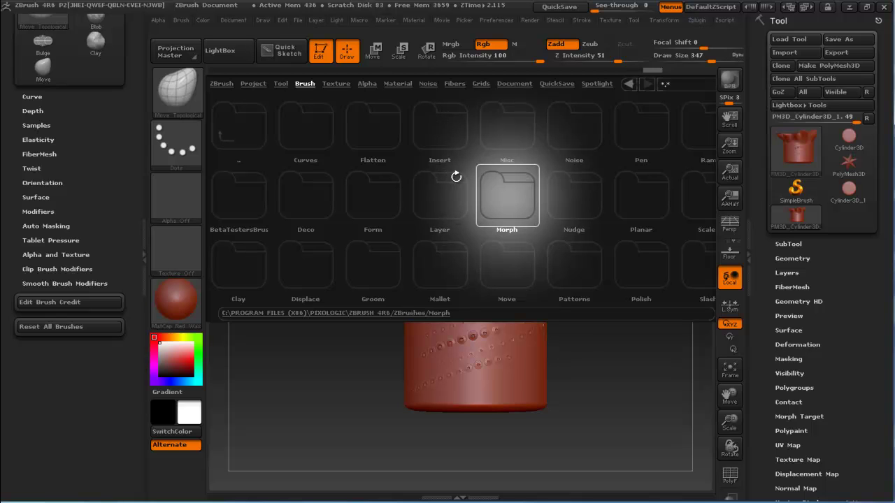
pyautogui.moveTo(532, 158)
pyautogui.mouseDown()
pyautogui.moveTo(519, 168)
pyautogui.moveTo(486, 167)
pyautogui.mouseUp()
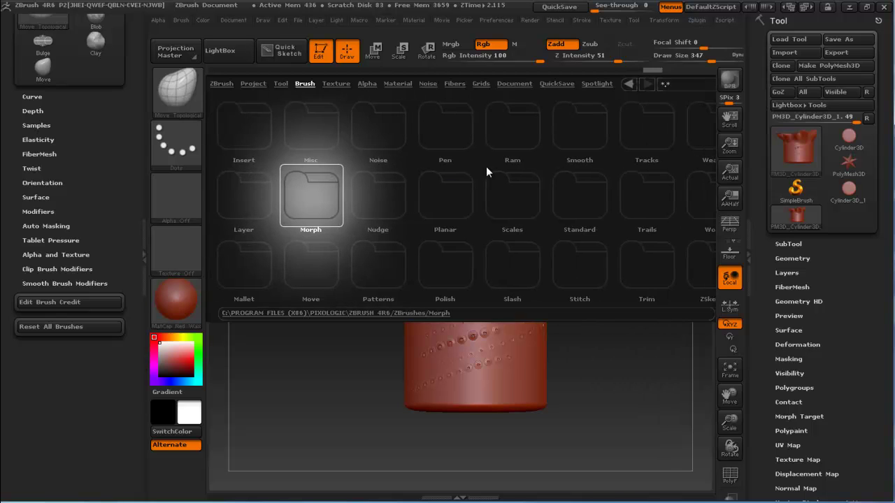
pyautogui.click(509, 127)
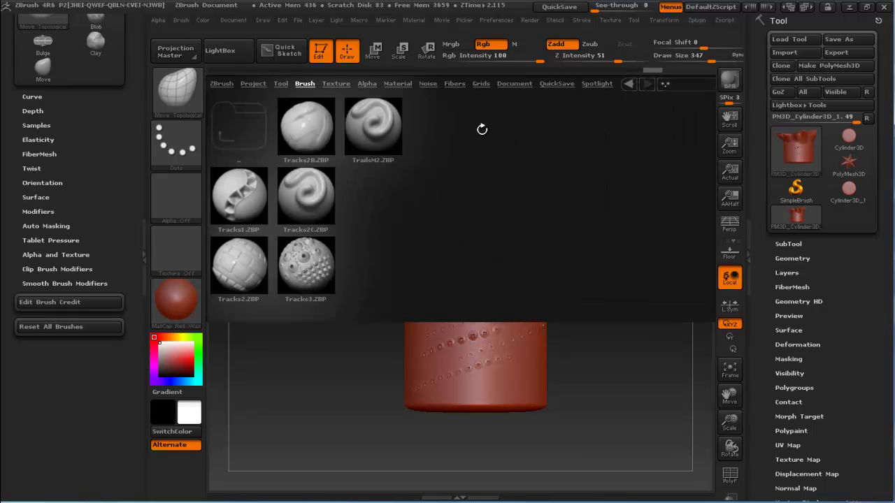
pyautogui.doubleClick(297, 260)
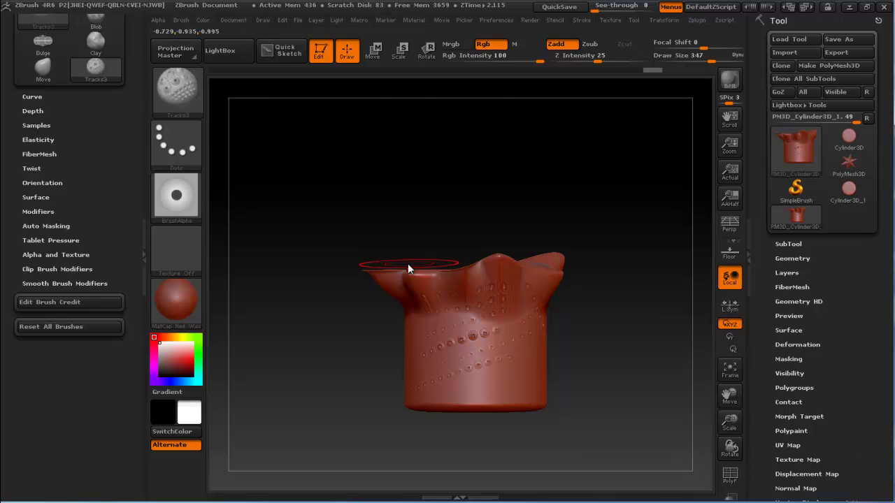
# Select the Standard brush and reduce its Draw Size from 347 to 105
pyautogui.press('b')
pyautogui.press('s')
pyautogui.press('t')
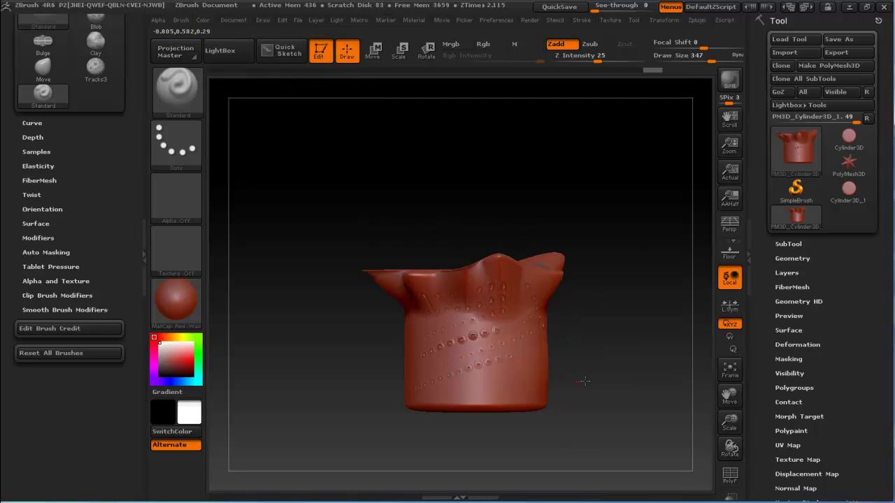
pyautogui.press('s')
pyautogui.moveTo(497, 388); pyautogui.dragTo(447, 377)
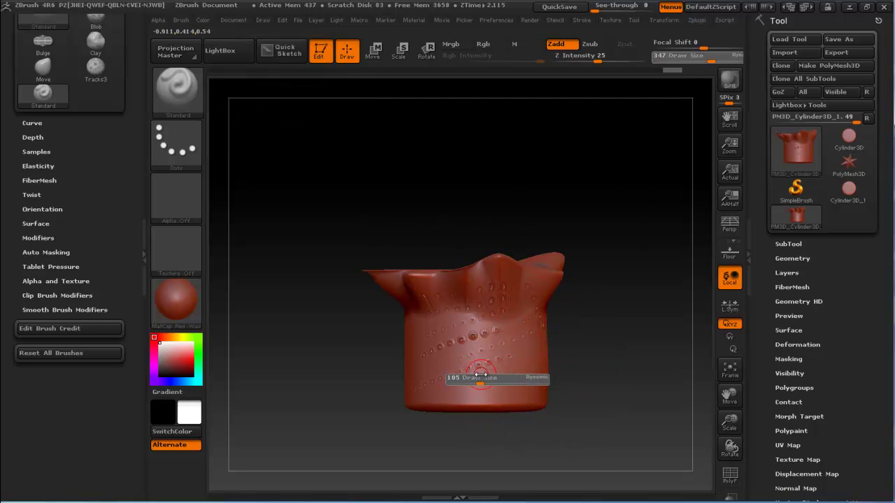
# Frame the model and undo the sculpting back to a plain cylinder
pyautogui.press('f')
pyautogui.moveTo(324, 413)
pyautogui.mouseDown()
pyautogui.moveTo(505, 336)
pyautogui.moveTo(429, 301)
pyautogui.moveTo(402, 328)
pyautogui.moveTo(449, 238)
pyautogui.moveTo(506, 236)
pyautogui.mouseUp()
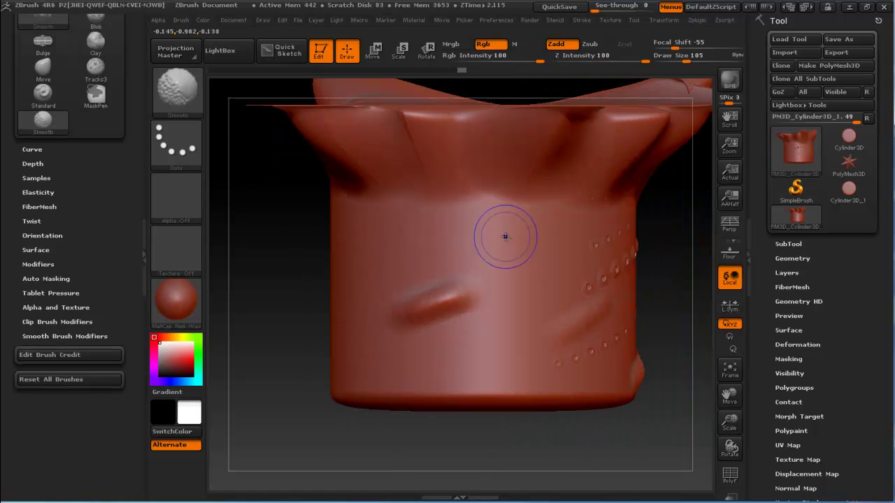
pyautogui.press('ctrl')
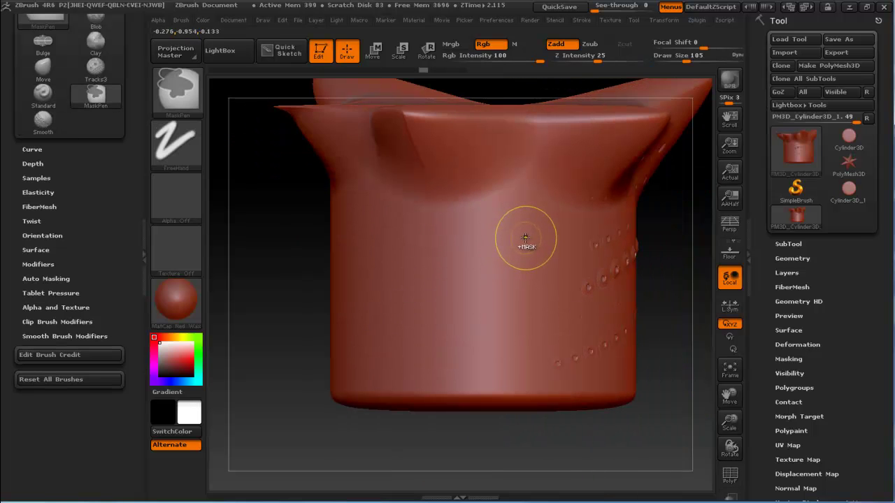
pyautogui.hotkey('ctrl', 'z')
pyautogui.hotkey('ctrl', 'z')
pyautogui.hotkey('ctrl', 'z')
pyautogui.hotkey('ctrl', 'z')
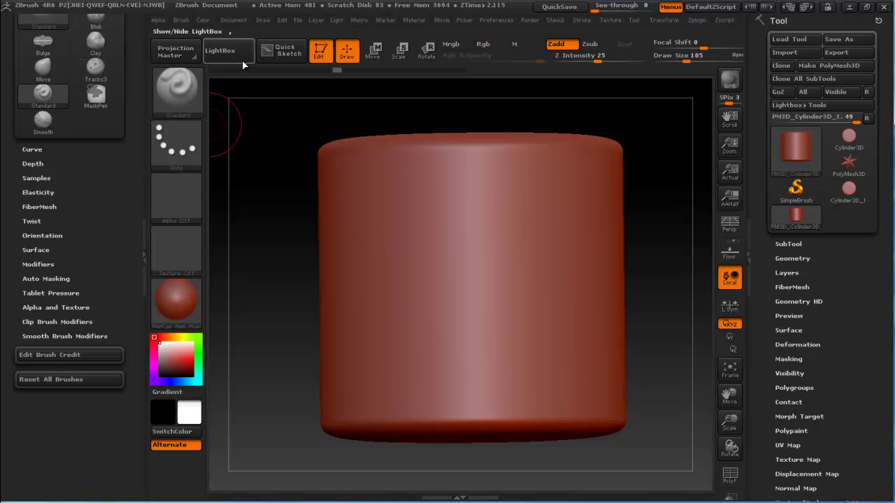
# Set the alpha to BrushAlpha and sculpt a looping U-shaped dotted groove with the Standard brush
pyautogui.click(178, 202)
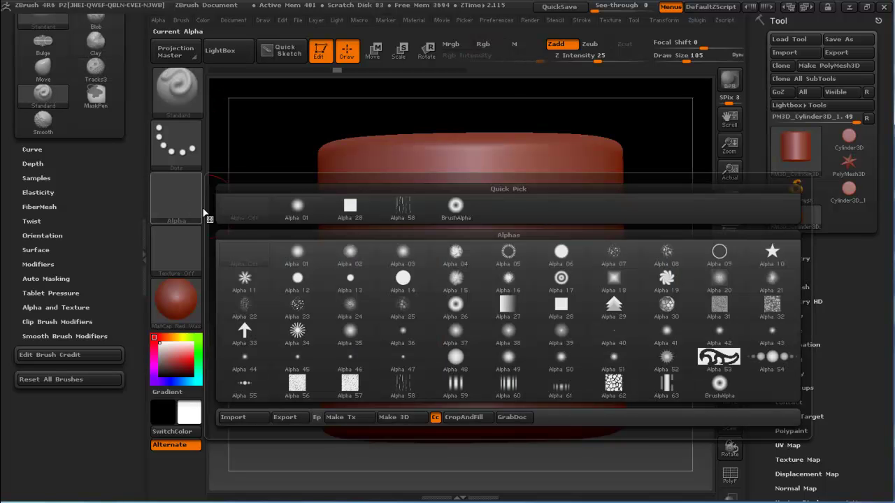
pyautogui.click(456, 205)
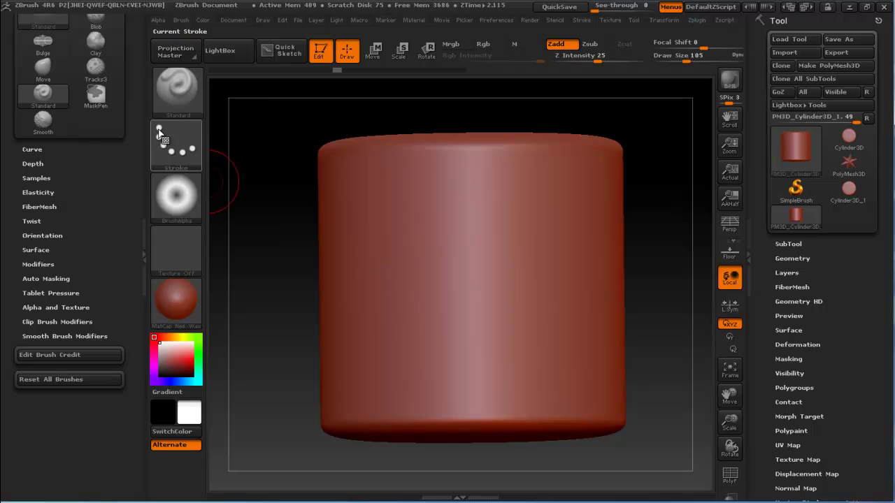
pyautogui.click(95, 67)
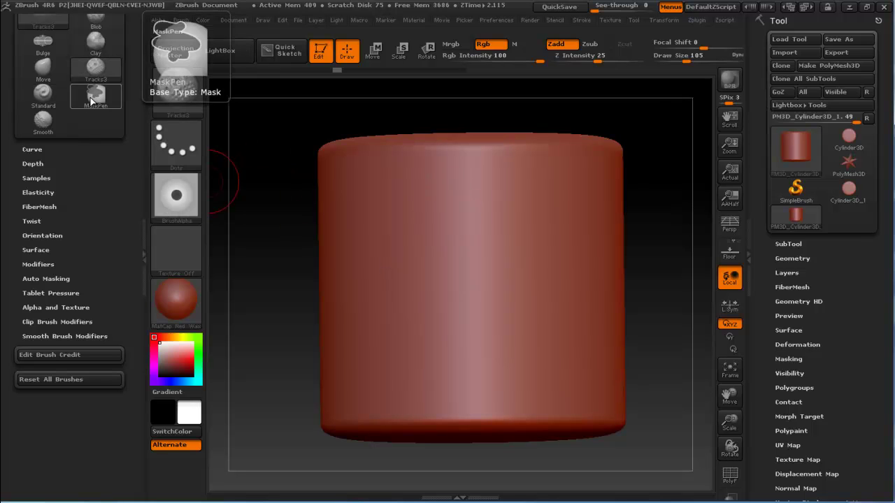
pyautogui.click(43, 96)
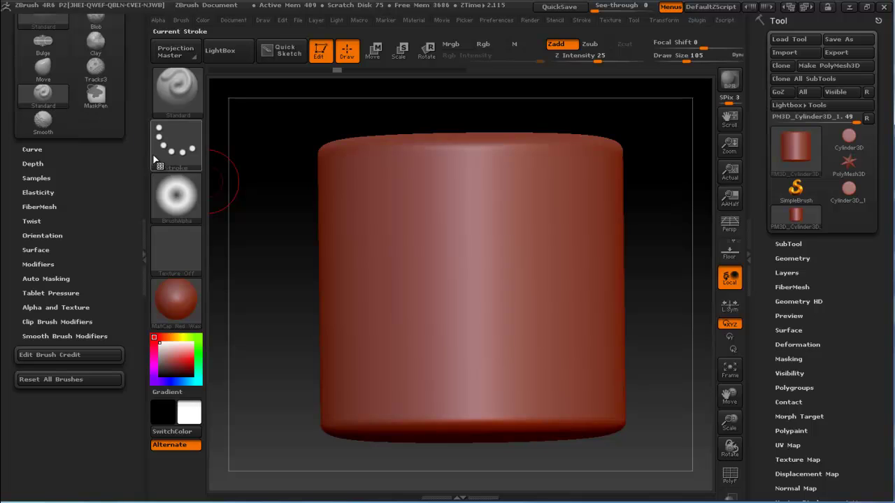
pyautogui.moveTo(418, 290); pyautogui.dragTo(549, 270)
pyautogui.moveTo(425, 254)
pyautogui.mouseDown()
pyautogui.moveTo(529, 238)
pyautogui.moveTo(498, 327)
pyautogui.moveTo(434, 326)
pyautogui.mouseUp()
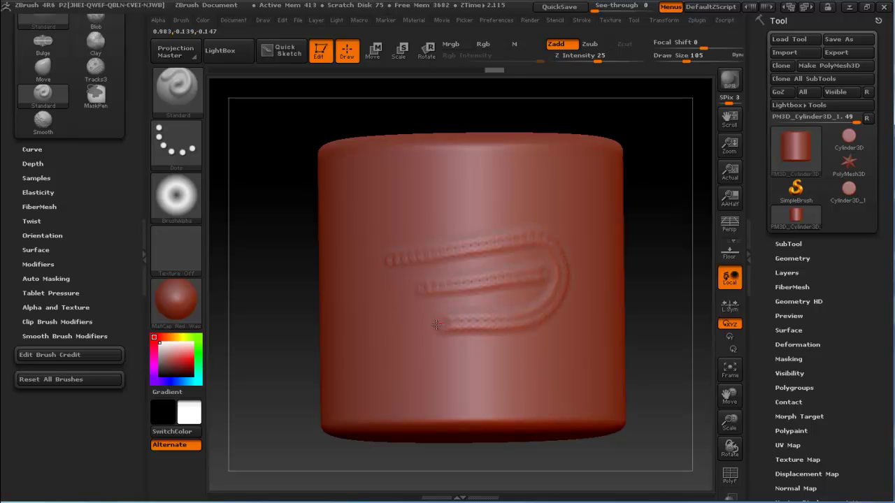
# Stamp three rows of Tracks3 ring dots on the upper cylinder and a Standard dotted ridge near the base
pyautogui.click(95, 68)
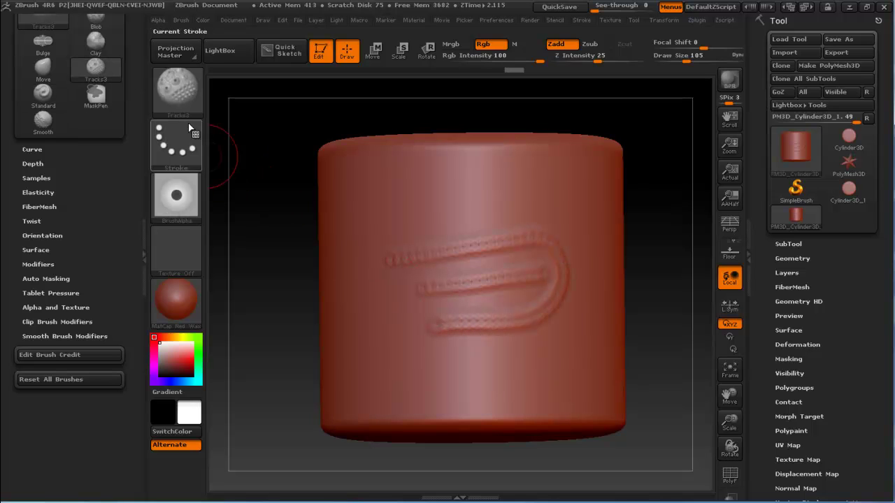
pyautogui.moveTo(377, 221); pyautogui.dragTo(504, 206)
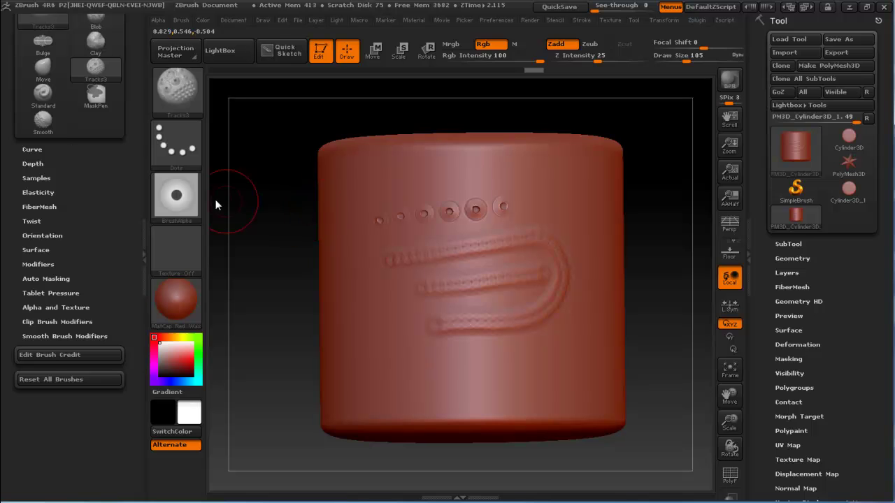
pyautogui.click(43, 96)
pyautogui.moveTo(408, 370)
pyautogui.mouseDown()
pyautogui.moveTo(497, 370)
pyautogui.moveTo(535, 353)
pyautogui.mouseUp()
pyautogui.click(96, 68)
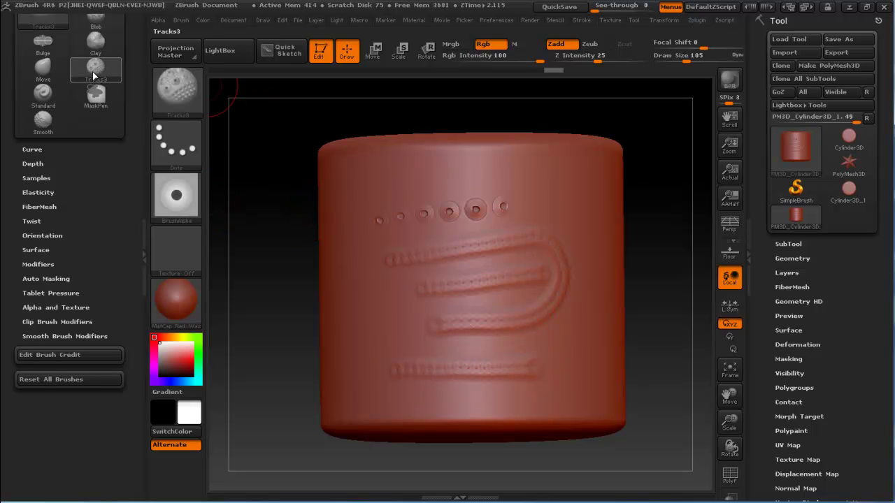
pyautogui.moveTo(397, 176); pyautogui.dragTo(540, 172)
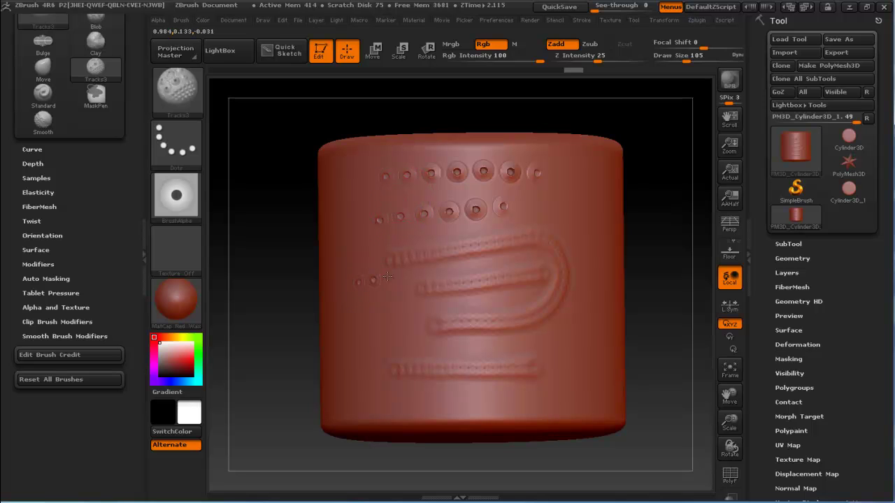
pyautogui.moveTo(424, 268); pyautogui.dragTo(490, 263)
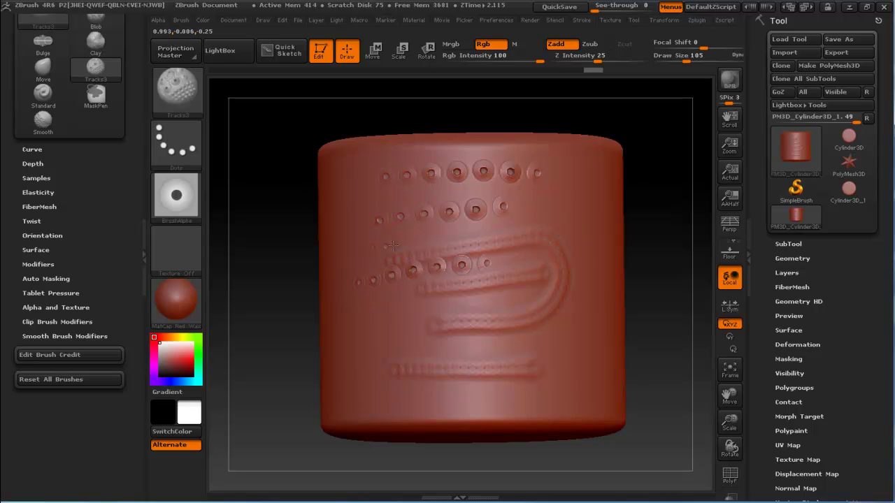
# Add a second dotted Standard-brush groove above the bottom ridge, then face the cylinder front again
pyautogui.moveTo(531, 227)
pyautogui.mouseDown()
pyautogui.moveTo(545, 212)
pyautogui.moveTo(528, 368)
pyautogui.moveTo(505, 224)
pyautogui.mouseUp()
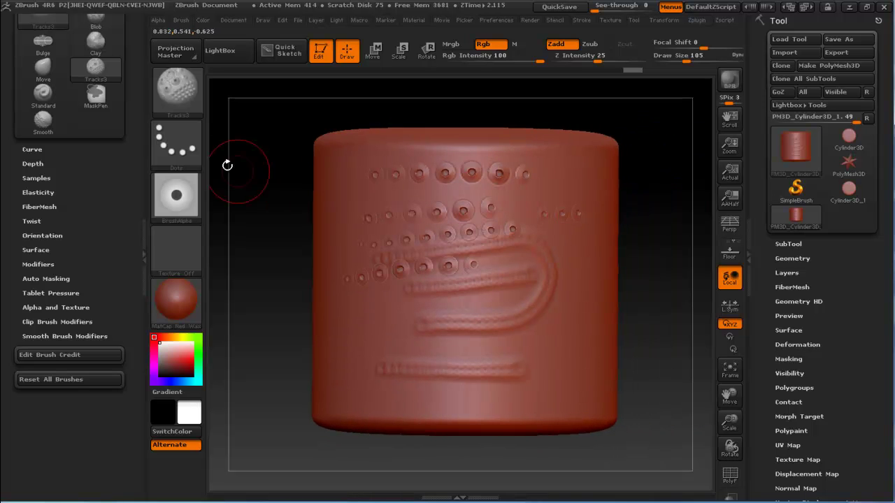
pyautogui.click(43, 92)
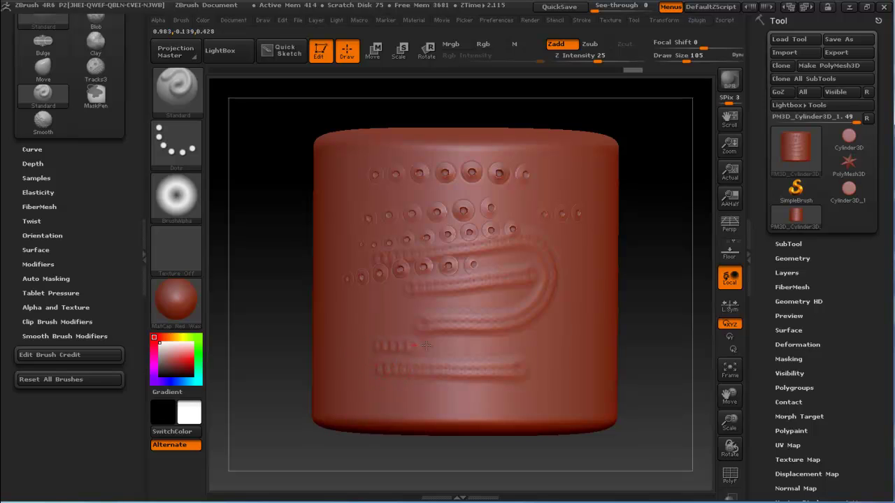
pyautogui.moveTo(470, 346); pyautogui.dragTo(521, 346)
pyautogui.moveTo(294, 329); pyautogui.dragTo(336, 329)
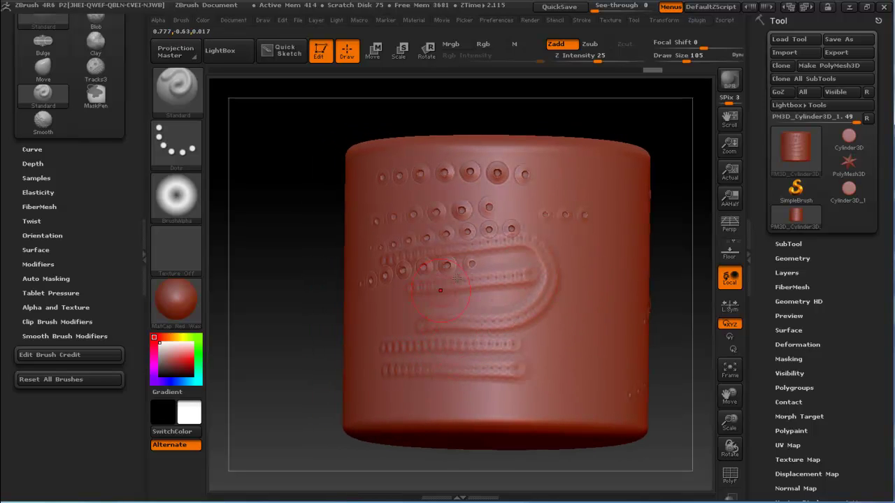
pyautogui.moveTo(418, 319); pyautogui.dragTo(491, 201)
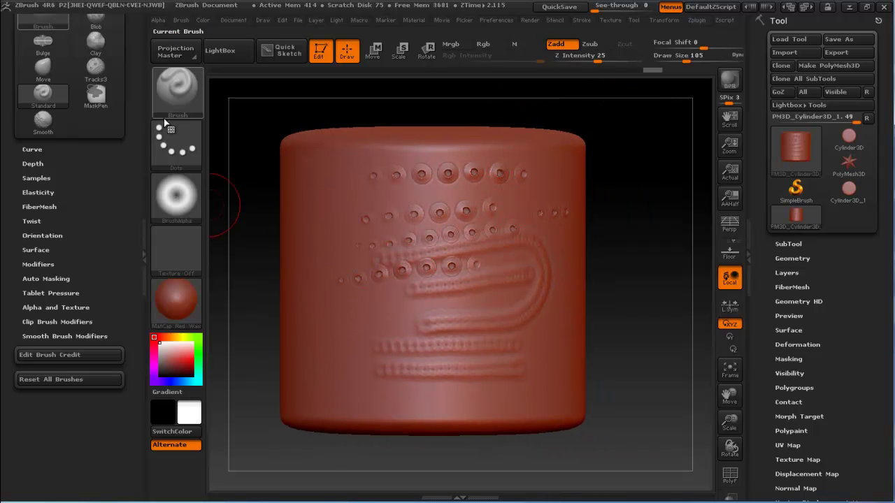
# Dock the Stroke palette in the left tray
pyautogui.click(581, 21)
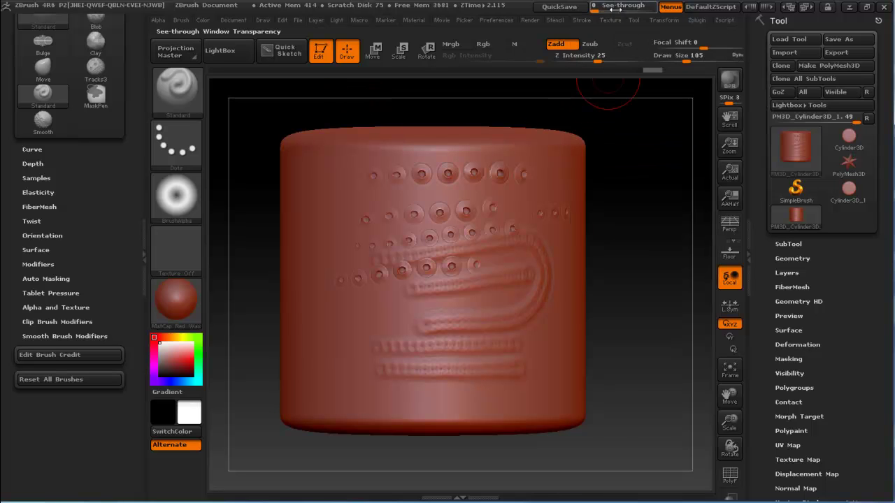
pyautogui.click(582, 20)
pyautogui.moveTo(578, 37)
pyautogui.mouseDown()
pyautogui.moveTo(24, 424)
pyautogui.moveTo(28, 307)
pyautogui.mouseUp()
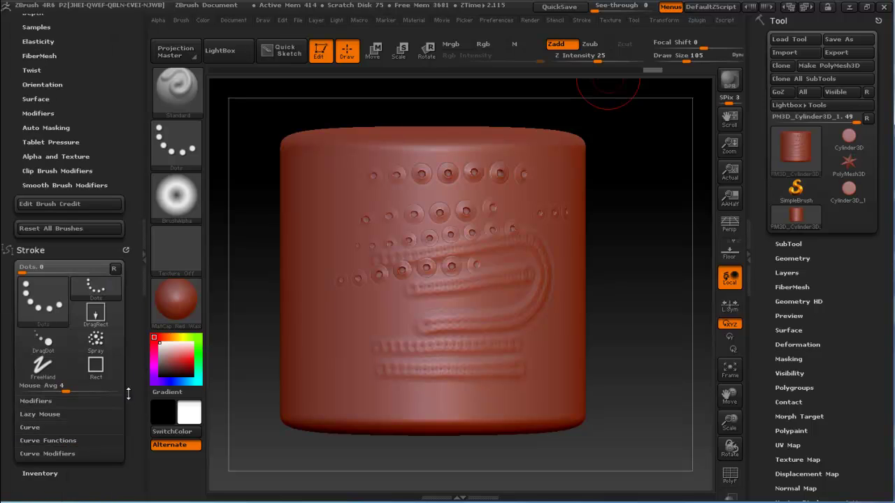
pyautogui.moveTo(126, 475); pyautogui.dragTo(126, 342)
# Turn on Lazy Mouse (LazyStep 0.25, LazyRadius 1) and expand the Modifiers, Curve and Curve Functions sections
pyautogui.click(58, 379)
pyautogui.click(55, 364)
pyautogui.click(45, 340)
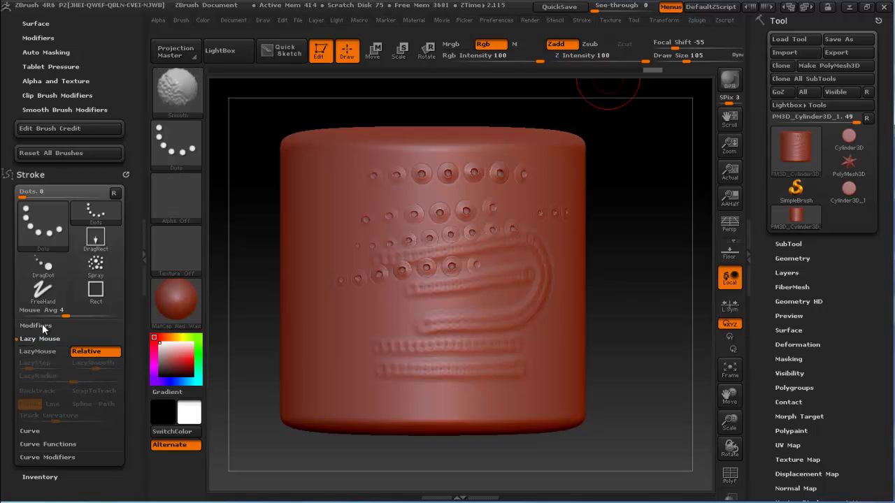
pyautogui.click(42, 324)
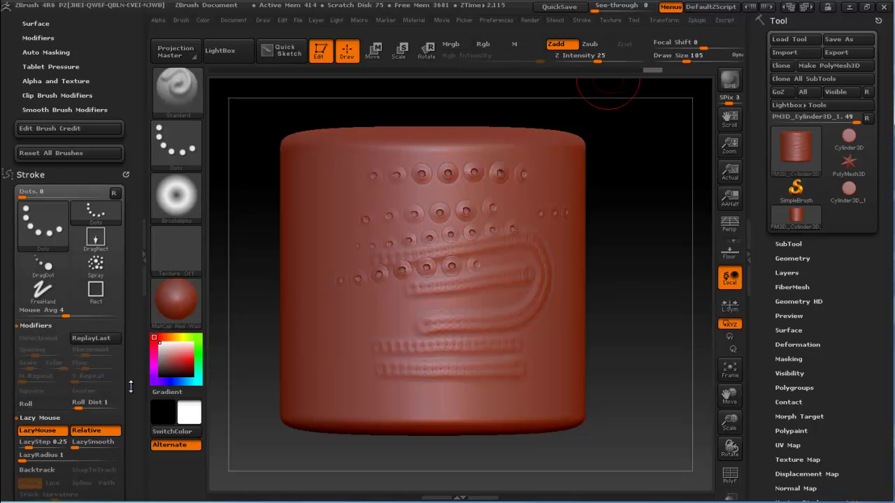
pyautogui.moveTo(96, 449); pyautogui.dragTo(96, 353)
pyautogui.click(62, 412)
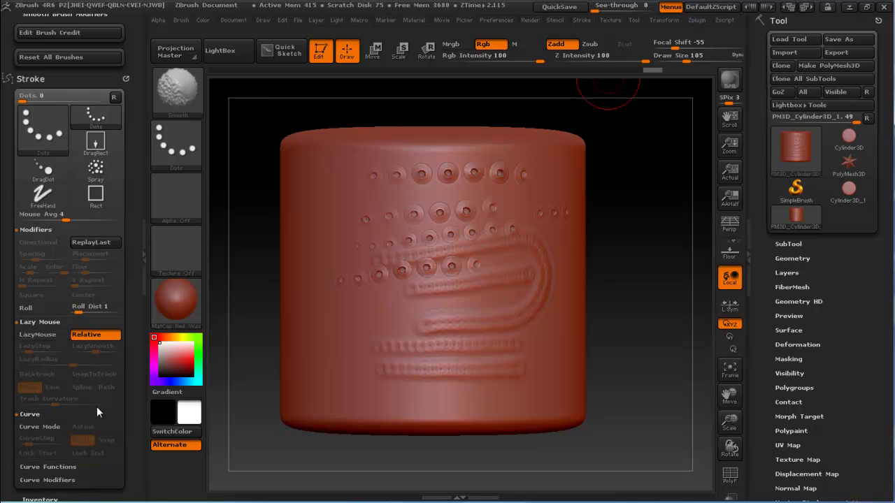
pyautogui.click(43, 414)
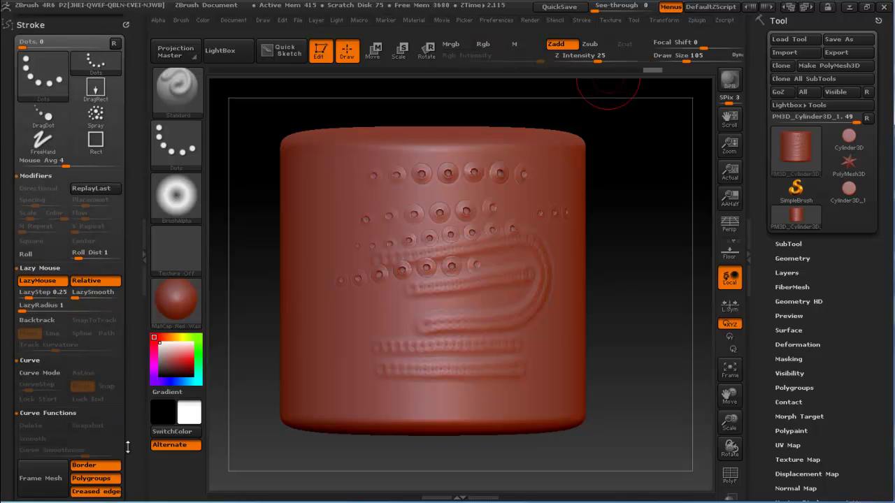
pyautogui.press('shift')
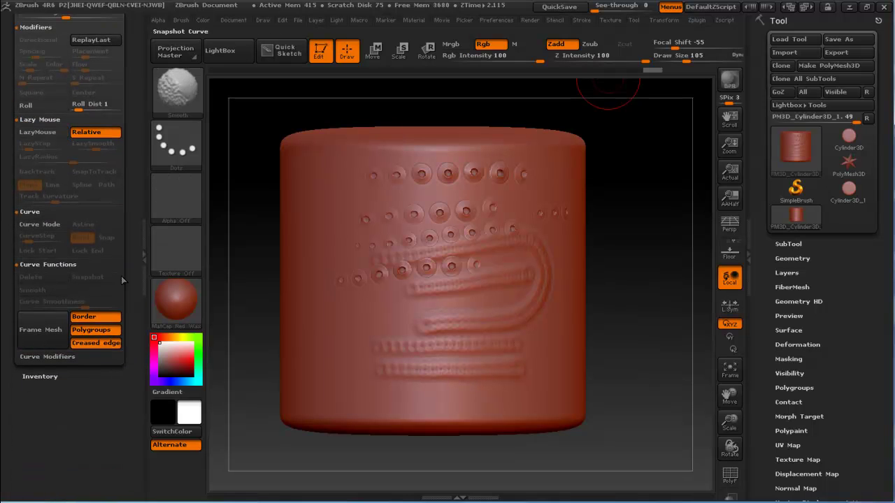
pyautogui.scroll(5, 129, 171)
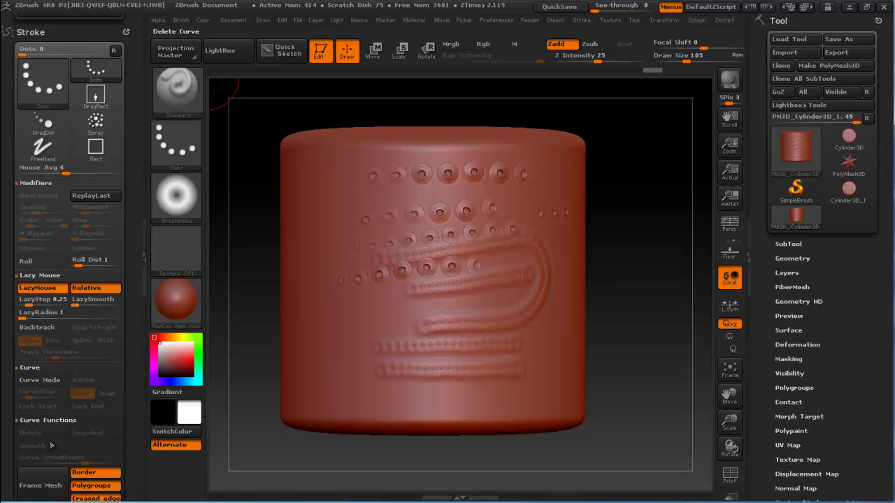
# Enable Roll under Stroke > Modifiers, then drag three diagonal rows of dots and one single dot on the cylinder
pyautogui.click(29, 262)
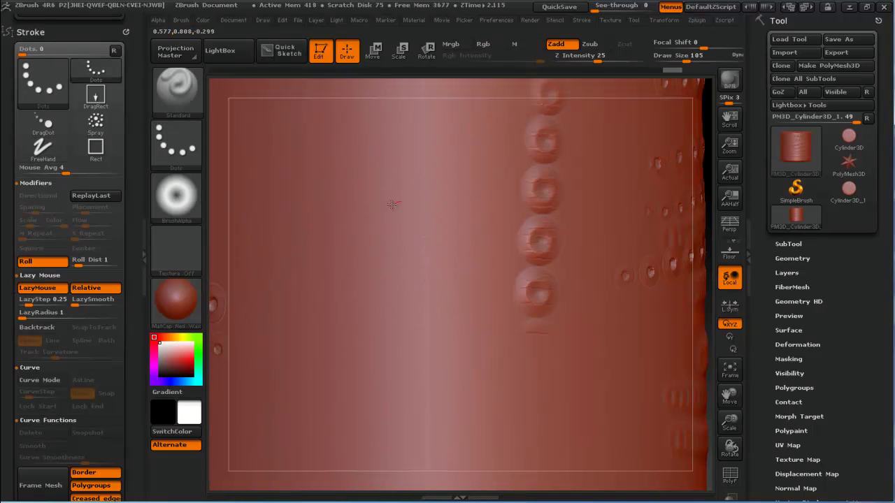
pyautogui.moveTo(392, 204); pyautogui.dragTo(307, 270)
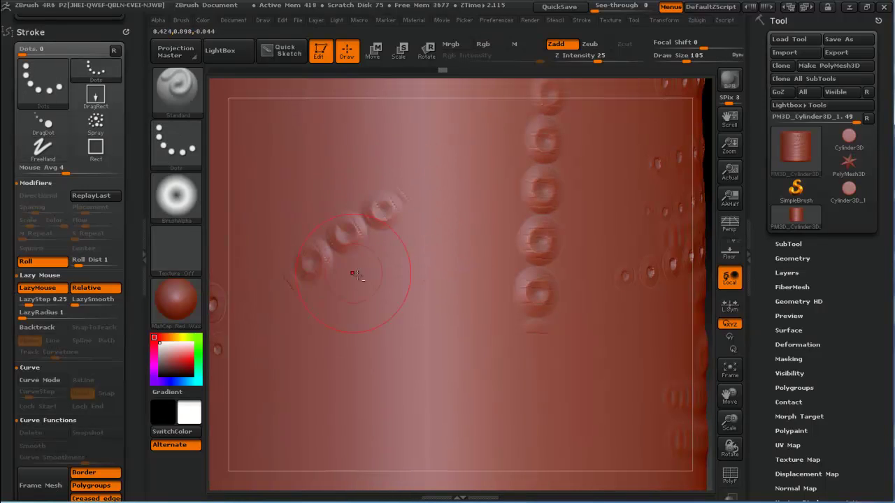
pyautogui.click(489, 243)
pyautogui.moveTo(473, 257); pyautogui.dragTo(393, 316)
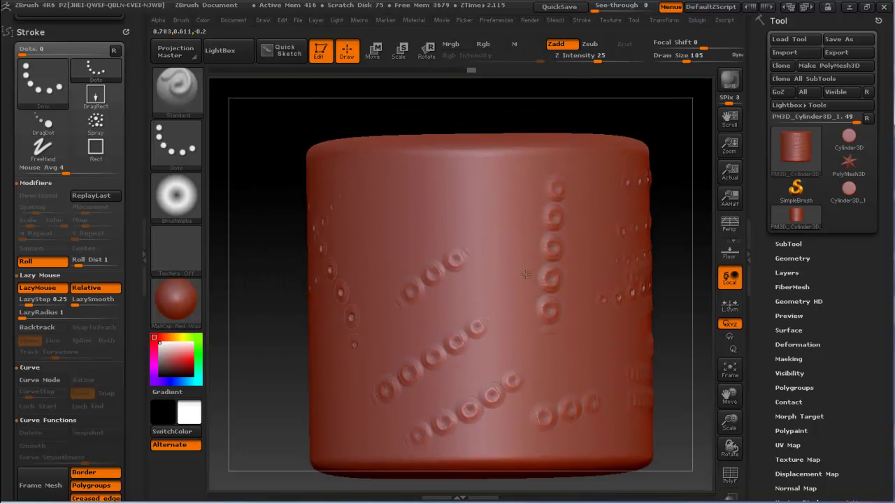
pyautogui.moveTo(463, 172); pyautogui.dragTo(474, 259)
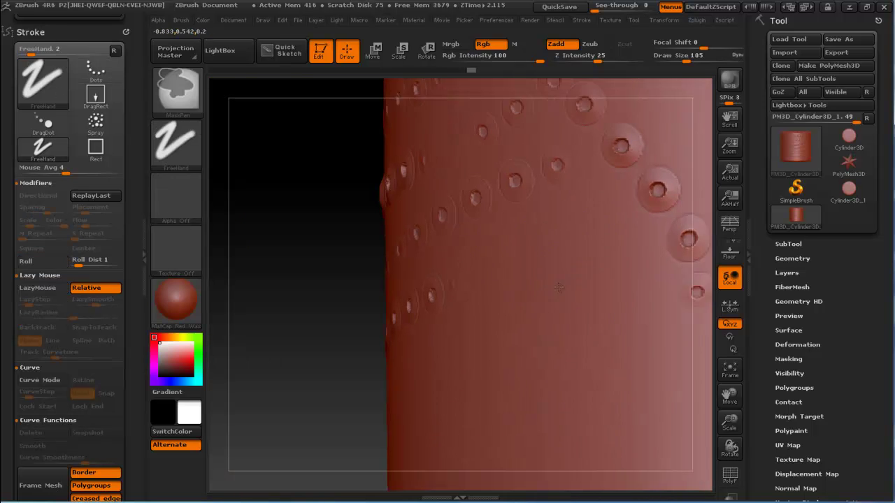
pyautogui.moveTo(587, 257); pyautogui.dragTo(539, 339)
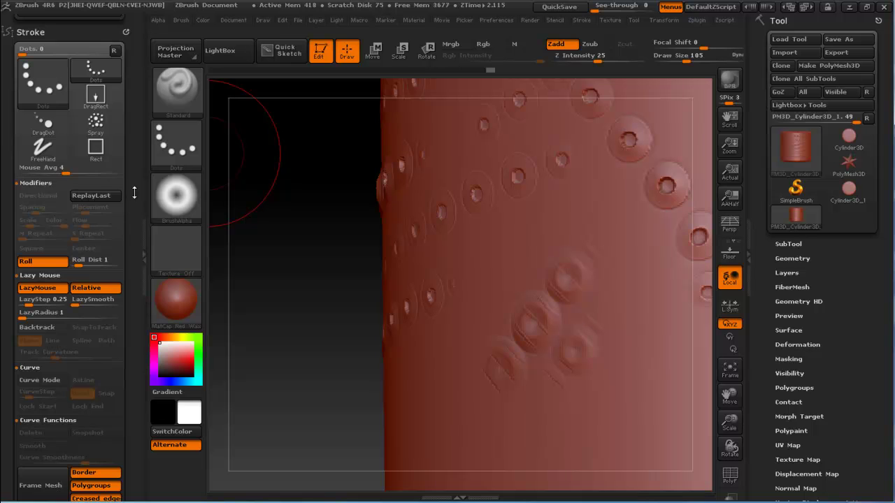
pyautogui.moveTo(135, 194); pyautogui.dragTo(137, 261)
# Dock the Alpha palette and bend the AlphaAdjust curve concave so the brush alpha becomes a ring
pyautogui.scroll(1, 128, 146)
pyautogui.scroll(2, 128, 146)
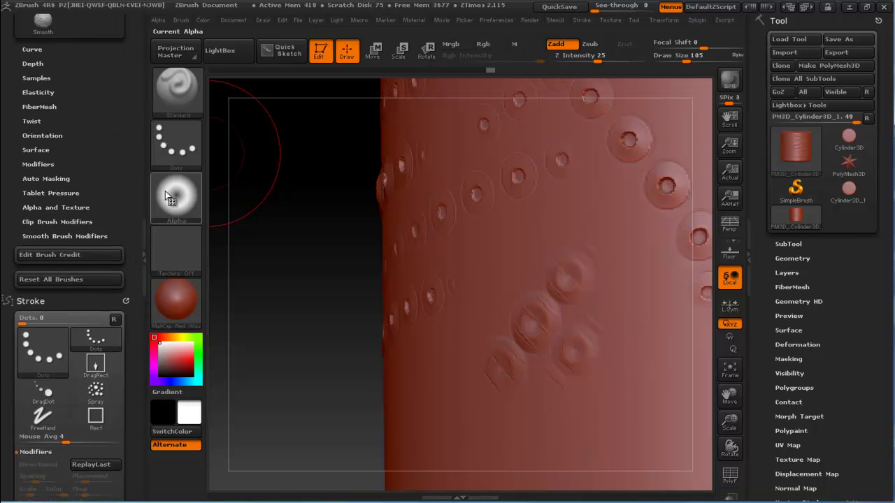
pyautogui.scroll(2, 129, 148)
pyautogui.scroll(2, 133, 144)
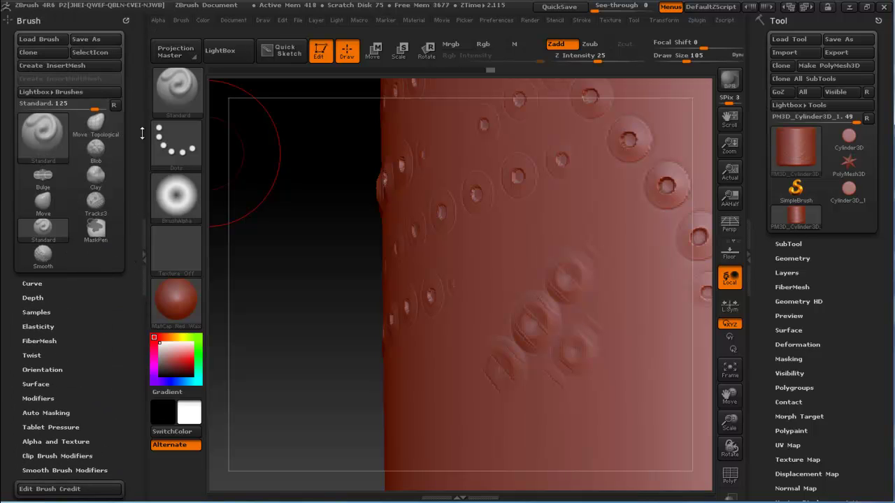
pyautogui.click(160, 25)
pyautogui.moveTo(154, 34); pyautogui.dragTo(62, 34)
pyautogui.click(56, 205)
pyautogui.click(35, 258)
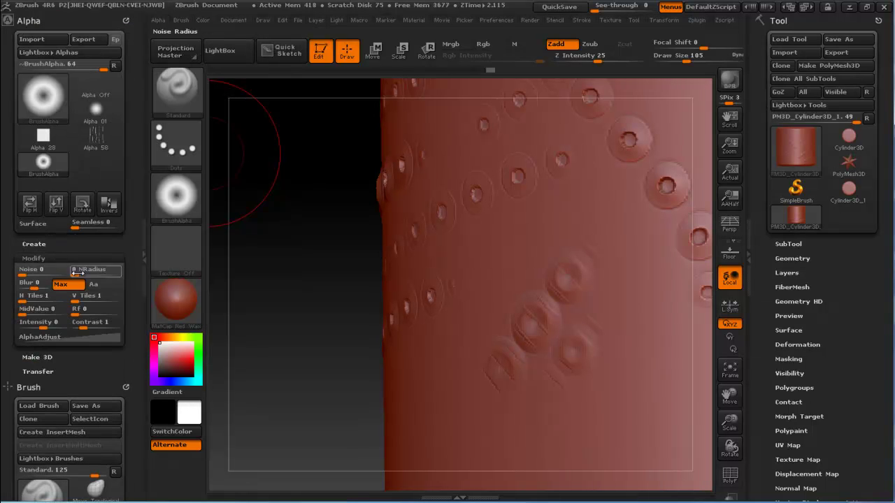
pyautogui.click(67, 339)
pyautogui.moveTo(73, 378); pyautogui.dragTo(105, 413)
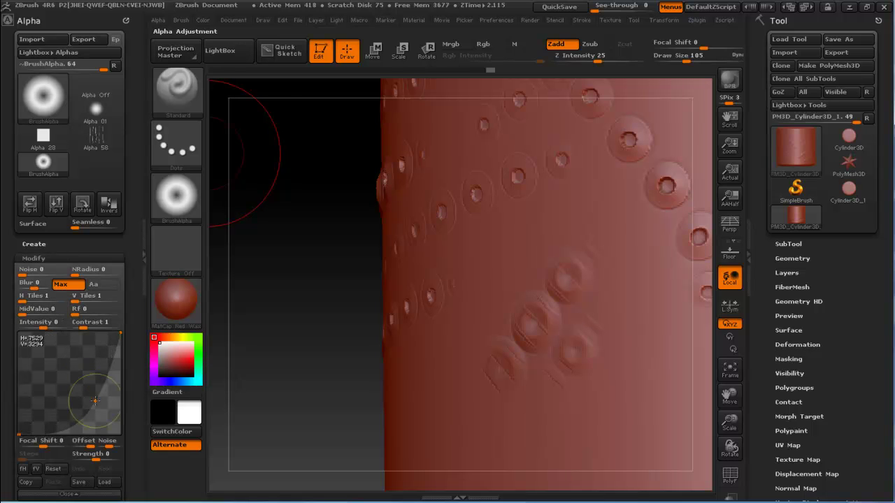
# Stamp a cluster of raised ring shapes across the middle of the cylinder
pyautogui.click(526, 263)
pyautogui.click(490, 305)
pyautogui.click(455, 346)
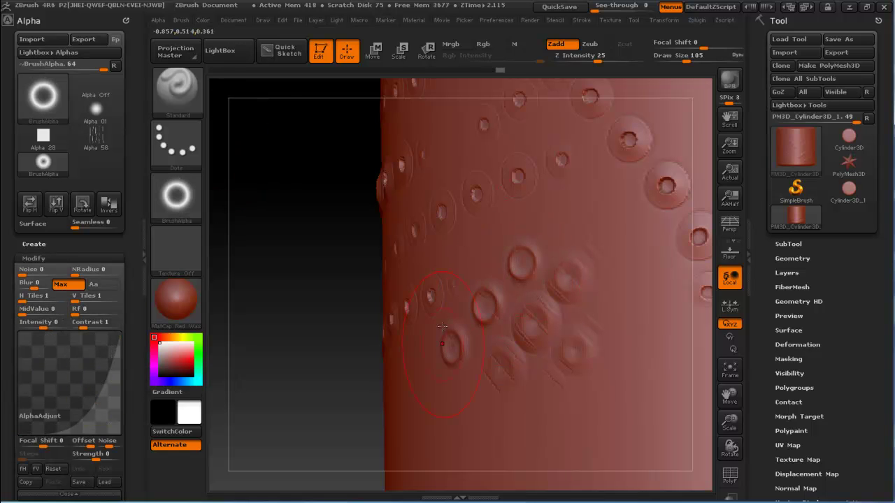
pyautogui.moveTo(314, 294); pyautogui.dragTo(453, 304)
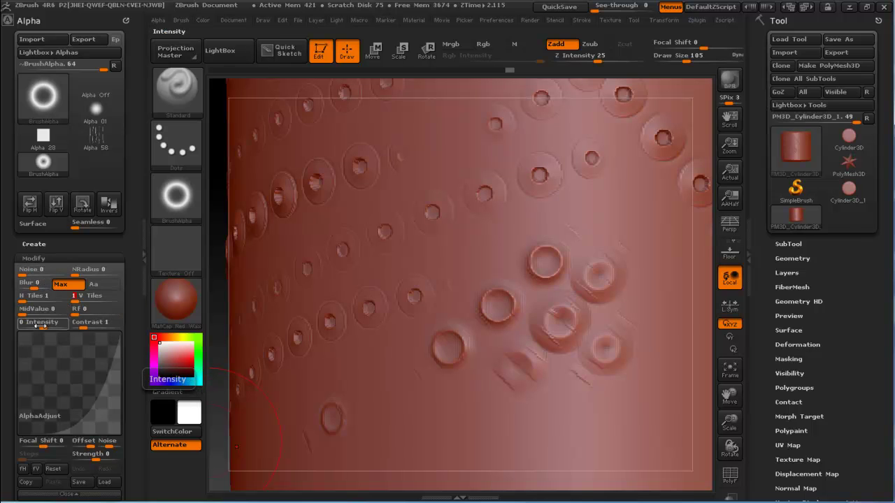
# Set Alpha intensity to -0.72 and stamp scattered ring craters plus a vertical line of them
pyautogui.moveTo(36, 328); pyautogui.dragTo(388, 264)
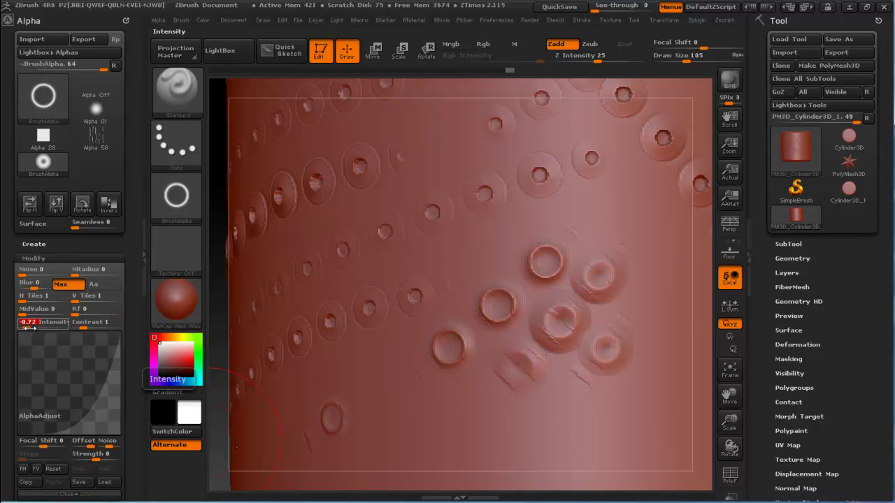
pyautogui.moveTo(458, 252); pyautogui.dragTo(427, 278)
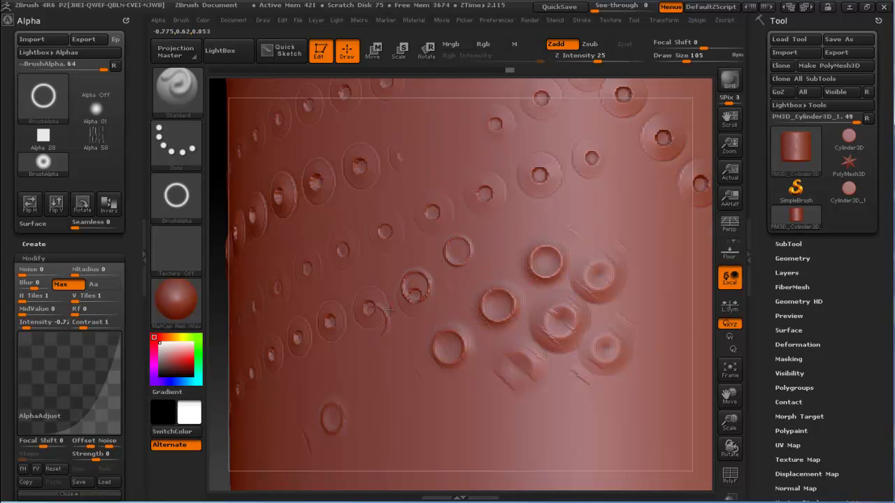
pyautogui.moveTo(371, 321); pyautogui.dragTo(412, 316)
pyautogui.moveTo(473, 434); pyautogui.dragTo(385, 440)
pyautogui.moveTo(628, 349); pyautogui.dragTo(633, 339)
pyautogui.moveTo(650, 300); pyautogui.dragTo(647, 287)
pyautogui.moveTo(642, 237); pyautogui.dragTo(632, 228)
# Stamp an arc of ring craters curving leftward around the cylinder
pyautogui.moveTo(578, 190); pyautogui.dragTo(570, 186)
pyautogui.moveTo(530, 170); pyautogui.dragTo(521, 164)
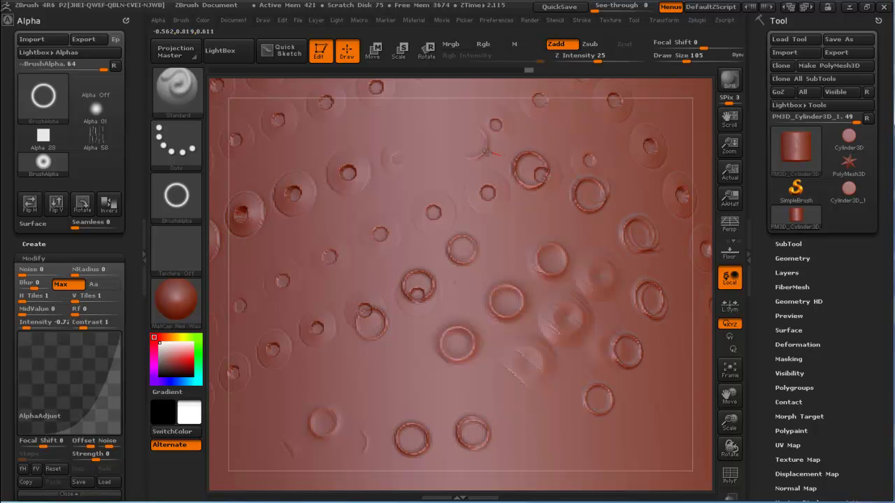
pyautogui.moveTo(469, 147); pyautogui.dragTo(458, 143)
pyautogui.moveTo(404, 139); pyautogui.dragTo(395, 144)
pyautogui.moveTo(347, 171); pyautogui.dragTo(339, 178)
pyautogui.moveTo(312, 225)
pyautogui.mouseDown()
pyautogui.moveTo(302, 344)
pyautogui.moveTo(403, 414)
pyautogui.moveTo(484, 389)
pyautogui.moveTo(512, 260)
pyautogui.moveTo(481, 227)
pyautogui.moveTo(357, 223)
pyautogui.moveTo(364, 324)
pyautogui.moveTo(483, 269)
pyautogui.moveTo(447, 279)
pyautogui.mouseUp()
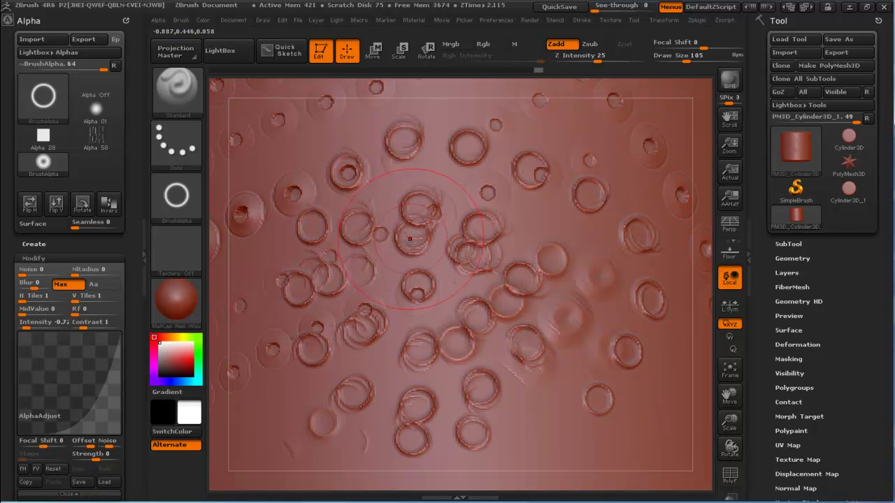
# Stamp a row of ring craters just below the cylinder's top edge
pyautogui.press('ctrl')
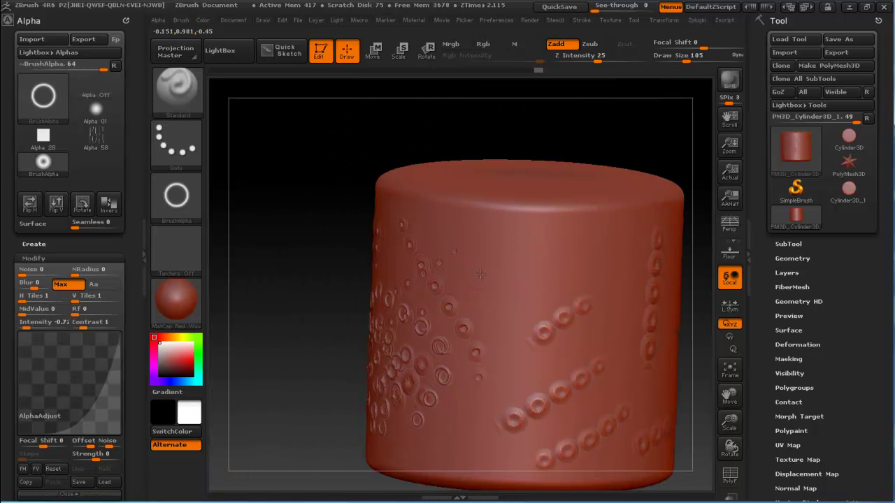
pyautogui.click(568, 249)
pyautogui.keyDown('alt'); pyautogui.moveTo(513, 303); pyautogui.dragTo(437, 302, button='right'); pyautogui.keyUp('alt')
pyautogui.moveTo(495, 278)
pyautogui.keyDown('alt'); pyautogui.mouseDown(button='right')
pyautogui.moveTo(475, 251)
pyautogui.moveTo(472, 210)
pyautogui.mouseUp(button='right'); pyautogui.keyUp('alt')
pyautogui.moveTo(362, 210); pyautogui.dragTo(557, 192)
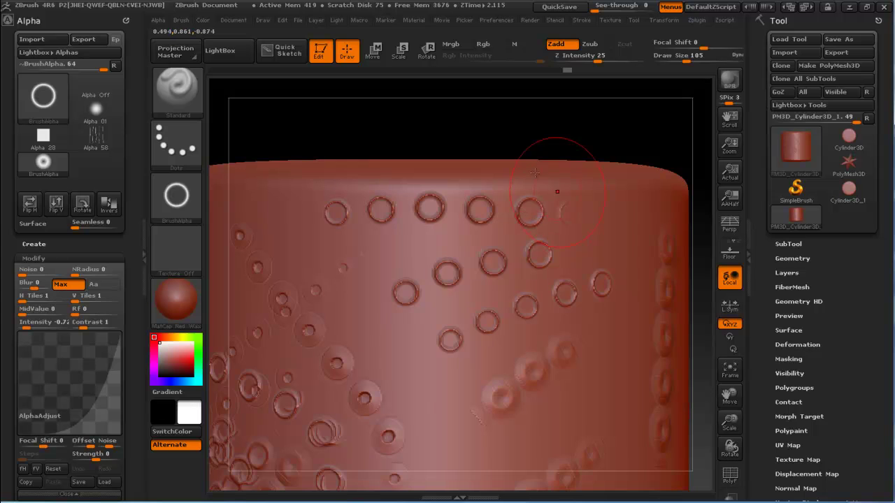
pyautogui.moveTo(531, 150); pyautogui.dragTo(235, 244)
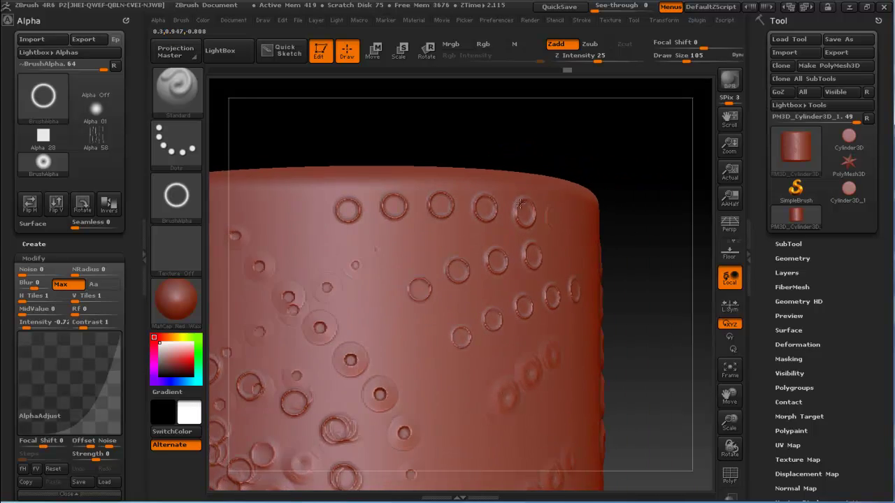
# Collapse the Alpha Modify, Brush and Stroke subpalettes and tilt the cylinder's top toward the viewer
pyautogui.click(55, 259)
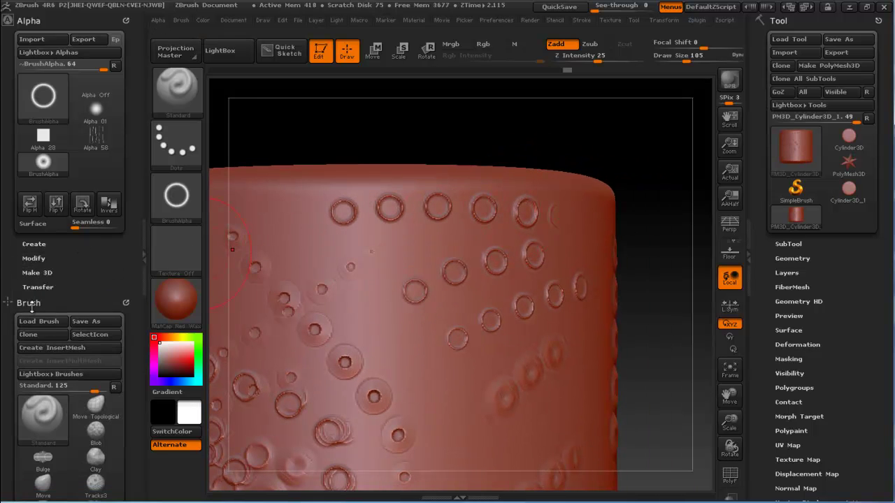
pyautogui.click(38, 302)
pyautogui.click(29, 317)
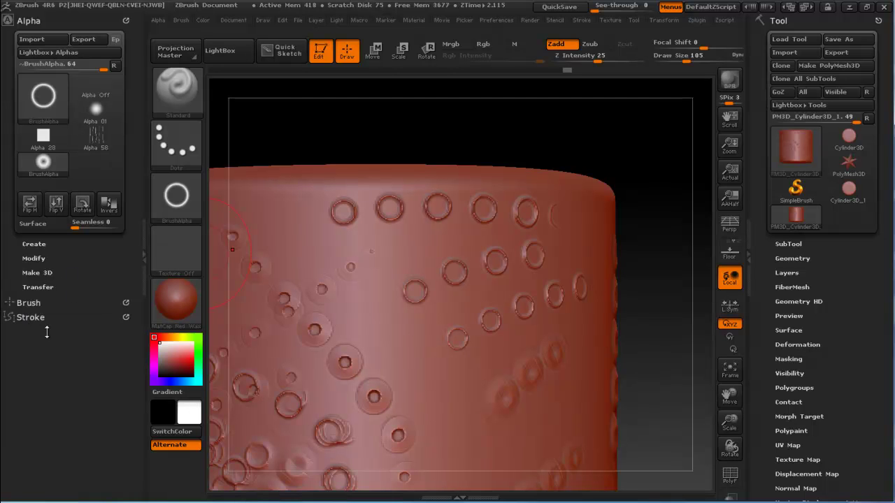
pyautogui.moveTo(359, 160)
pyautogui.mouseDown()
pyautogui.moveTo(462, 240)
pyautogui.moveTo(474, 212)
pyautogui.mouseUp()
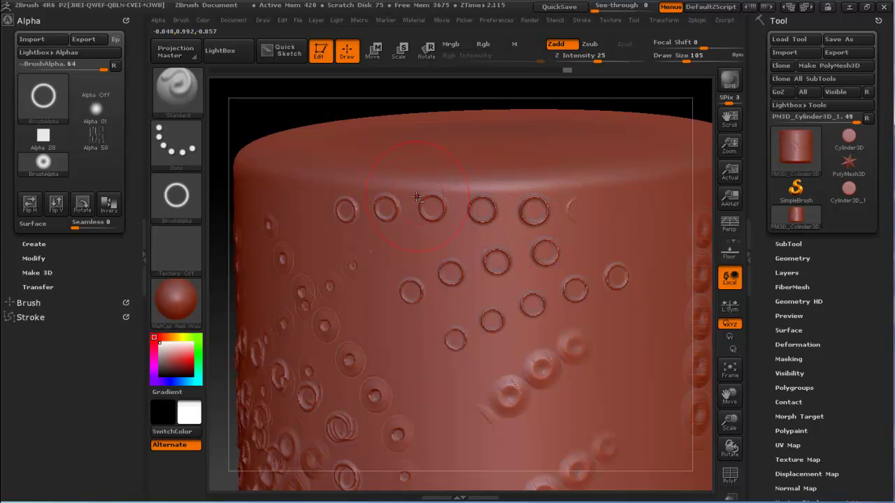
pyautogui.moveTo(279, 91); pyautogui.dragTo(242, 133)
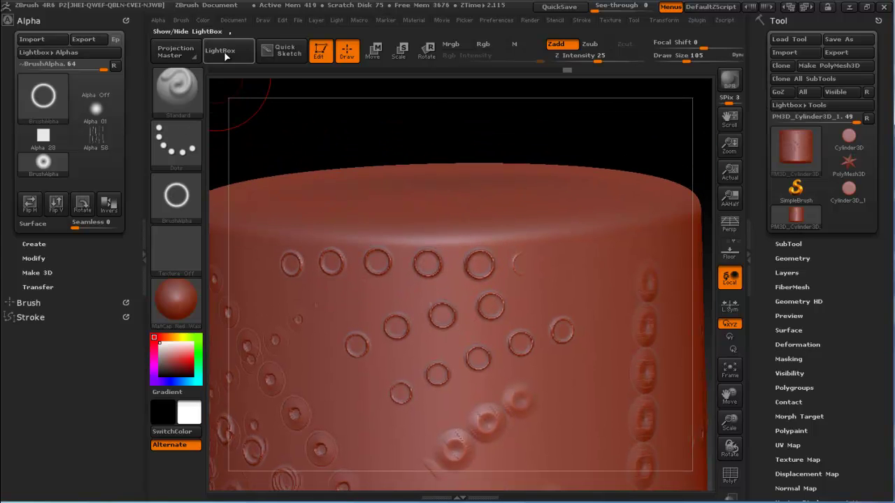
# Load the Tracks1 brush, divide the mesh with Ctrl+D, and stroke rows of pyramid tracks on top
pyautogui.click(224, 52)
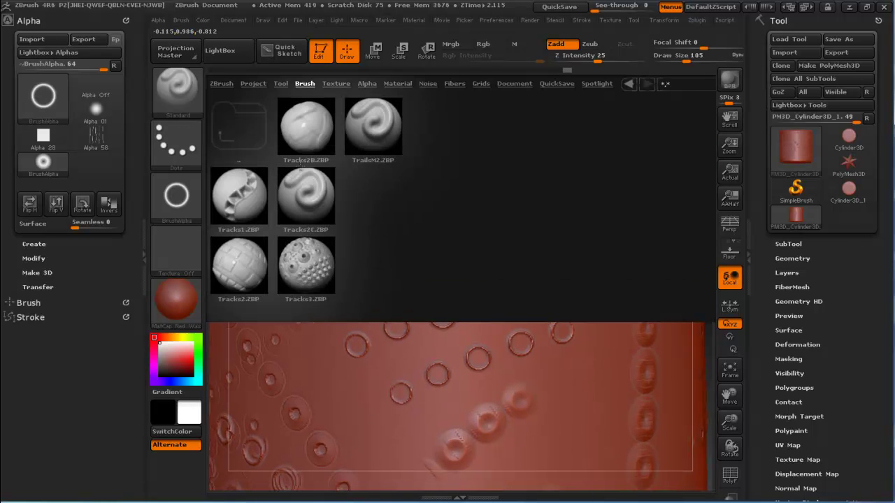
pyautogui.doubleClick(243, 184)
pyautogui.moveTo(355, 201)
pyautogui.mouseDown()
pyautogui.moveTo(355, 237)
pyautogui.moveTo(537, 241)
pyautogui.mouseUp()
pyautogui.moveTo(702, 482)
pyautogui.mouseDown()
pyautogui.moveTo(350, 326)
pyautogui.moveTo(440, 333)
pyautogui.mouseUp()
pyautogui.moveTo(703, 482); pyautogui.dragTo(452, 225)
pyautogui.hotkey('ctrl', 'd')
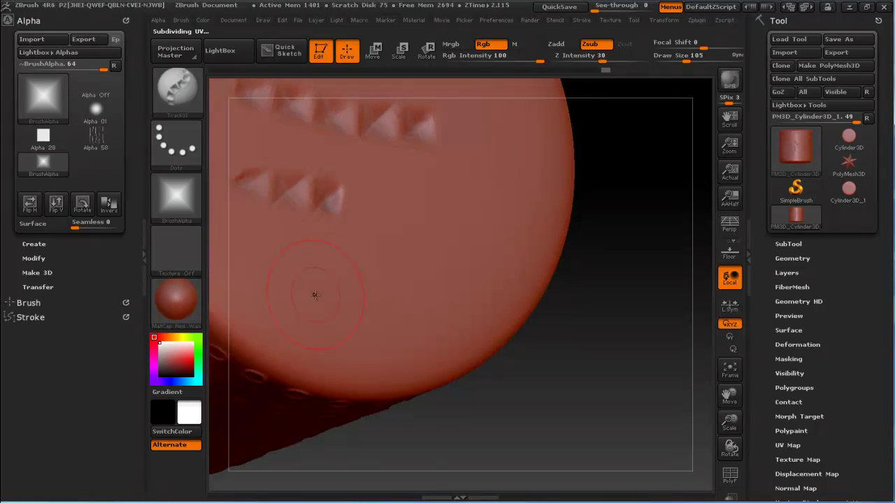
pyautogui.moveTo(314, 295); pyautogui.dragTo(447, 270)
pyautogui.moveTo(385, 207); pyautogui.dragTo(525, 206)
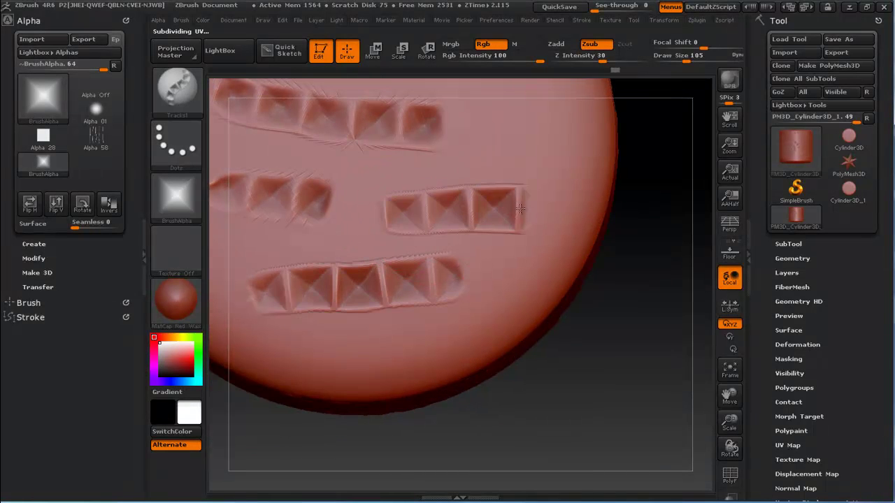
# Switch the track brush to Alpha 26 and stroke arcs of stamps with it
pyautogui.click(180, 192)
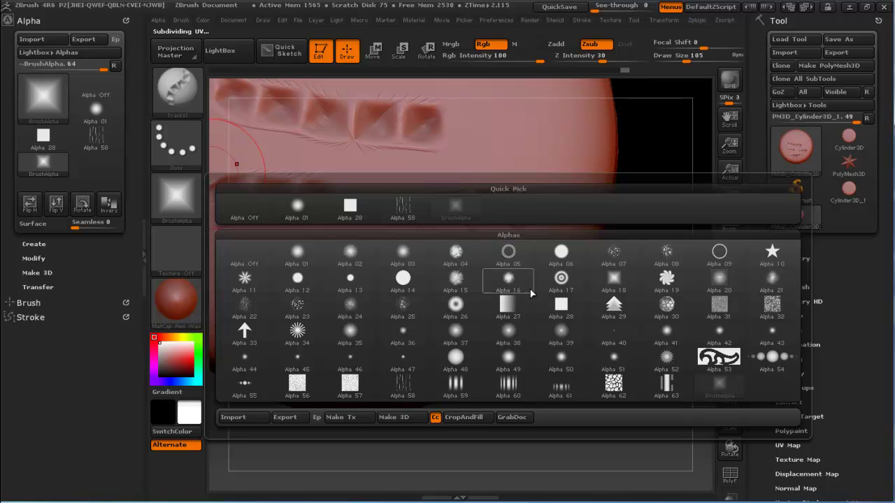
pyautogui.click(607, 313)
pyautogui.moveTo(657, 140); pyautogui.dragTo(650, 217)
pyautogui.moveTo(282, 178)
pyautogui.mouseDown()
pyautogui.moveTo(480, 298)
pyautogui.moveTo(477, 263)
pyautogui.mouseUp()
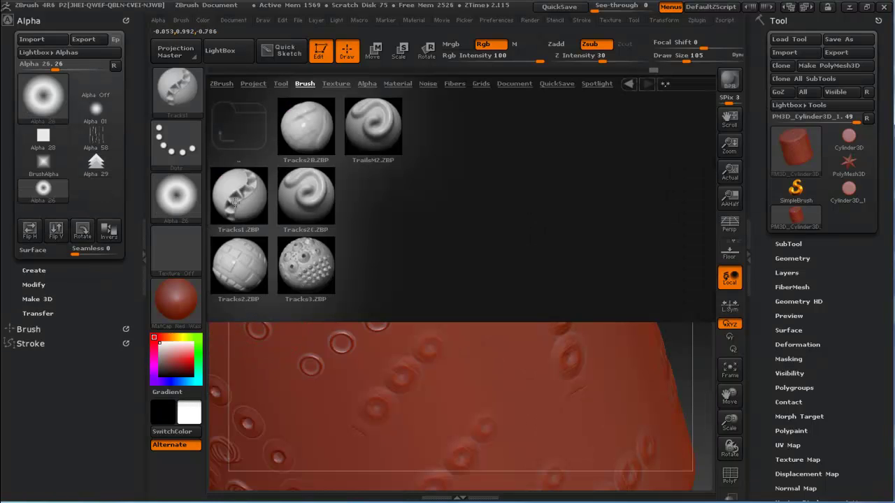
# Load the Tracks3 brush and stamp a trail of its dots across the cylinder
pyautogui.click(298, 265)
pyautogui.doubleClick(287, 264)
pyautogui.moveTo(514, 242)
pyautogui.mouseDown()
pyautogui.moveTo(493, 353)
pyautogui.moveTo(441, 416)
pyautogui.moveTo(374, 460)
pyautogui.mouseUp()
pyautogui.moveTo(477, 239)
pyautogui.mouseDown()
pyautogui.moveTo(463, 196)
pyautogui.moveTo(364, 126)
pyautogui.mouseUp()
# Load the ClayLine brush from LightBox and sculpt a long diagonal clay stroke up the side
pyautogui.click(233, 59)
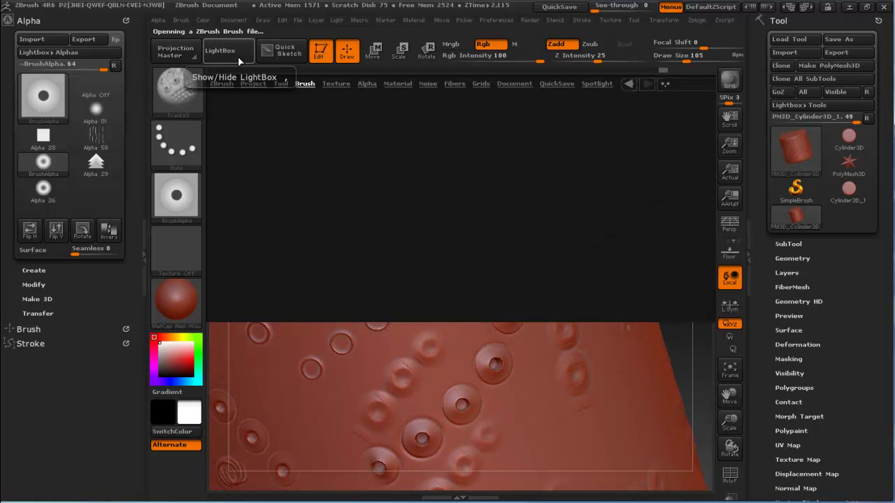
pyautogui.click(244, 137)
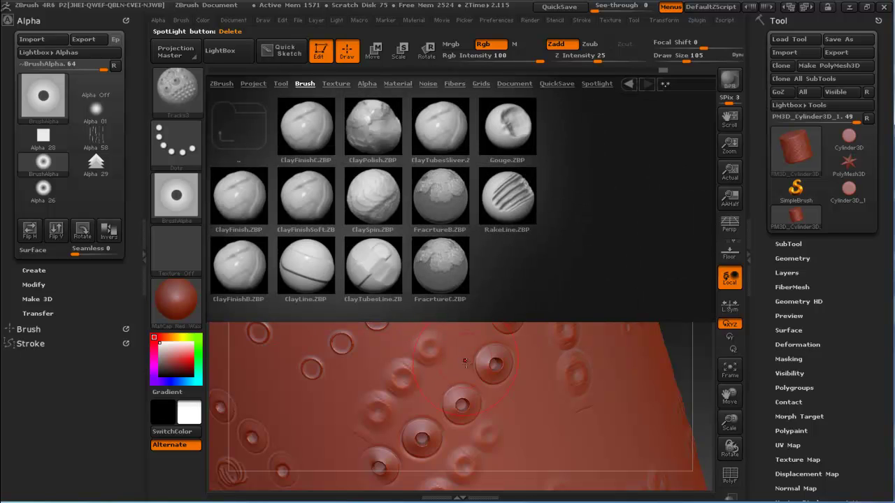
pyautogui.doubleClick(303, 263)
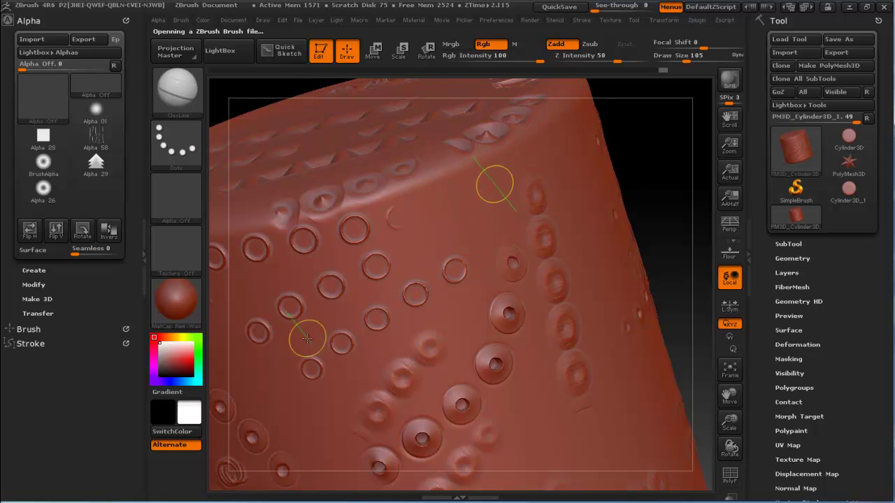
pyautogui.moveTo(345, 307); pyautogui.dragTo(465, 180)
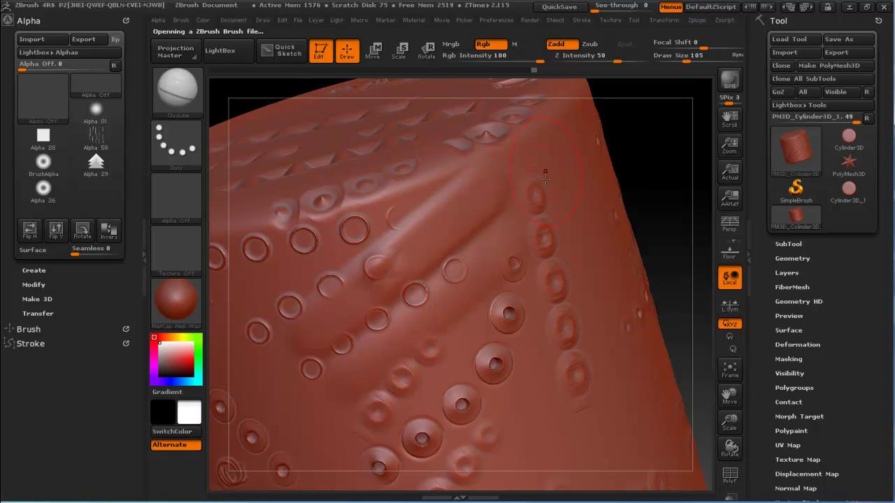
# Open the Stroke smoothing settings and switch to the ClayBuildup brush via the B, C shortcuts
pyautogui.click(35, 346)
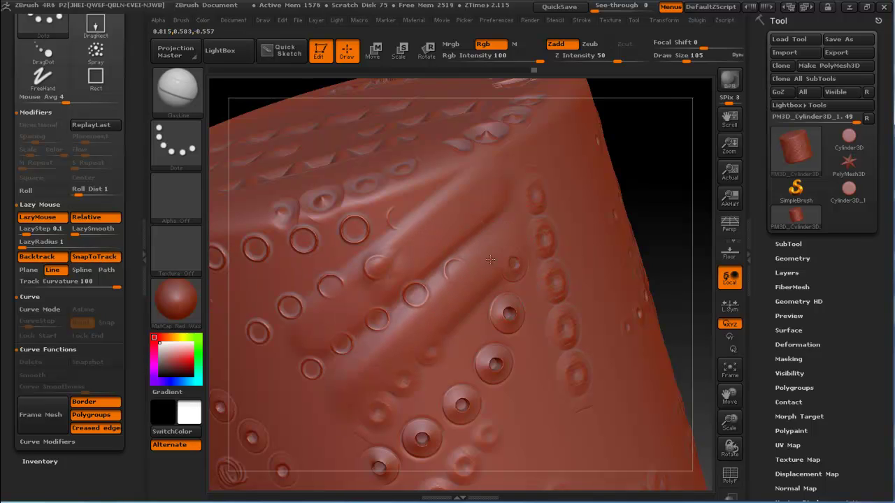
pyautogui.moveTo(550, 261)
pyautogui.mouseDown()
pyautogui.moveTo(496, 222)
pyautogui.moveTo(517, 228)
pyautogui.mouseUp()
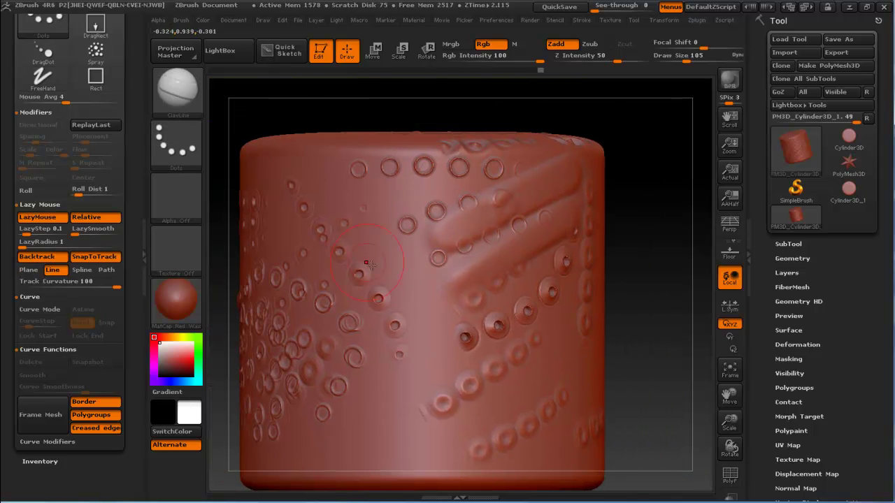
pyautogui.press('b')
pyautogui.press('c')
pyautogui.press('b')
pyautogui.moveTo(380, 280)
pyautogui.mouseDown()
pyautogui.moveTo(403, 234)
pyautogui.moveTo(353, 339)
pyautogui.moveTo(373, 265)
pyautogui.mouseUp()
pyautogui.press('b')
pyautogui.press('c')
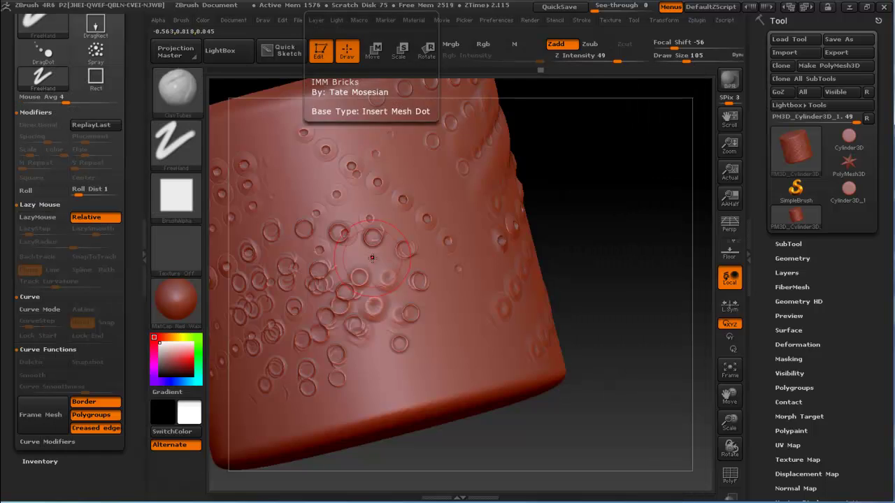
# Select ClayTubes, undo the stray stroke on the lower rim, and turn the cylinder upright
pyautogui.press('t')
pyautogui.moveTo(338, 285); pyautogui.dragTo(328, 276)
pyautogui.moveTo(370, 328)
pyautogui.mouseDown()
pyautogui.moveTo(498, 263)
pyautogui.moveTo(417, 257)
pyautogui.mouseUp()
pyautogui.hotkey('ctrl', 'z')
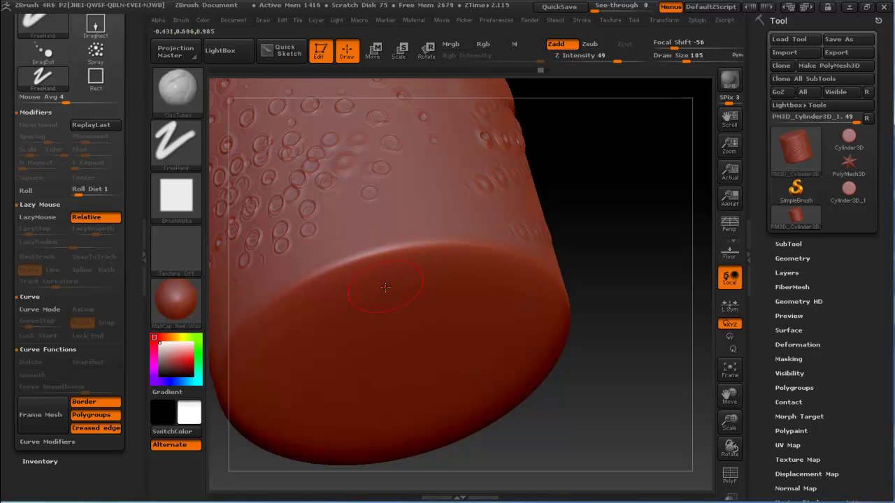
pyautogui.moveTo(375, 180); pyautogui.dragTo(217, 202)
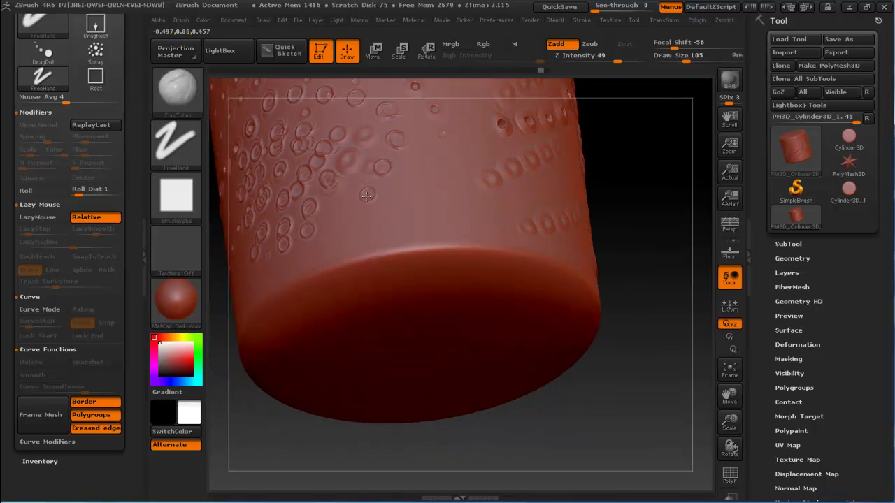
# Enable LazyMouse with Backtrack set to Line and sculpt short straight ribbed grooves along the lower rim
pyautogui.click(45, 218)
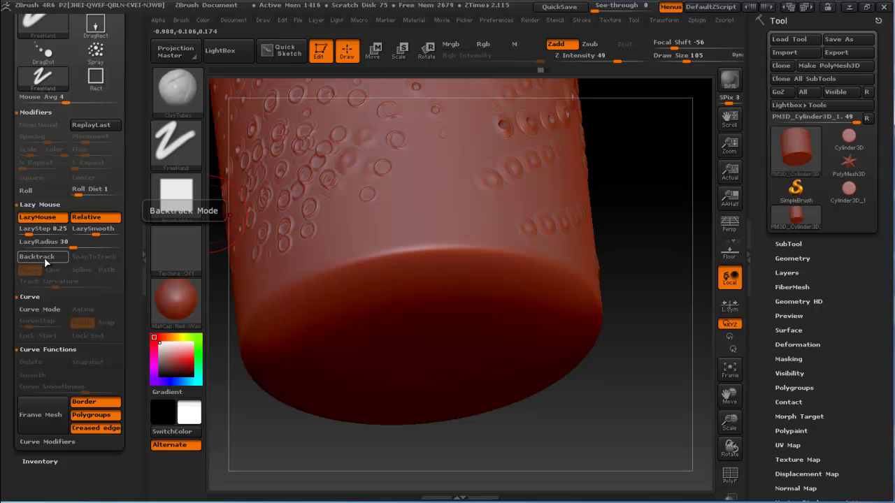
pyautogui.click(44, 257)
pyautogui.click(52, 269)
pyautogui.moveTo(298, 287); pyautogui.dragTo(484, 254)
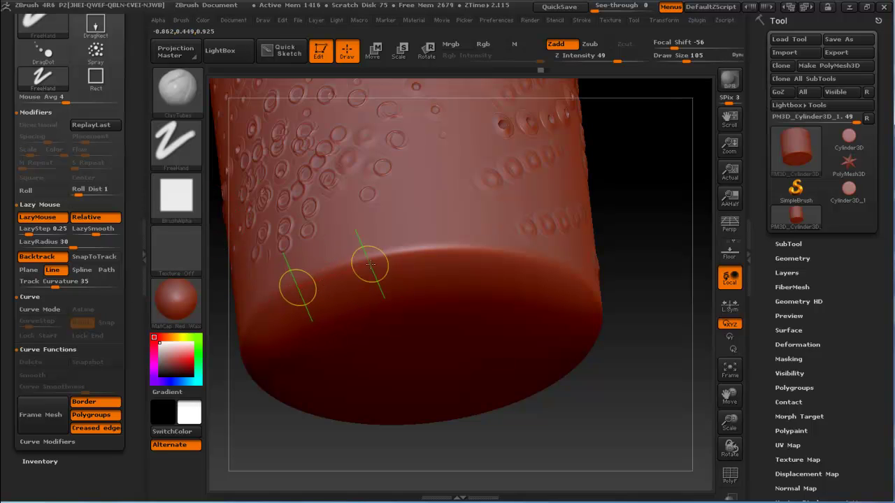
pyautogui.moveTo(345, 274); pyautogui.dragTo(280, 301)
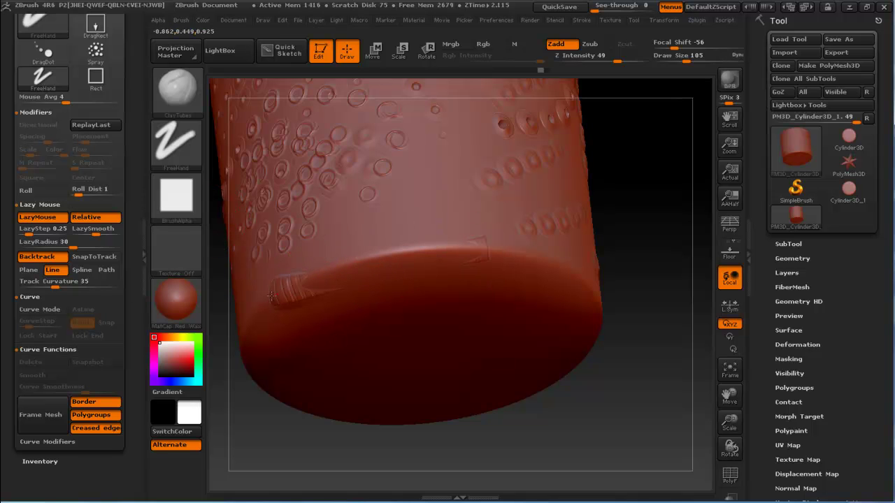
pyautogui.moveTo(474, 244); pyautogui.dragTo(500, 238)
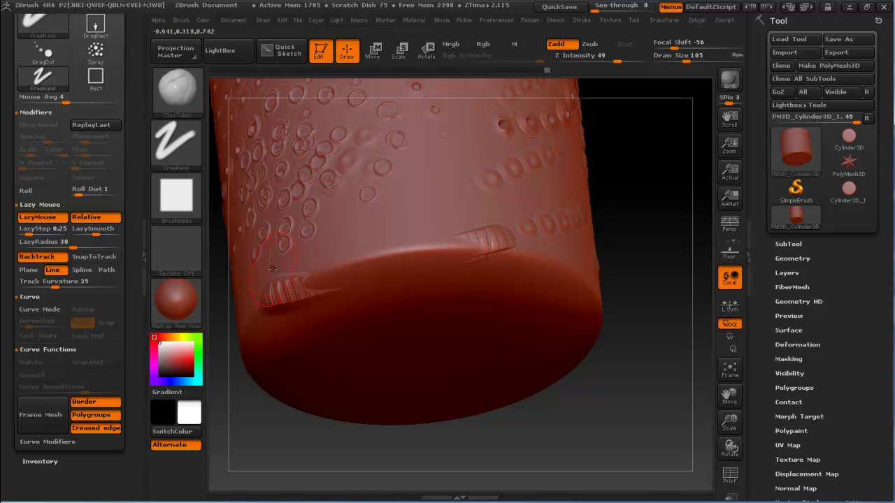
pyautogui.moveTo(273, 262)
pyautogui.mouseDown()
pyautogui.moveTo(506, 213)
pyautogui.moveTo(462, 224)
pyautogui.mouseUp()
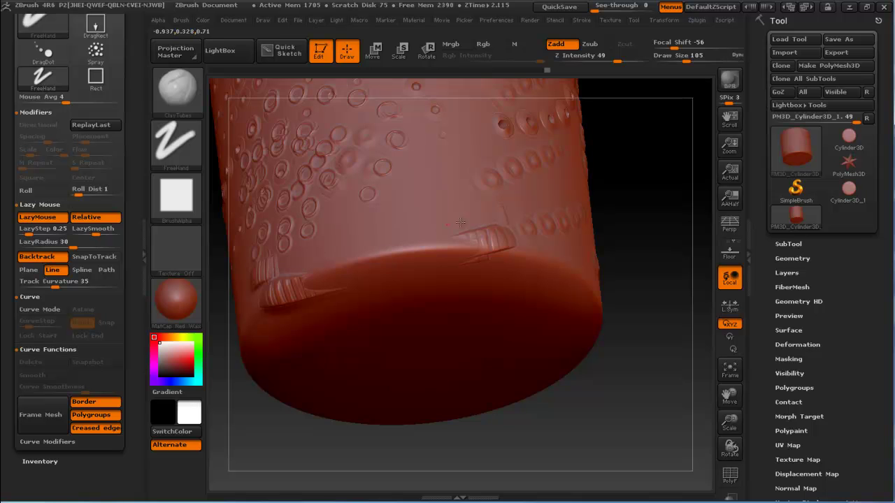
# Inspect the cylinder's bottom face and switch the backtrack mode to Path
pyautogui.moveTo(341, 256); pyautogui.dragTo(238, 287)
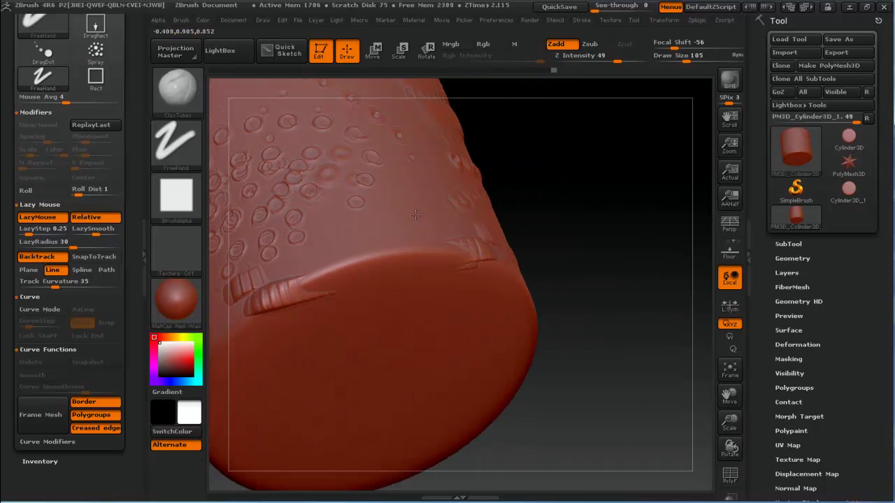
pyautogui.moveTo(296, 306); pyautogui.dragTo(263, 279)
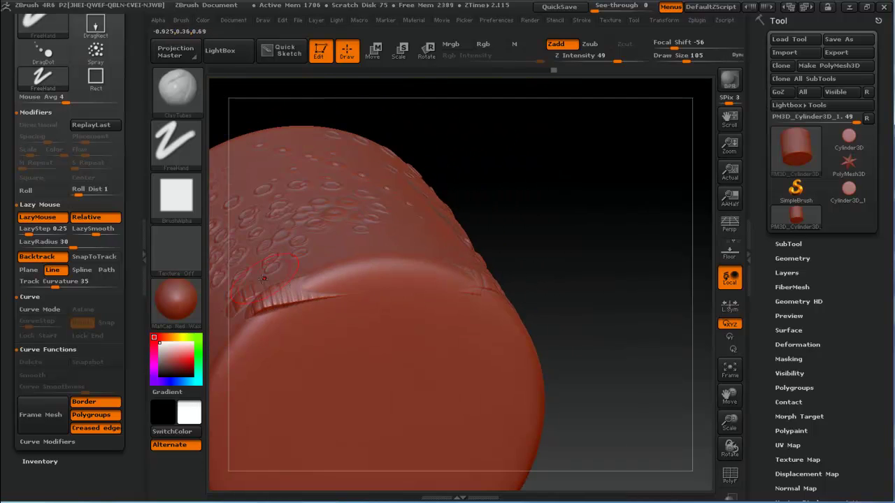
pyautogui.moveTo(433, 274)
pyautogui.mouseDown()
pyautogui.moveTo(344, 314)
pyautogui.moveTo(456, 238)
pyautogui.mouseUp()
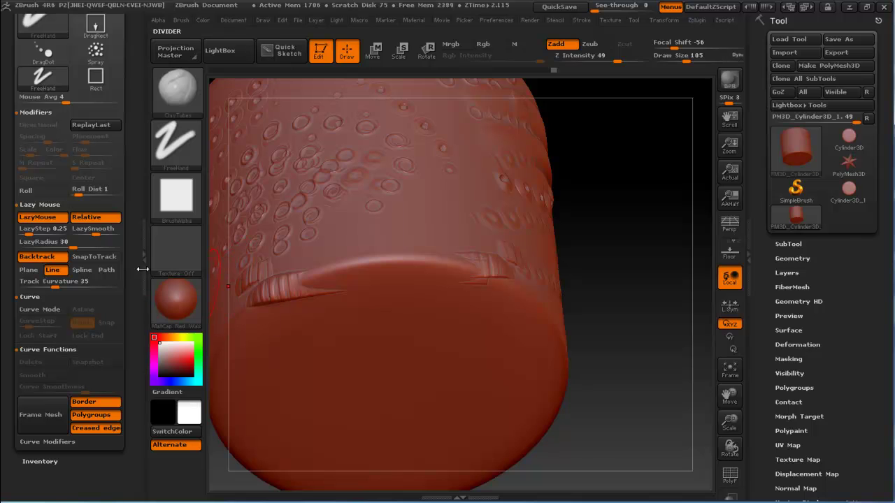
pyautogui.click(105, 275)
pyautogui.moveTo(616, 280)
pyautogui.mouseDown()
pyautogui.moveTo(412, 196)
pyautogui.moveTo(346, 243)
pyautogui.mouseUp()
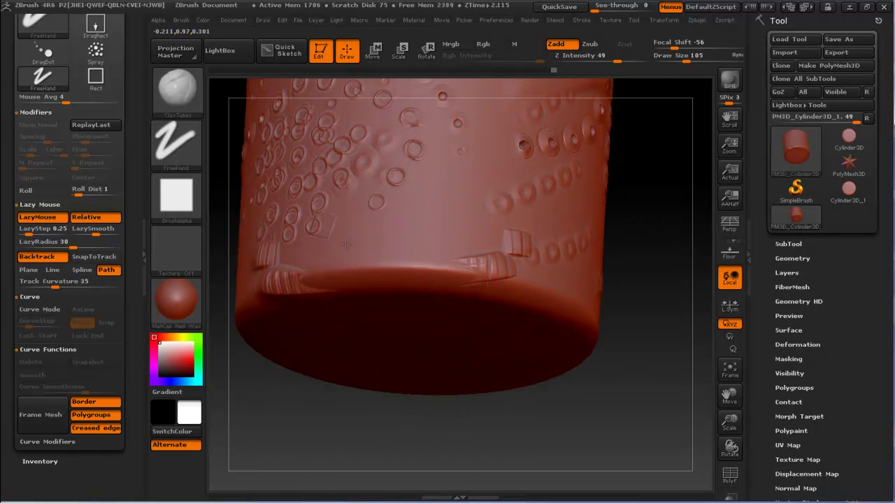
# Sculpt short ribbed ClayTubes bands on the side and near the bottom edge using Spline backtrack
pyautogui.moveTo(408, 261); pyautogui.dragTo(395, 136)
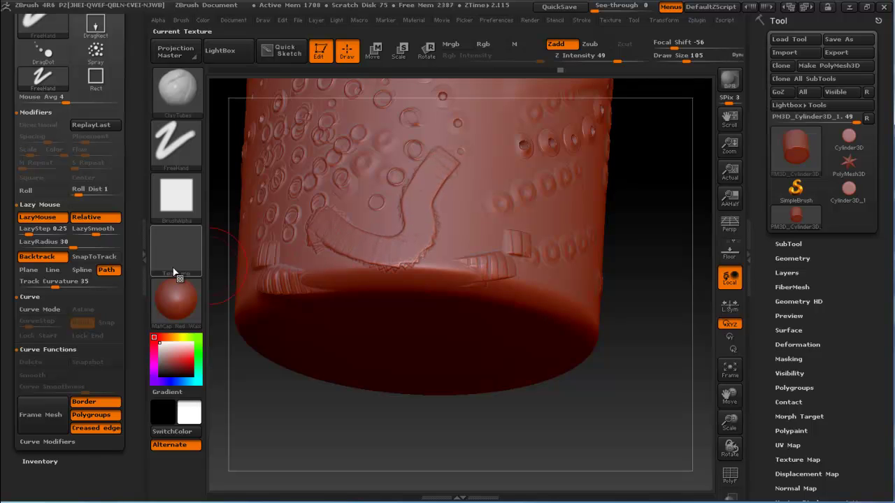
pyautogui.click(82, 269)
pyautogui.moveTo(464, 204); pyautogui.dragTo(489, 186)
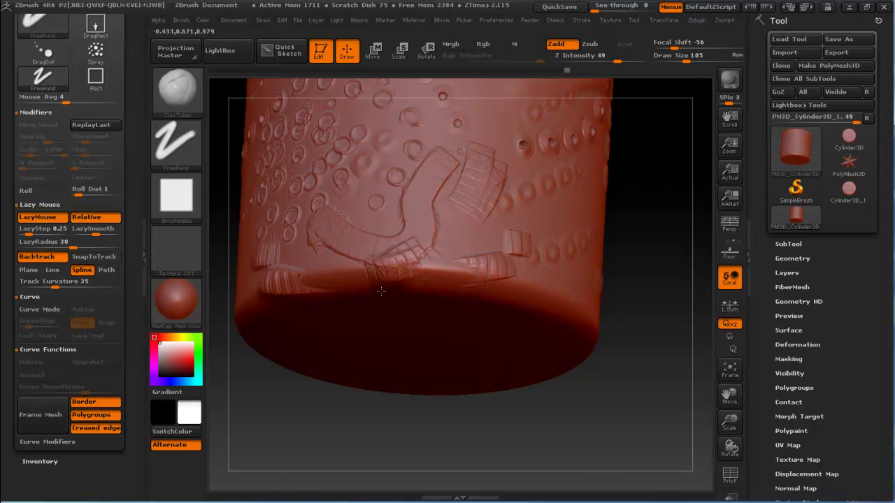
pyautogui.moveTo(563, 73); pyautogui.dragTo(303, 344)
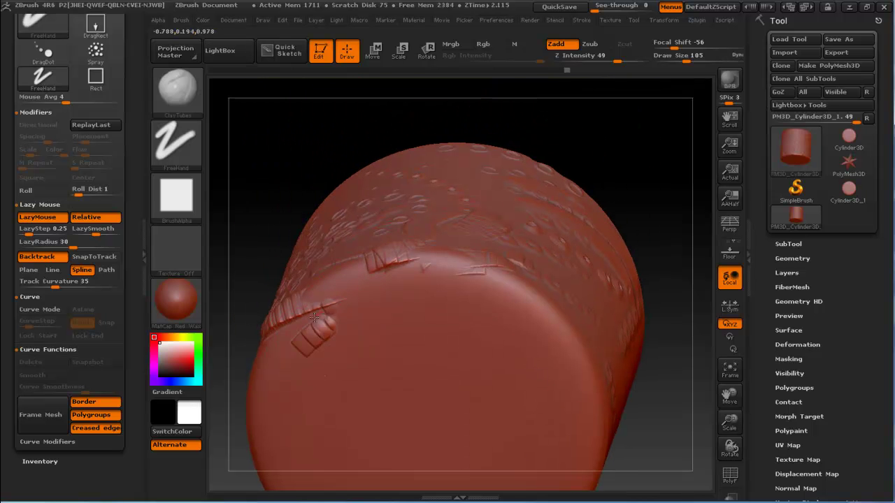
pyautogui.moveTo(238, 329); pyautogui.dragTo(336, 210)
pyautogui.moveTo(381, 234); pyautogui.dragTo(363, 249)
pyautogui.moveTo(423, 185)
pyautogui.mouseDown()
pyautogui.moveTo(485, 247)
pyautogui.moveTo(263, 229)
pyautogui.mouseUp()
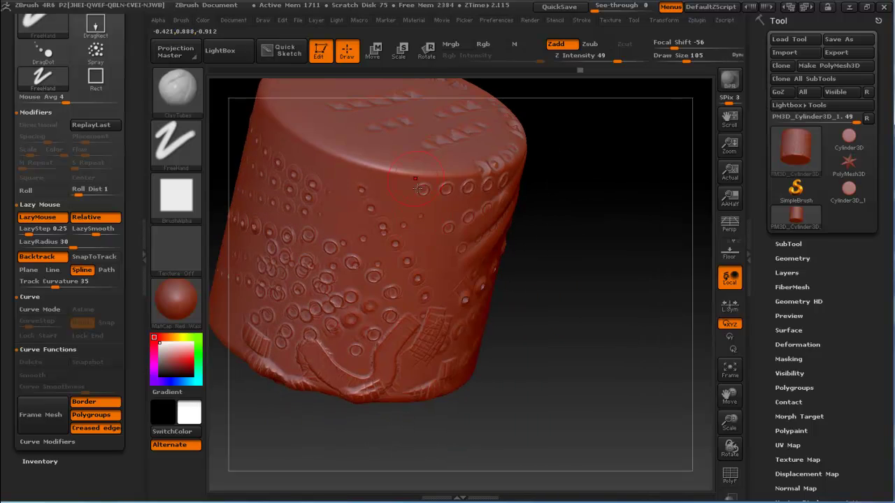
# Switch backtrack to Path and draw a long curving ladder band up the side
pyautogui.click(107, 270)
pyautogui.moveTo(312, 146)
pyautogui.mouseDown()
pyautogui.moveTo(374, 278)
pyautogui.moveTo(353, 268)
pyautogui.mouseUp()
pyautogui.moveTo(342, 186); pyautogui.dragTo(289, 143)
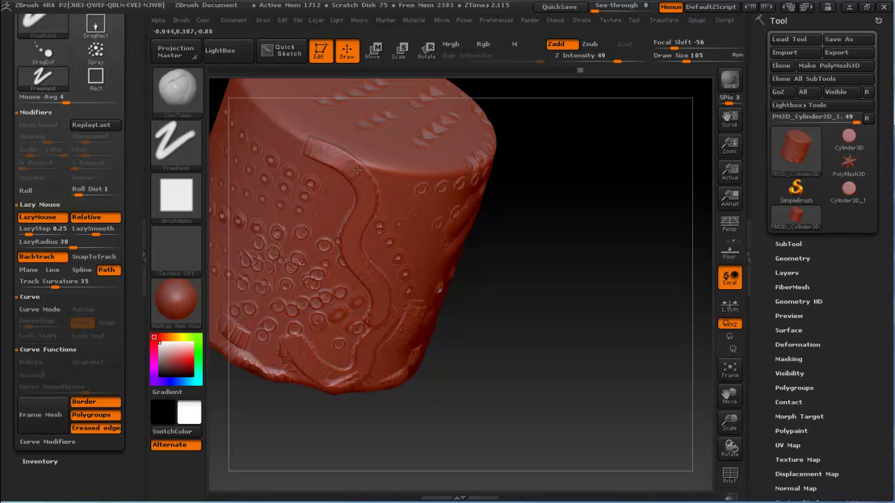
# Switch to ClayBuildup with B, C, B and build raised curving ridges down the side
pyautogui.press('b')
pyautogui.press('c')
pyautogui.press('b')
pyautogui.moveTo(281, 154); pyautogui.dragTo(326, 246)
pyautogui.moveTo(271, 140)
pyautogui.mouseDown()
pyautogui.moveTo(308, 186)
pyautogui.moveTo(280, 143)
pyautogui.moveTo(311, 231)
pyautogui.mouseUp()
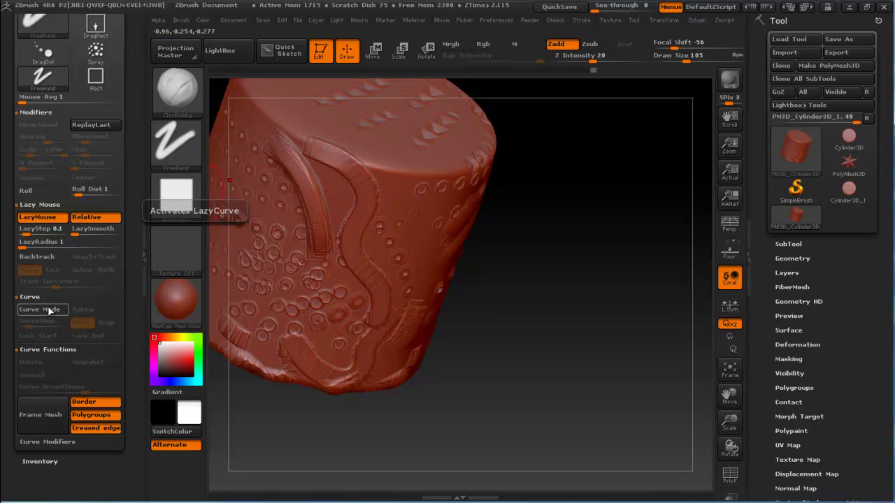
# Re-enable Backtrack with Path, add a braided raised band on the right, and collapse Lazy Mouse
pyautogui.click(42, 257)
pyautogui.click(107, 270)
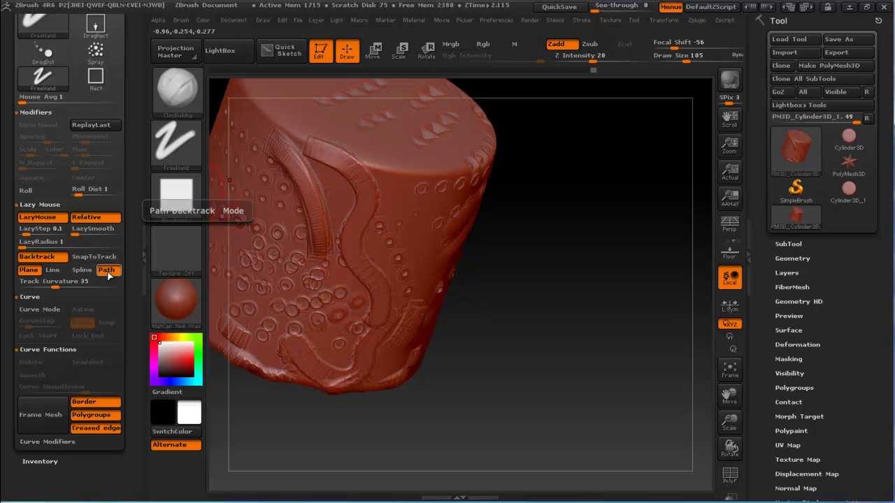
pyautogui.moveTo(415, 198); pyautogui.dragTo(430, 216)
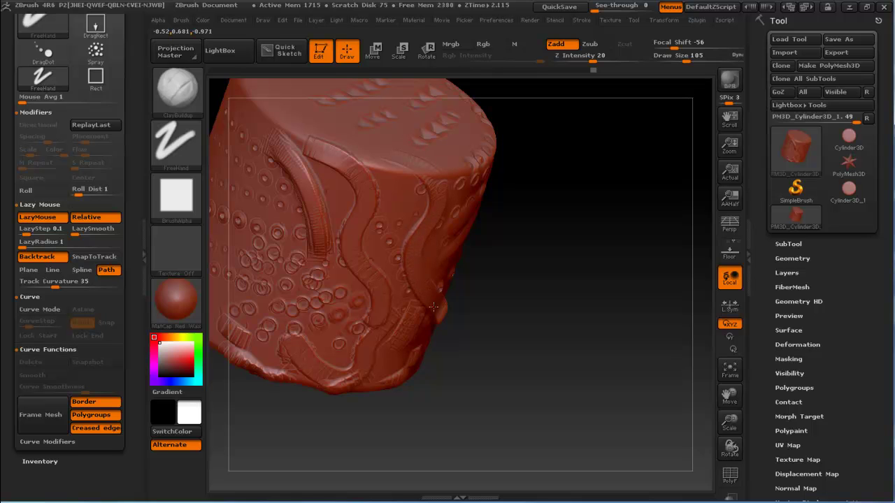
pyautogui.press('shift')
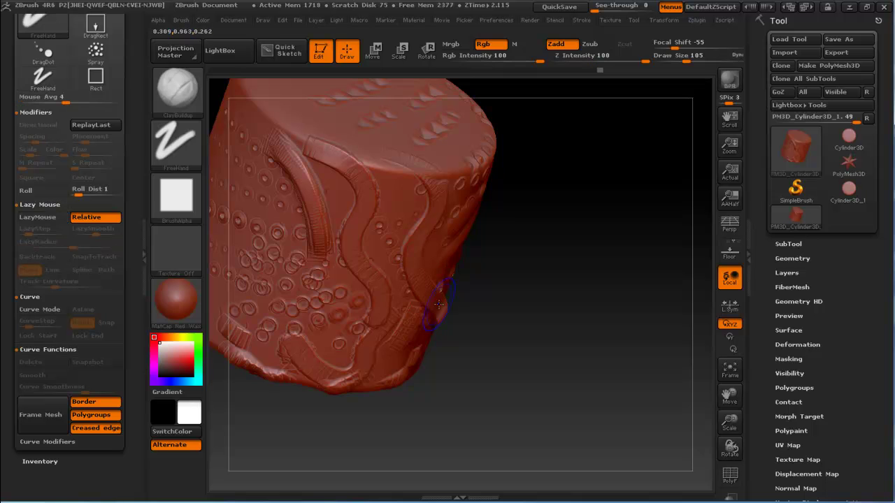
pyautogui.moveTo(415, 161)
pyautogui.keyDown('shift'); pyautogui.mouseDown()
pyautogui.moveTo(444, 208)
pyautogui.moveTo(316, 224)
pyautogui.mouseUp(); pyautogui.keyUp('shift')
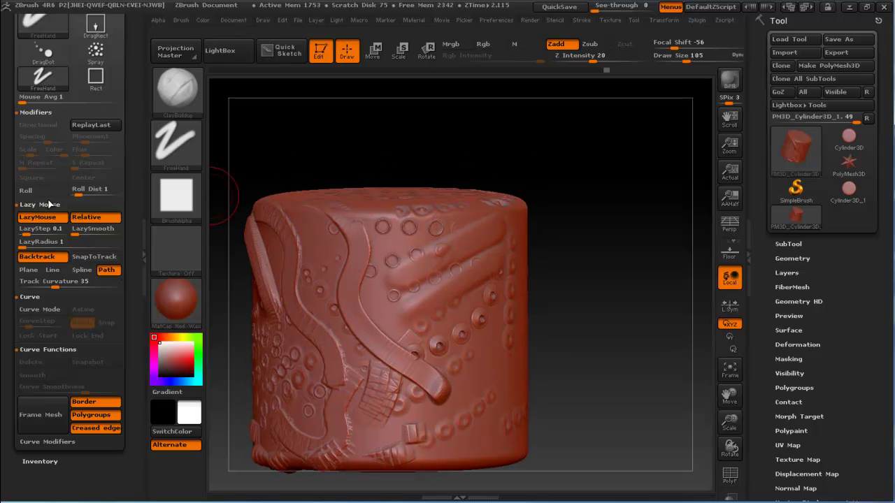
pyautogui.click(48, 204)
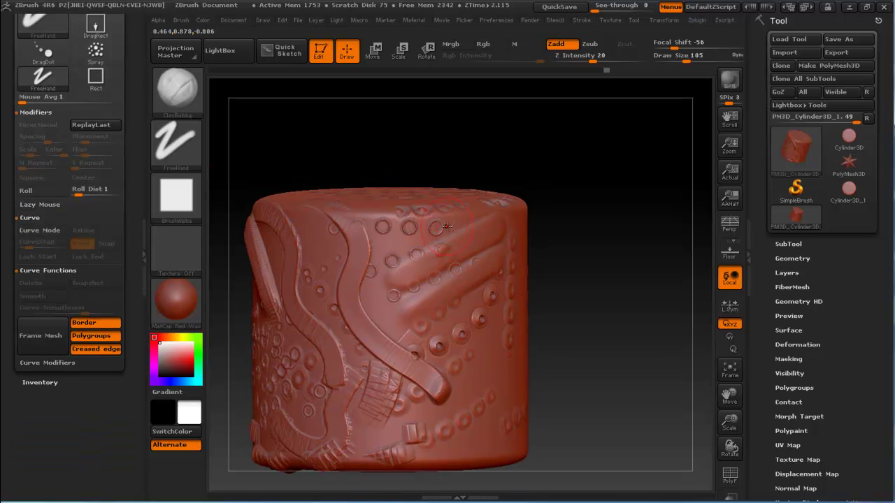
# Load the RakeLine brush and rake a ribbed patch and a long diagonal band of parallel ridges
pyautogui.moveTo(446, 226); pyautogui.dragTo(405, 120)
pyautogui.click(221, 50)
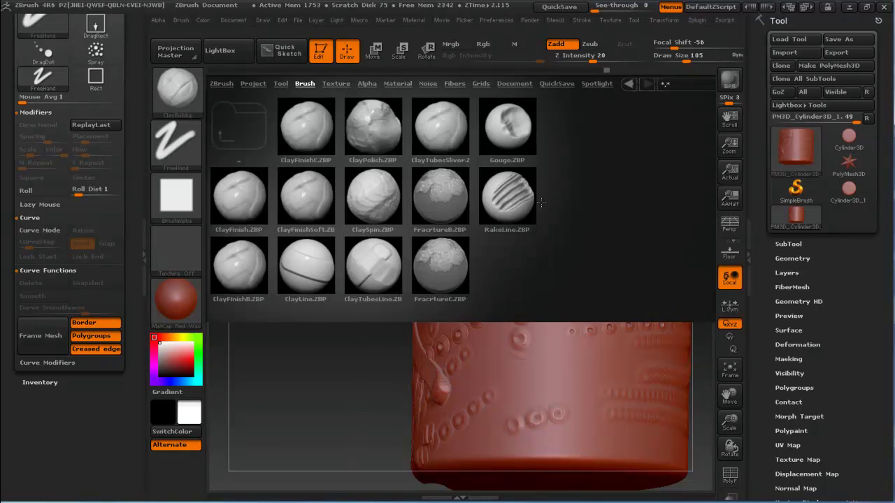
pyautogui.doubleClick(487, 195)
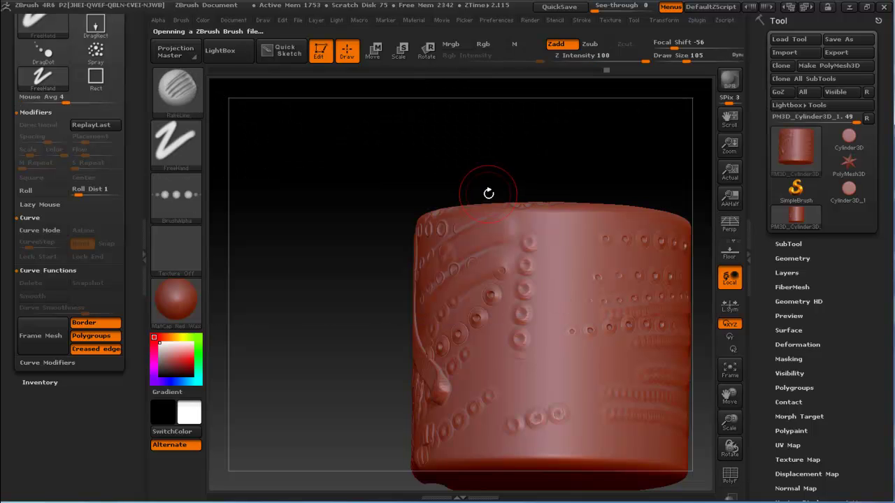
pyautogui.moveTo(574, 257); pyautogui.dragTo(506, 388)
pyautogui.moveTo(550, 303); pyautogui.dragTo(533, 301)
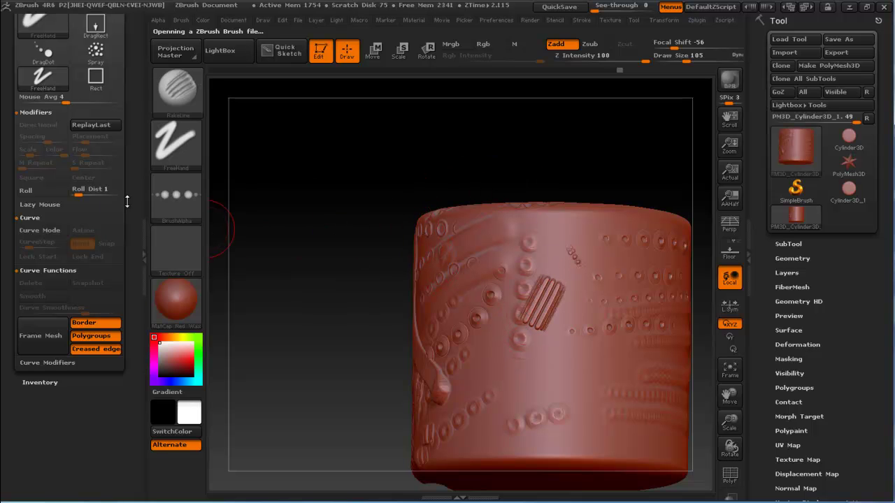
pyautogui.moveTo(599, 334); pyautogui.dragTo(455, 416)
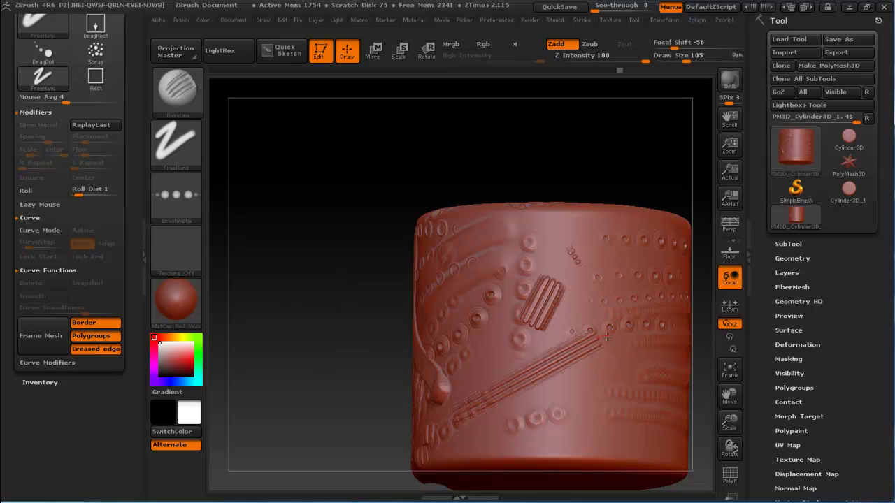
pyautogui.moveTo(502, 385); pyautogui.dragTo(460, 407)
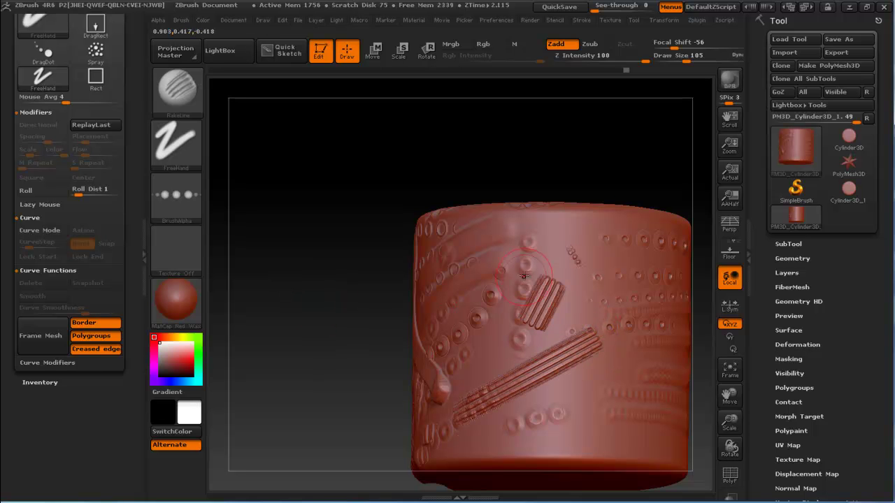
# Choose the Rake brush with B, R and rake textured grooves across the cylinder's side
pyautogui.press('b')
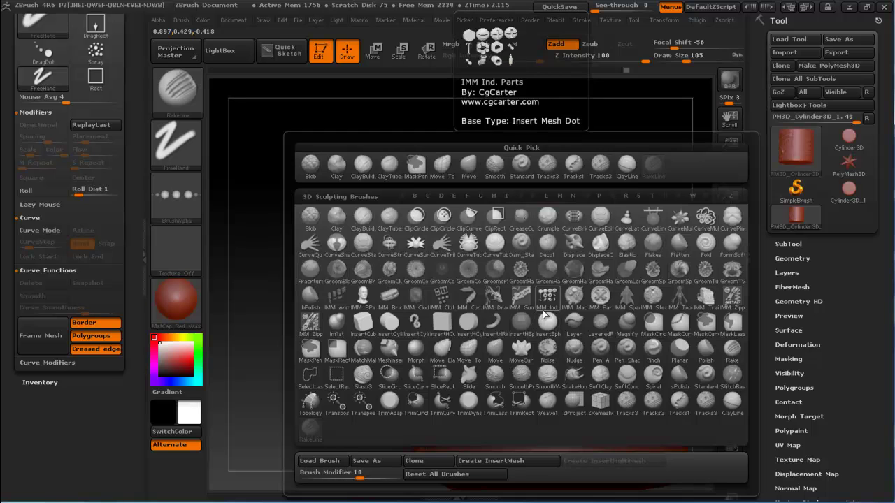
pyautogui.press('r')
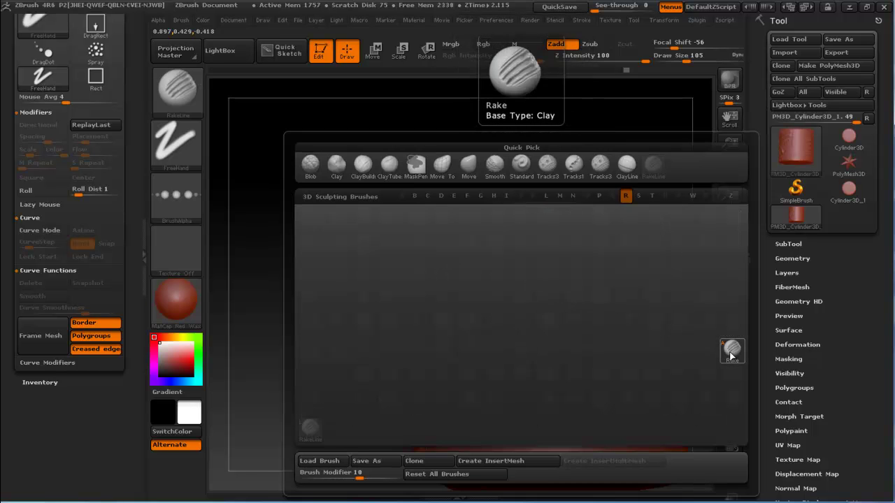
pyautogui.click(731, 356)
pyautogui.moveTo(525, 419)
pyautogui.mouseDown()
pyautogui.moveTo(567, 298)
pyautogui.moveTo(553, 241)
pyautogui.mouseUp()
pyautogui.moveTo(392, 175); pyautogui.dragTo(315, 210)
pyautogui.moveTo(461, 308)
pyautogui.mouseDown()
pyautogui.moveTo(489, 354)
pyautogui.moveTo(570, 414)
pyautogui.mouseUp()
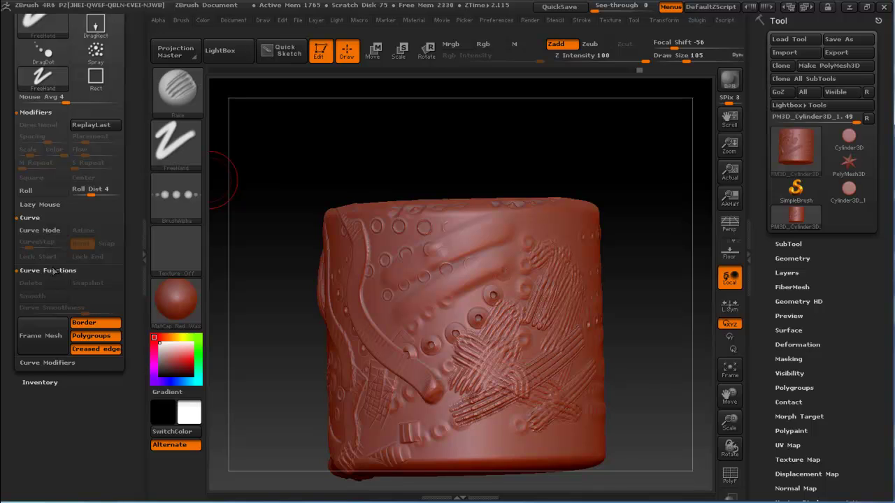
pyautogui.moveTo(124, 171); pyautogui.dragTo(124, 206)
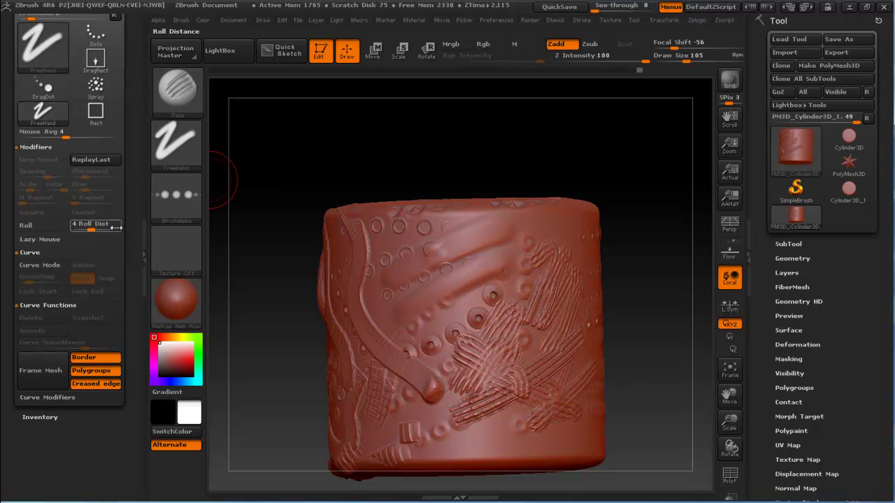
# Turn on LazyMouse with Backtrack set to Line and rake a straight line of grooves
pyautogui.click(58, 239)
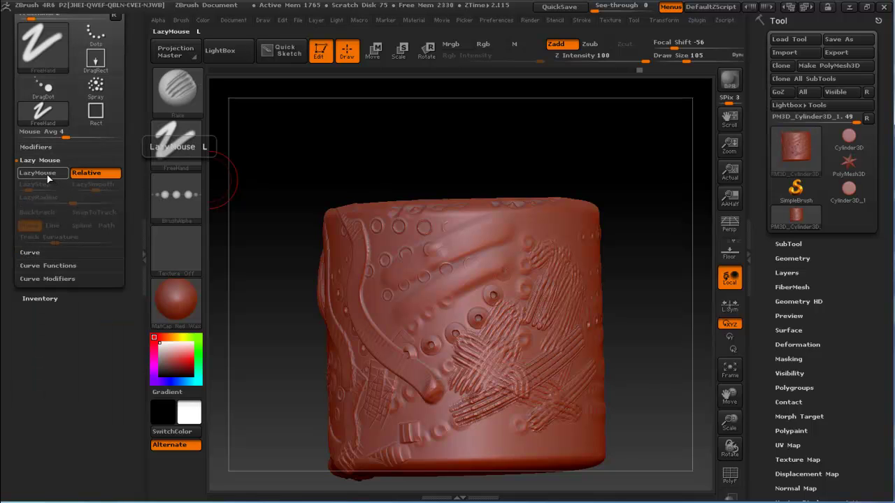
pyautogui.click(38, 173)
pyautogui.click(59, 213)
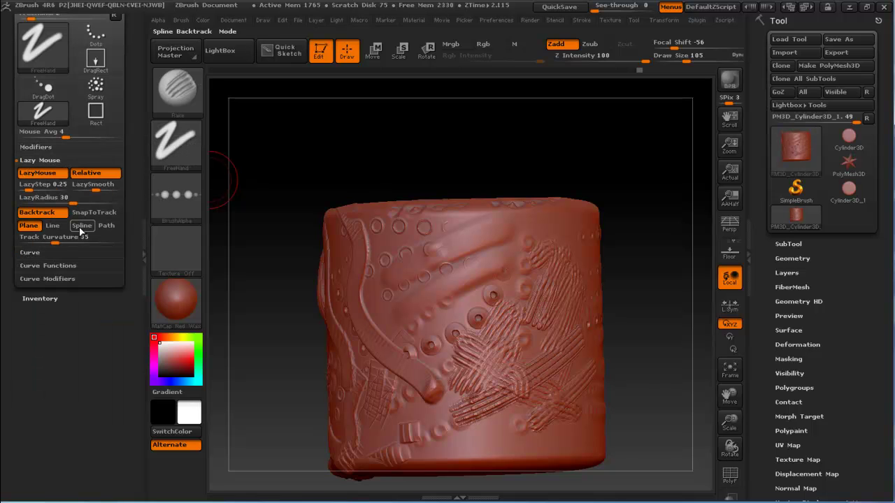
pyautogui.click(53, 226)
pyautogui.moveTo(419, 227); pyautogui.dragTo(530, 240)
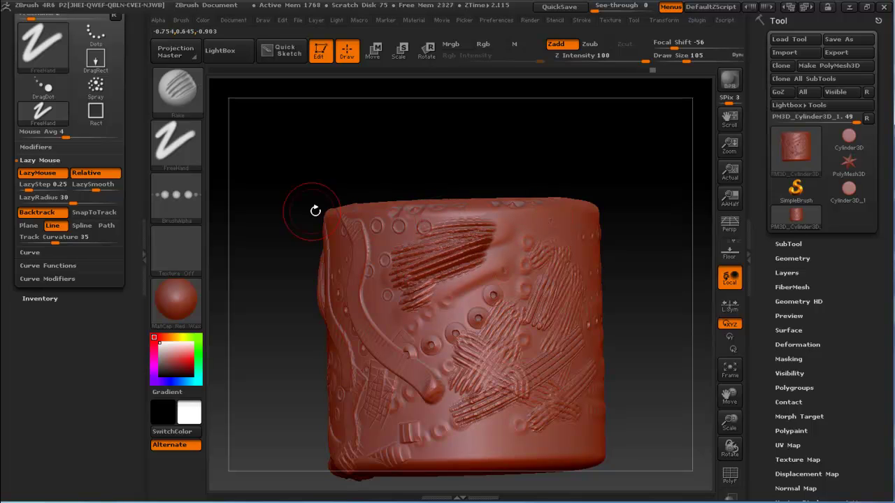
# Turn toward the top face and move the Stroke settings from the tray into a floating menu
pyautogui.moveTo(447, 277); pyautogui.dragTo(446, 254)
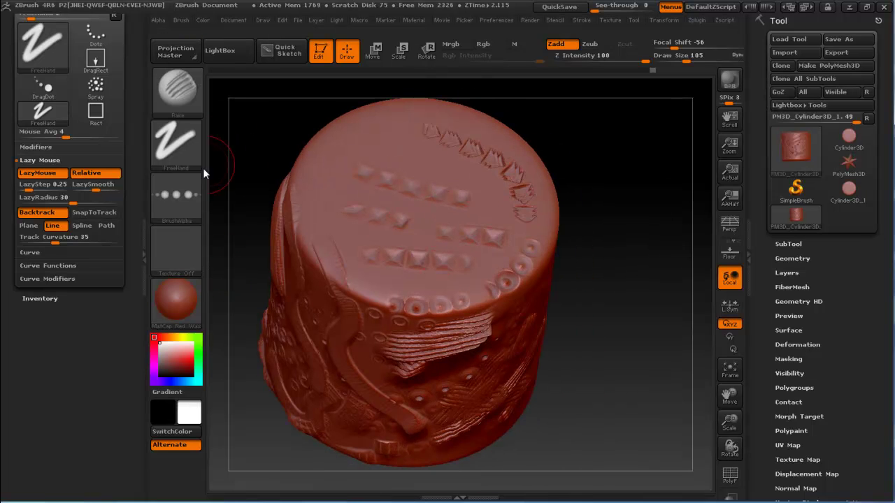
pyautogui.scroll(2, 97, 91)
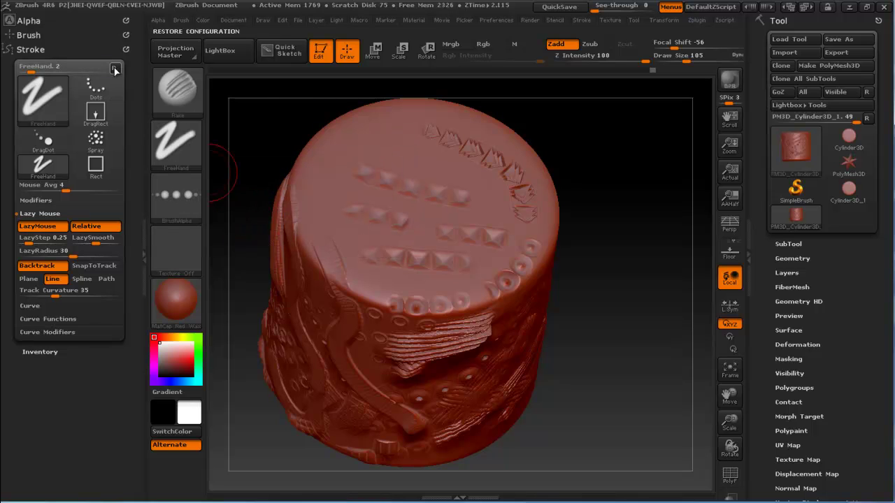
pyautogui.click(30, 49)
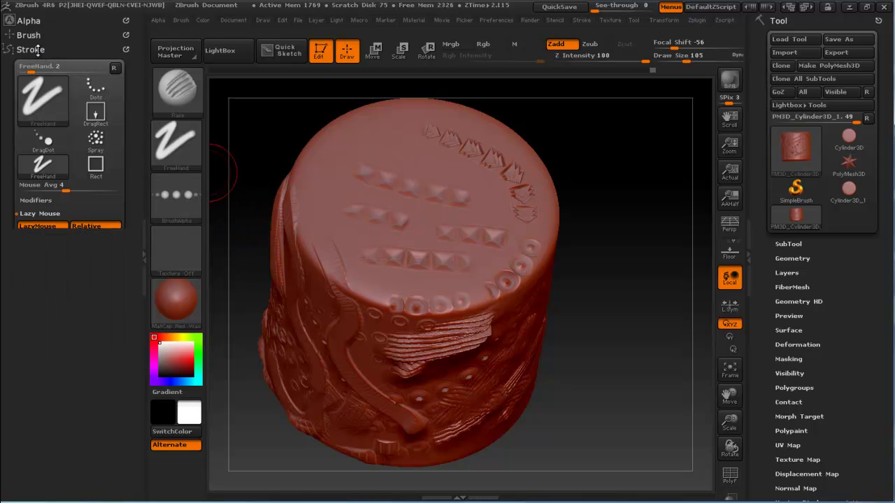
pyautogui.moveTo(490, 151)
pyautogui.mouseDown()
pyautogui.moveTo(495, 178)
pyautogui.moveTo(539, 164)
pyautogui.mouseUp()
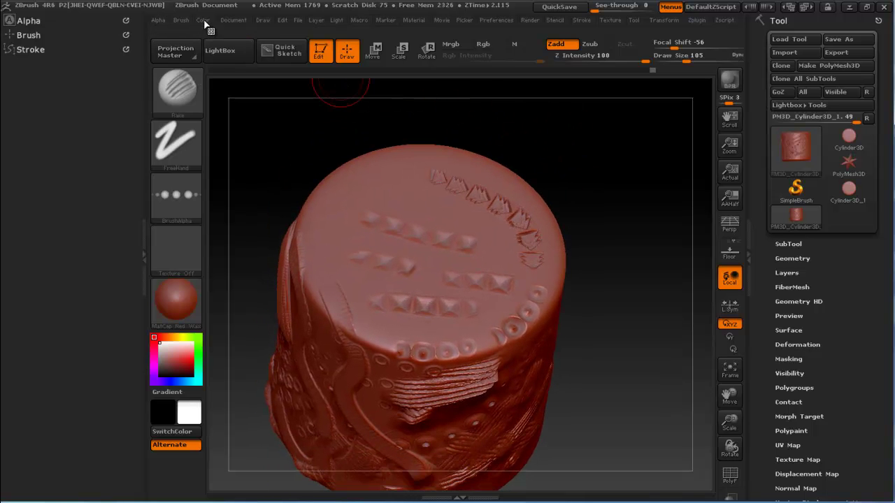
pyautogui.click(581, 21)
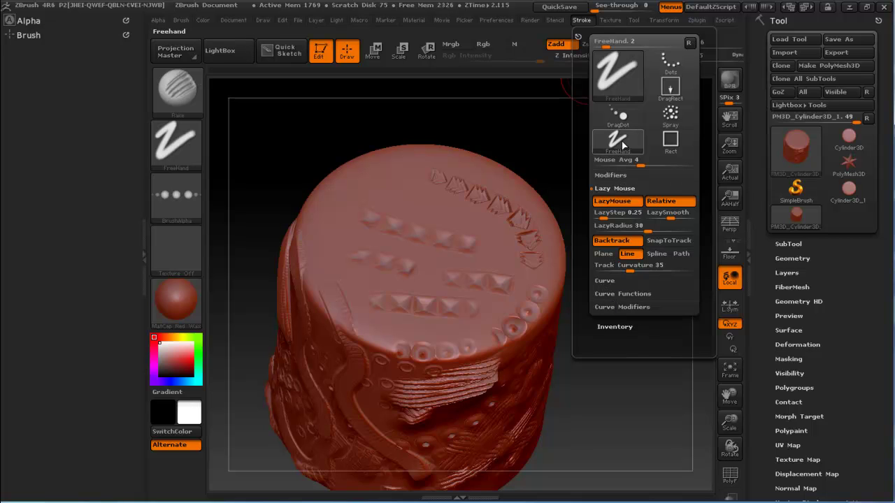
pyautogui.moveTo(560, 105); pyautogui.dragTo(584, 135)
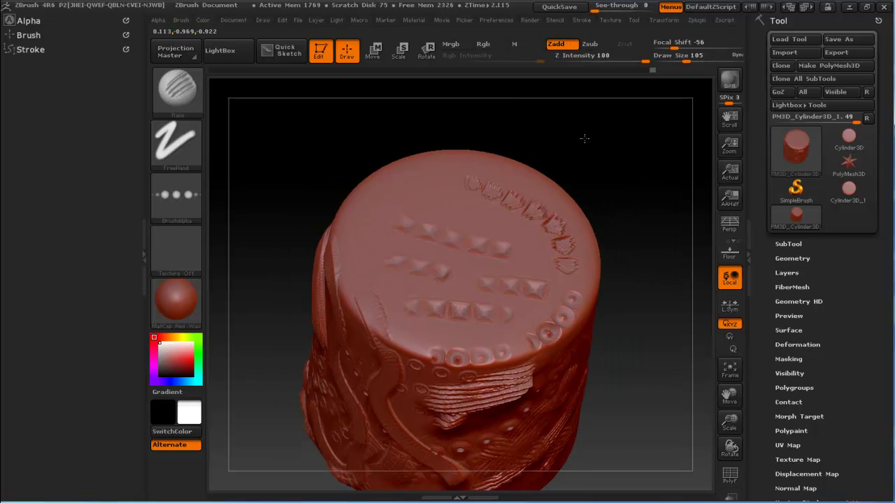
# Show the Picker Orientation options and rake horizontal grooves across the cylinder's top cap
pyautogui.click(465, 21)
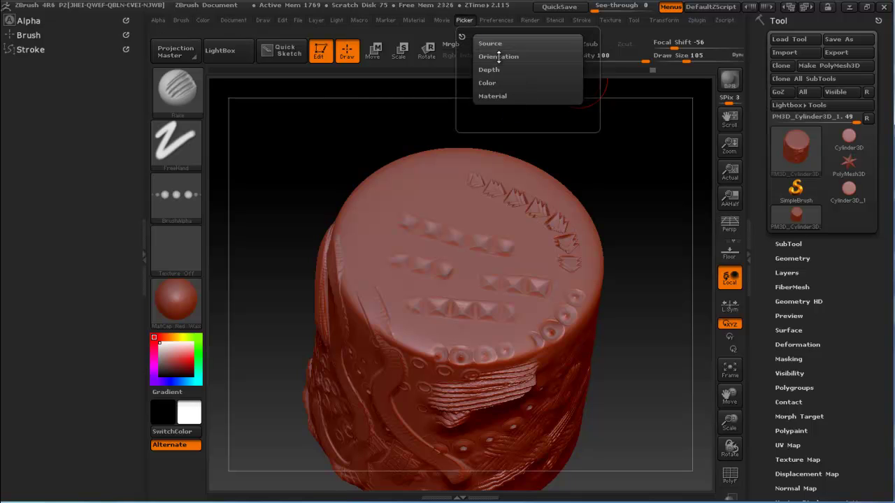
pyautogui.click(499, 57)
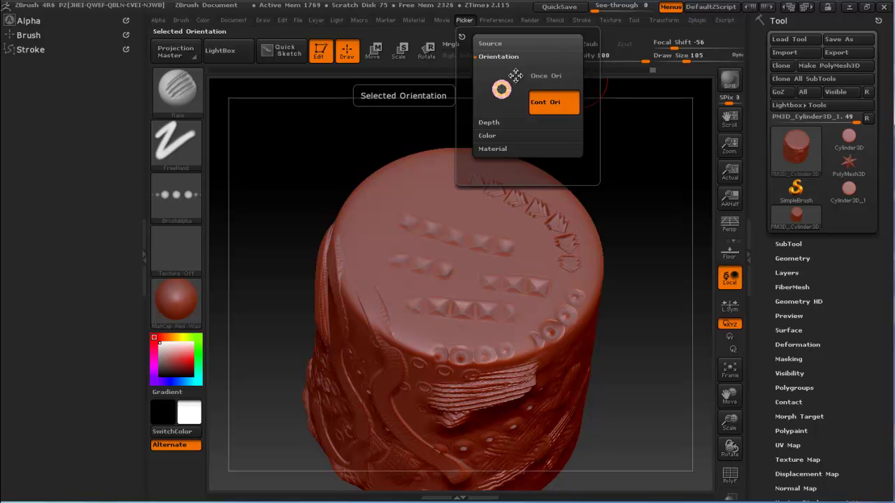
pyautogui.moveTo(375, 207); pyautogui.dragTo(371, 246)
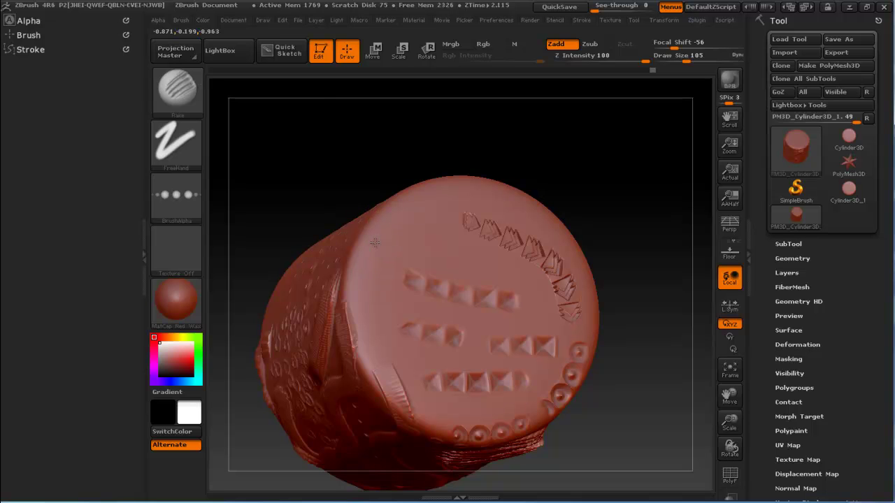
pyautogui.moveTo(396, 243); pyautogui.dragTo(459, 243)
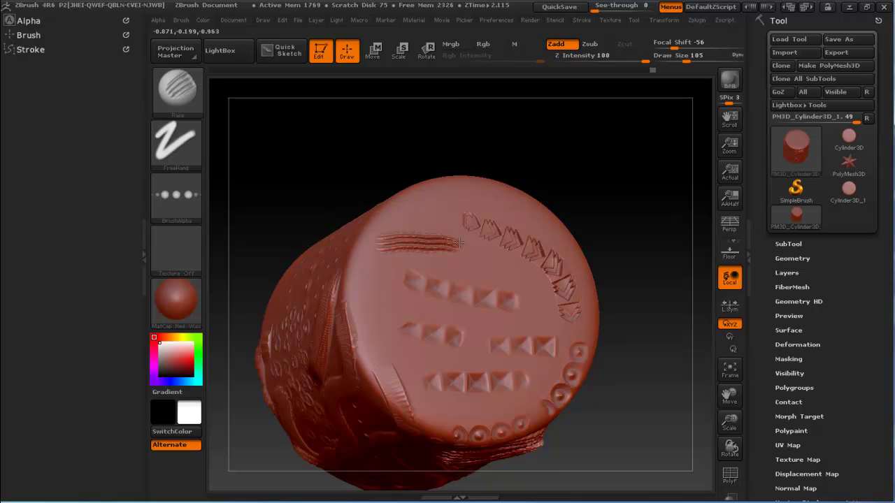
pyautogui.moveTo(442, 164)
pyautogui.mouseDown()
pyautogui.moveTo(454, 264)
pyautogui.moveTo(419, 239)
pyautogui.moveTo(418, 251)
pyautogui.mouseUp()
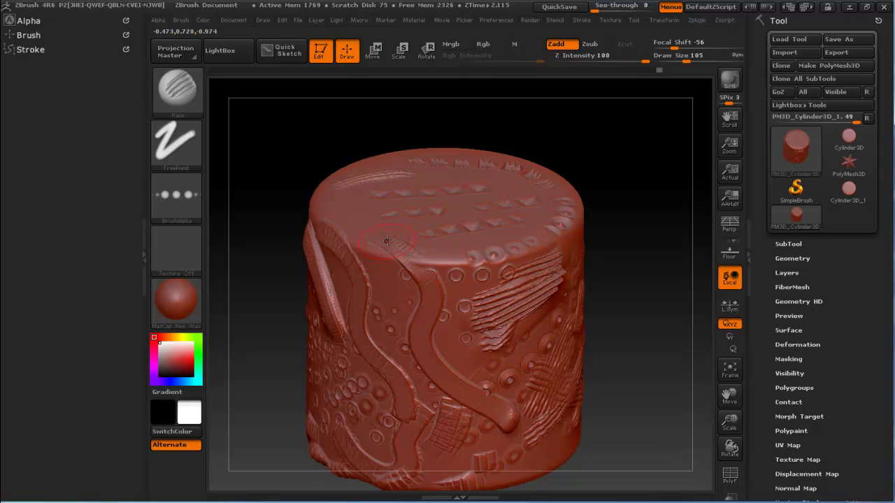
# Choose ClayBuildup from the brush library and turn the cylinder's top toward the view
pyautogui.click(178, 93)
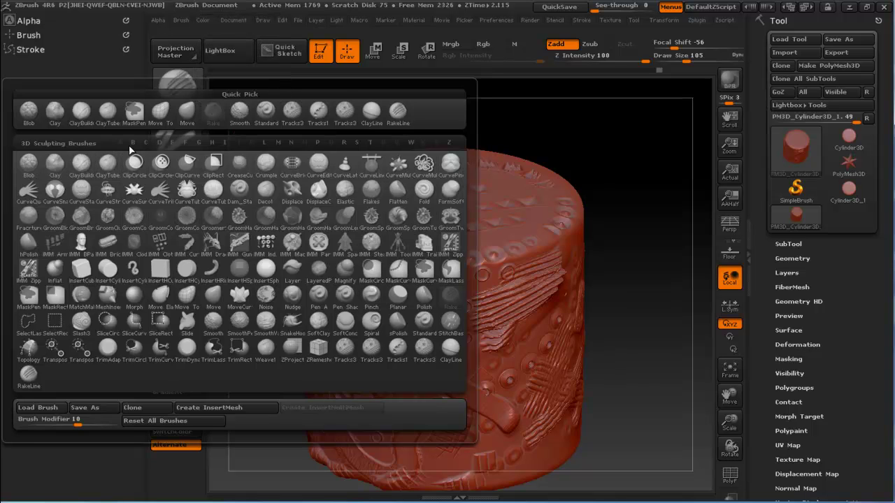
pyautogui.click(77, 166)
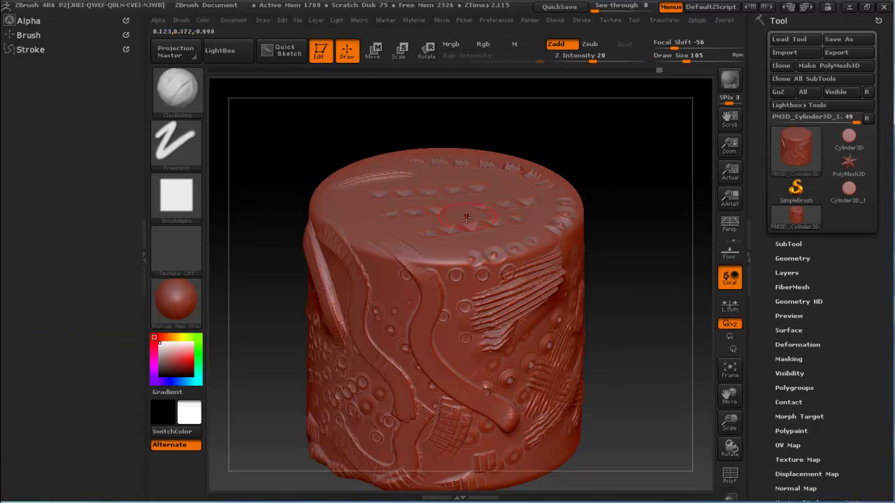
pyautogui.moveTo(481, 112); pyautogui.dragTo(481, 190)
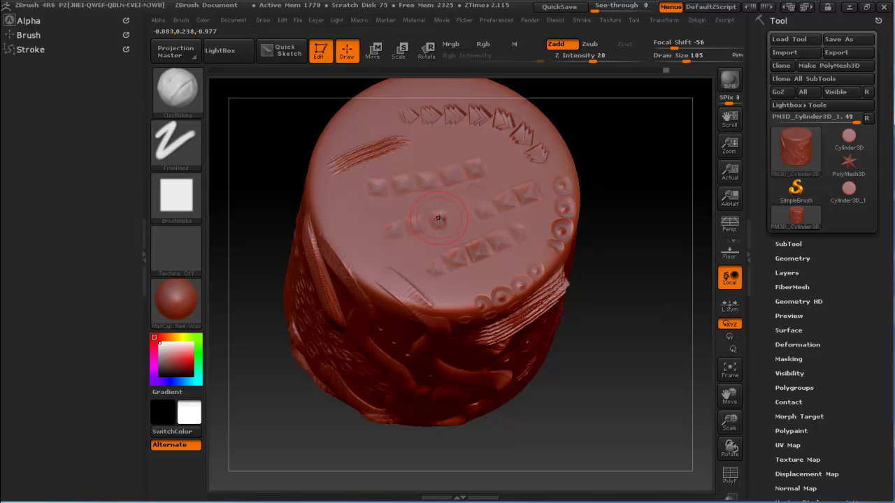
# Reselect ClayBuildup at Z Intensity 20 and expand its Stroke settings with Lazy Mouse options
pyautogui.press('b')
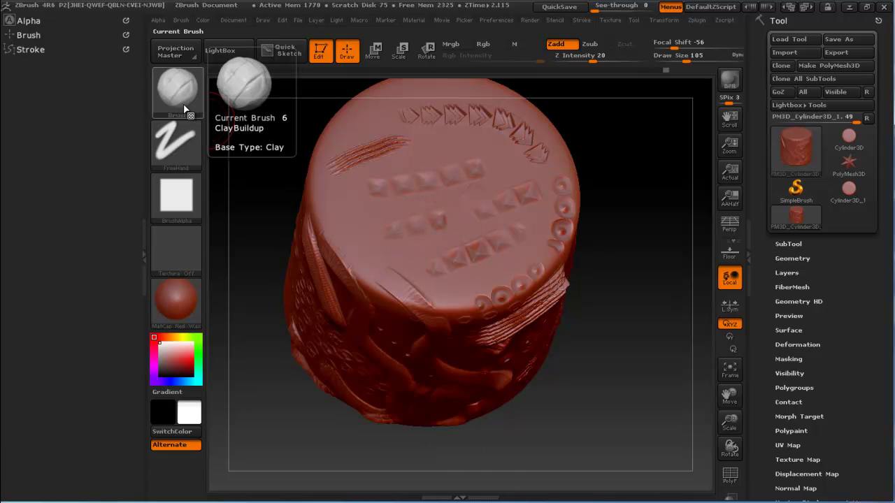
pyautogui.press('b')
pyautogui.click(178, 126)
pyautogui.press('b')
pyautogui.click(217, 162)
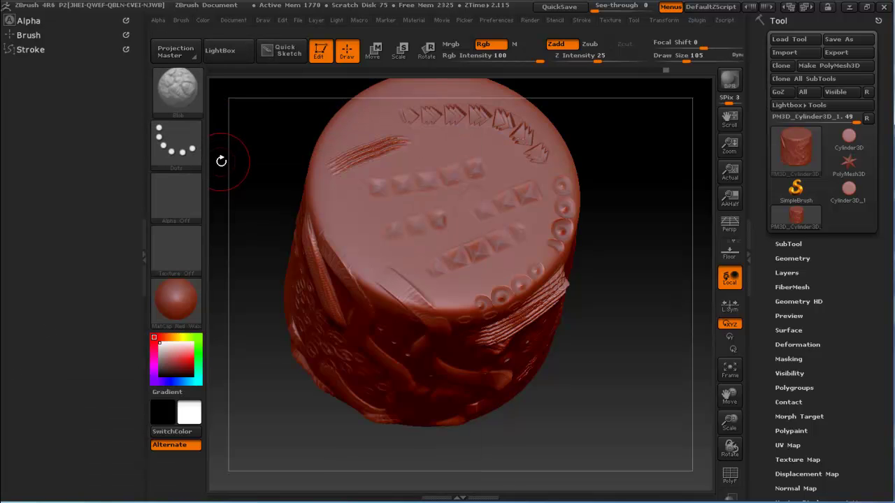
pyautogui.press('b')
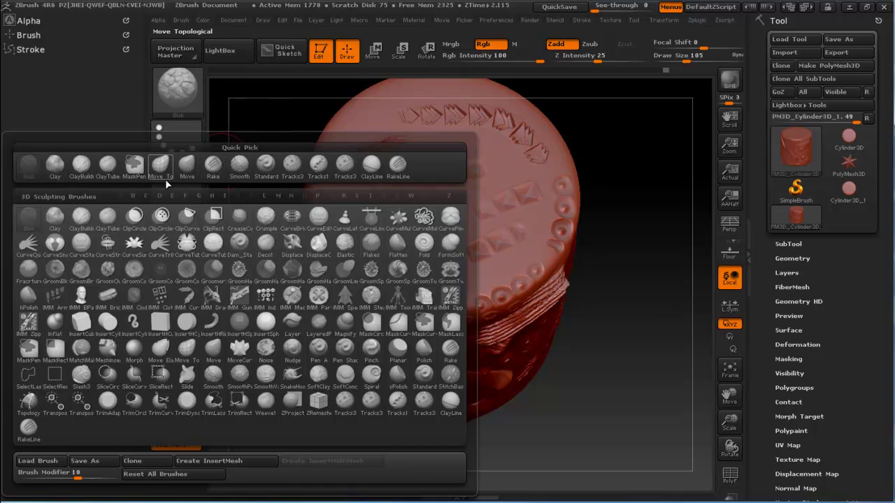
pyautogui.click(82, 220)
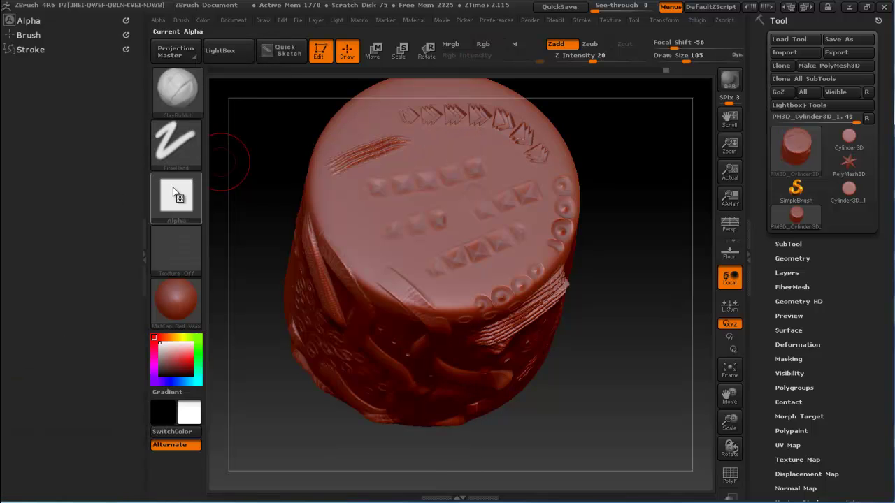
pyautogui.click(29, 50)
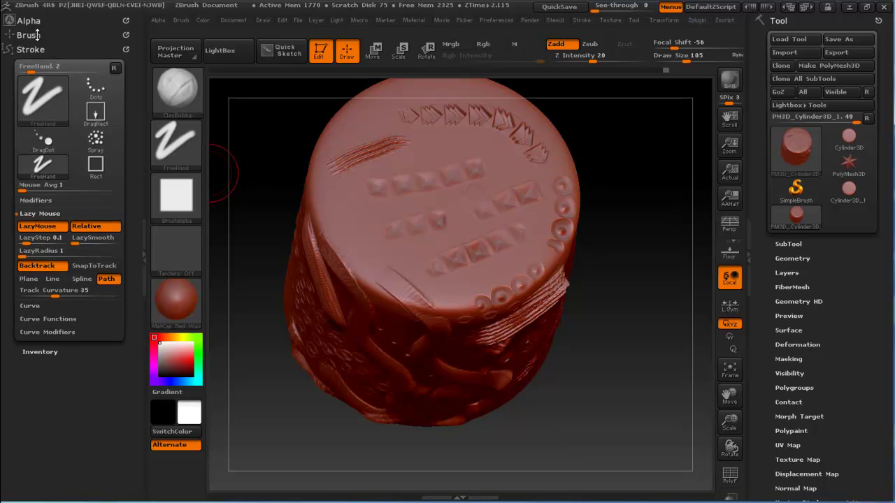
# Review the Brush palette's Modifiers, Surface noise and Samples sections
pyautogui.click(37, 35)
pyautogui.moveTo(112, 325); pyautogui.dragTo(113, 207)
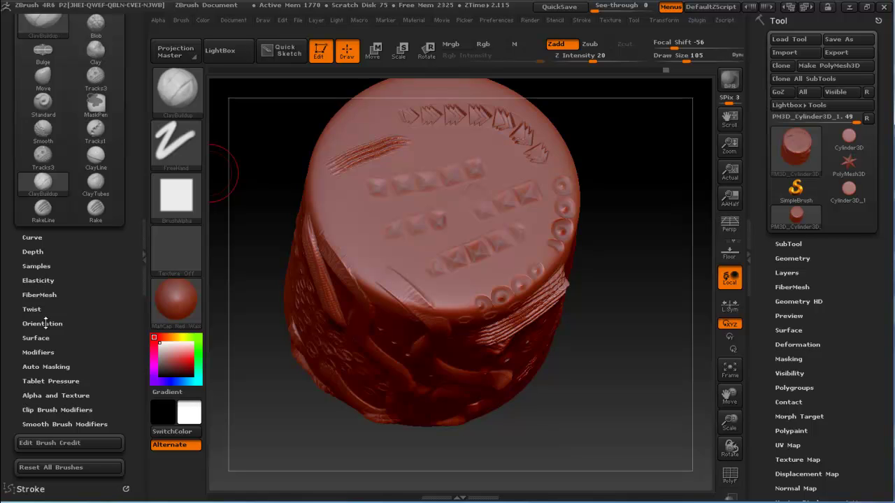
pyautogui.click(49, 352)
pyautogui.moveTo(49, 353); pyautogui.dragTo(49, 260)
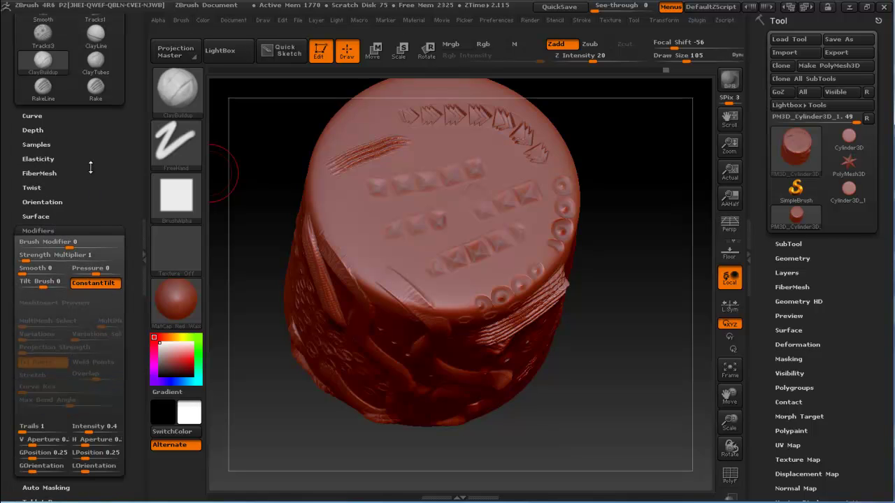
pyautogui.click(40, 280)
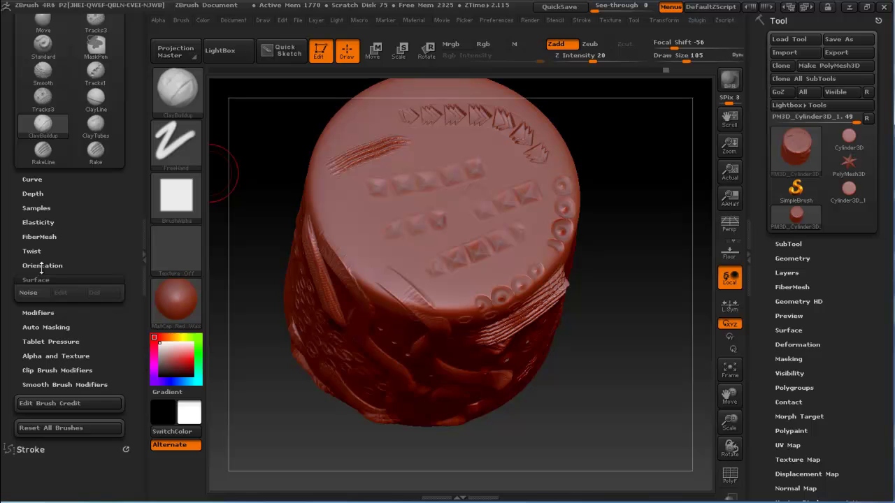
pyautogui.click(34, 208)
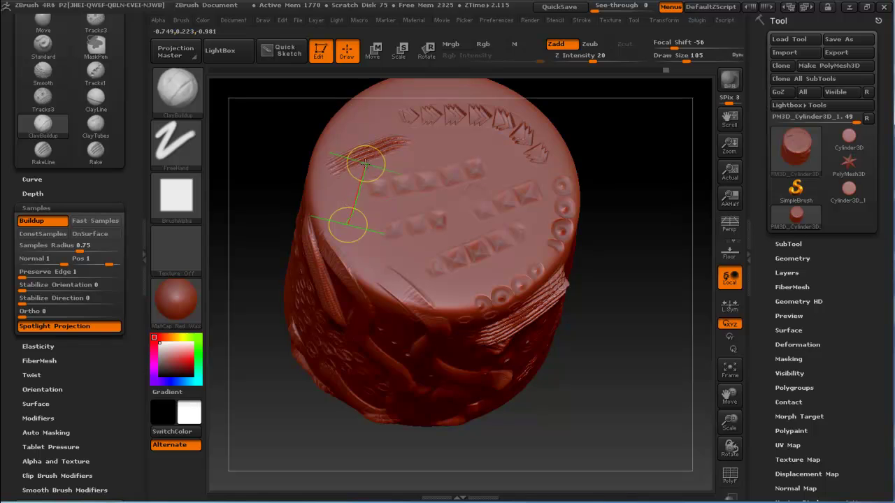
pyautogui.scroll(-5, 136, 265)
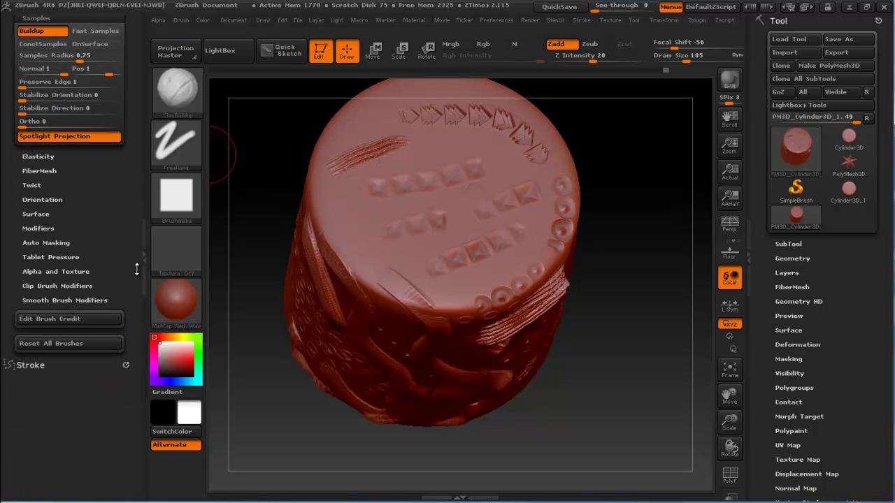
# Turn LazyMouse off and sculpt raised ClayBuildup bars across the cylinder's top face
pyautogui.click(32, 365)
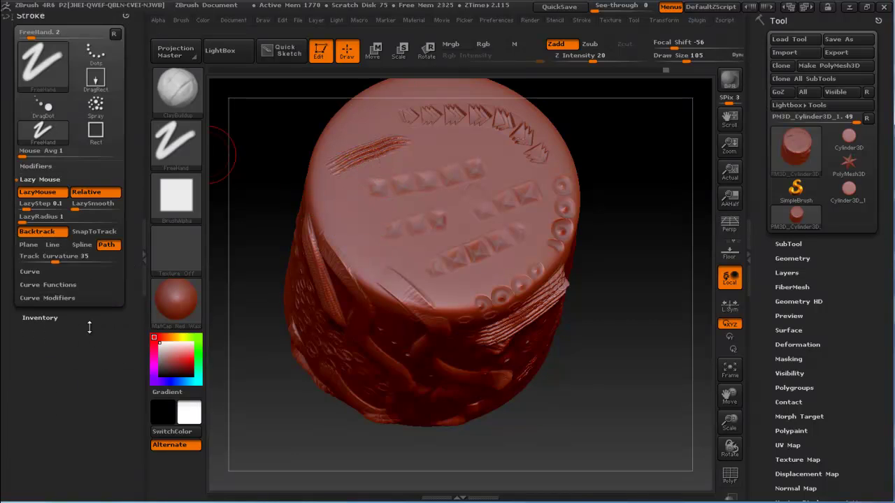
pyautogui.click(40, 193)
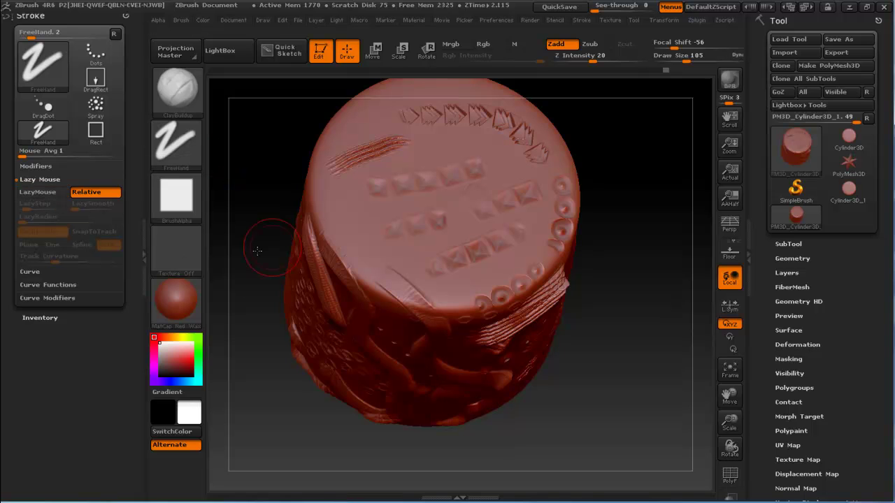
pyautogui.moveTo(335, 199); pyautogui.dragTo(368, 258)
pyautogui.moveTo(348, 219); pyautogui.dragTo(369, 258)
pyautogui.moveTo(335, 201); pyautogui.dragTo(369, 260)
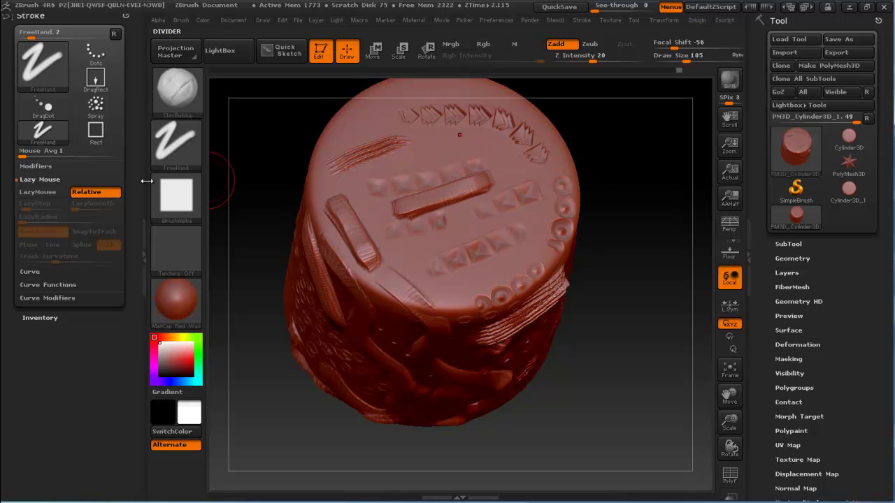
pyautogui.scroll(2, 126, 173)
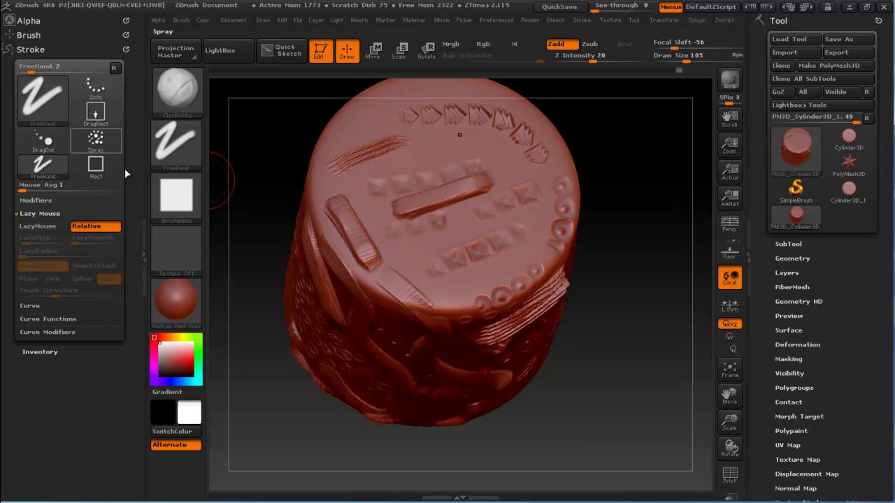
# Add a diagonal ClayBuildup strip across the top face and turn Buildup sampling off
pyautogui.click(31, 50)
pyautogui.click(38, 36)
pyautogui.scroll(-5, 38, 98)
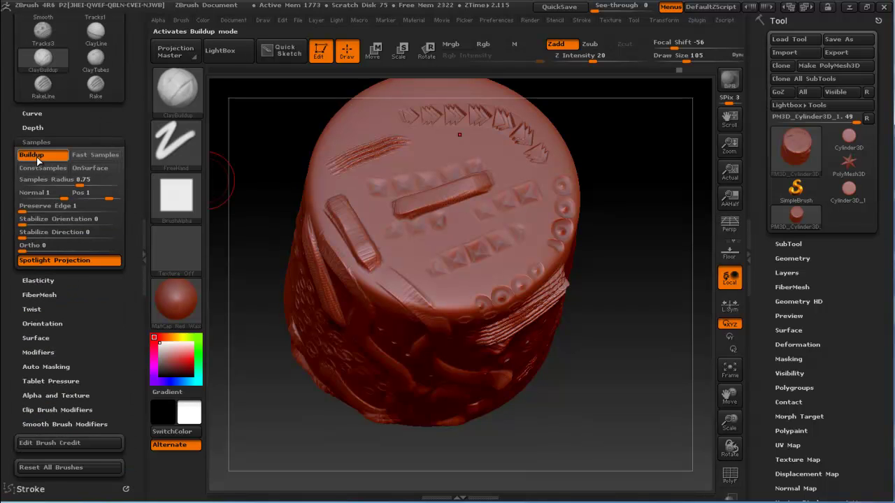
pyautogui.moveTo(387, 168)
pyautogui.mouseDown()
pyautogui.moveTo(384, 280)
pyautogui.moveTo(429, 160)
pyautogui.moveTo(424, 212)
pyautogui.mouseUp()
pyautogui.moveTo(493, 199)
pyautogui.mouseDown()
pyautogui.moveTo(427, 219)
pyautogui.moveTo(476, 199)
pyautogui.mouseUp()
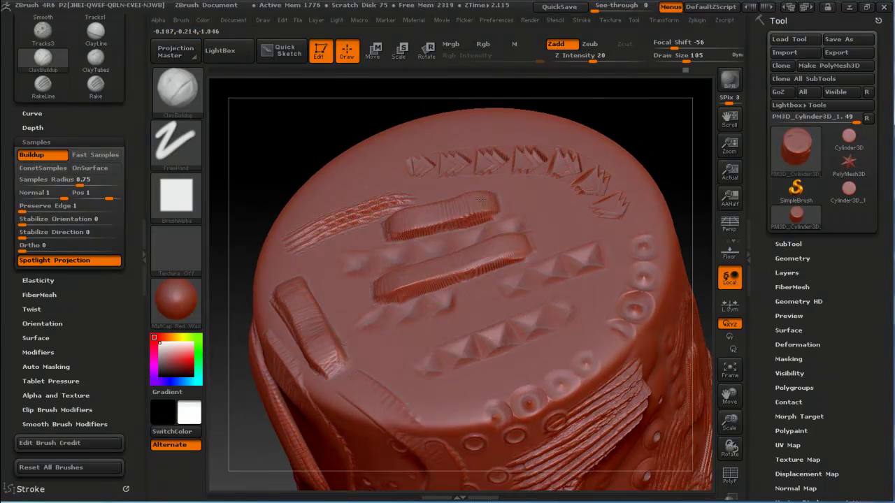
pyautogui.click(31, 155)
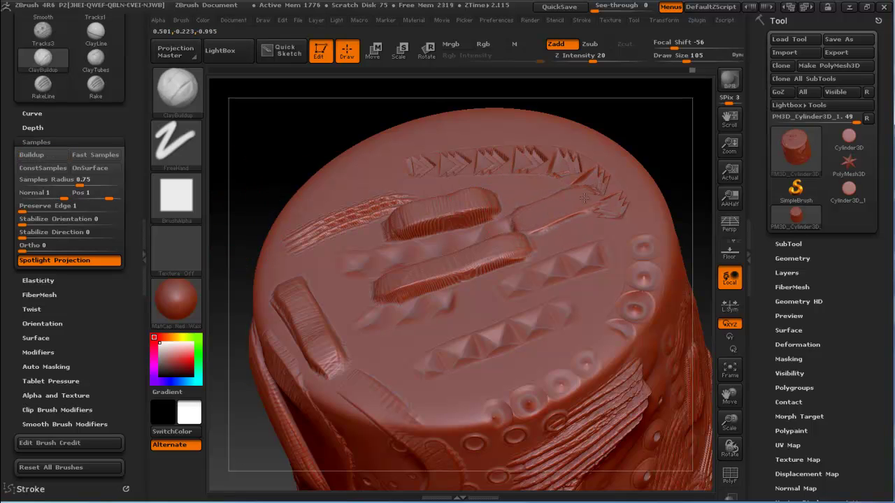
# Rotate the cylinder to inspect its top face and upper-left side
pyautogui.moveTo(526, 219); pyautogui.dragTo(558, 193)
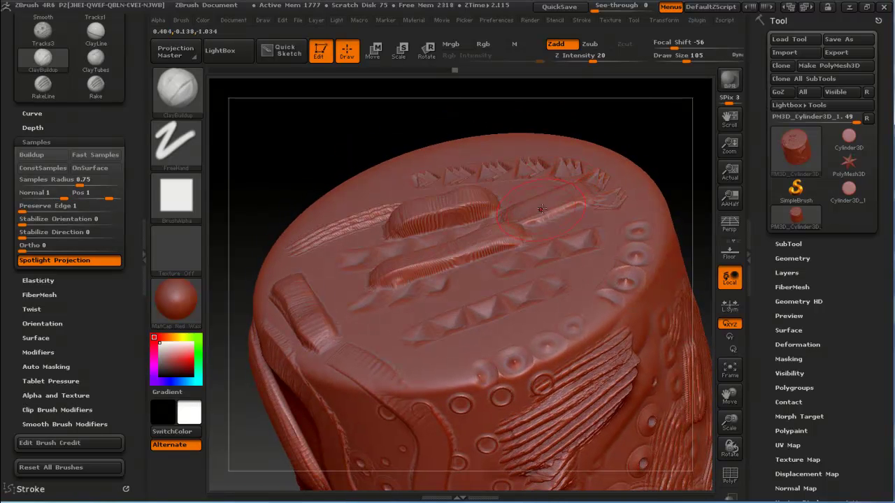
pyautogui.moveTo(541, 209); pyautogui.dragTo(537, 198)
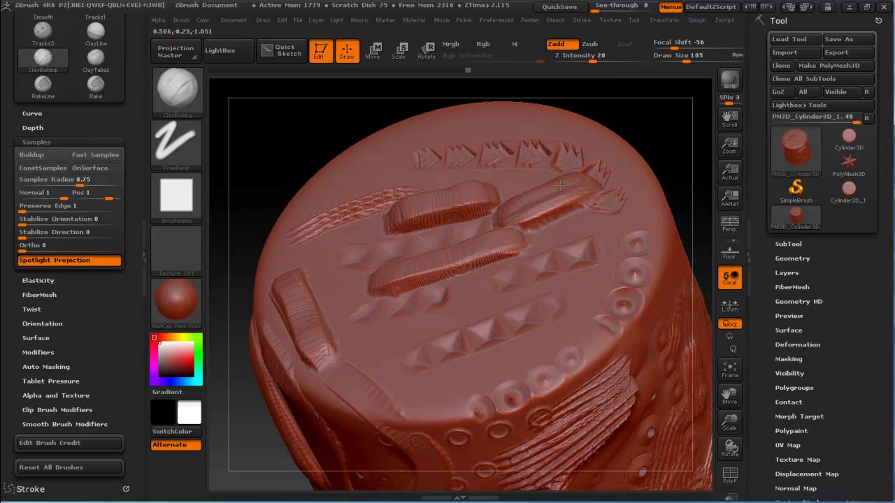
pyautogui.moveTo(531, 210)
pyautogui.mouseDown()
pyautogui.moveTo(551, 217)
pyautogui.moveTo(515, 210)
pyautogui.mouseUp()
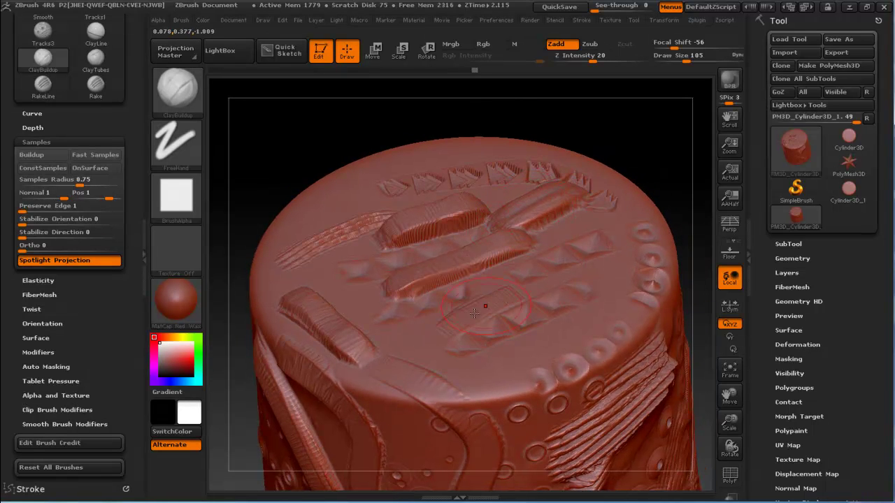
pyautogui.moveTo(509, 209); pyautogui.dragTo(475, 314)
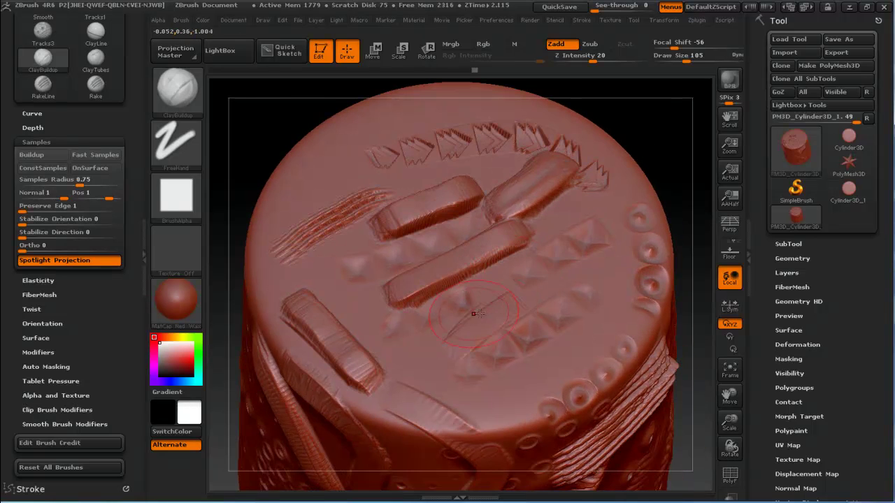
pyautogui.moveTo(503, 297)
pyautogui.mouseDown()
pyautogui.moveTo(414, 229)
pyautogui.moveTo(461, 260)
pyautogui.moveTo(464, 281)
pyautogui.moveTo(497, 288)
pyautogui.moveTo(457, 280)
pyautogui.moveTo(348, 316)
pyautogui.moveTo(566, 259)
pyautogui.moveTo(438, 282)
pyautogui.moveTo(449, 267)
pyautogui.mouseUp()
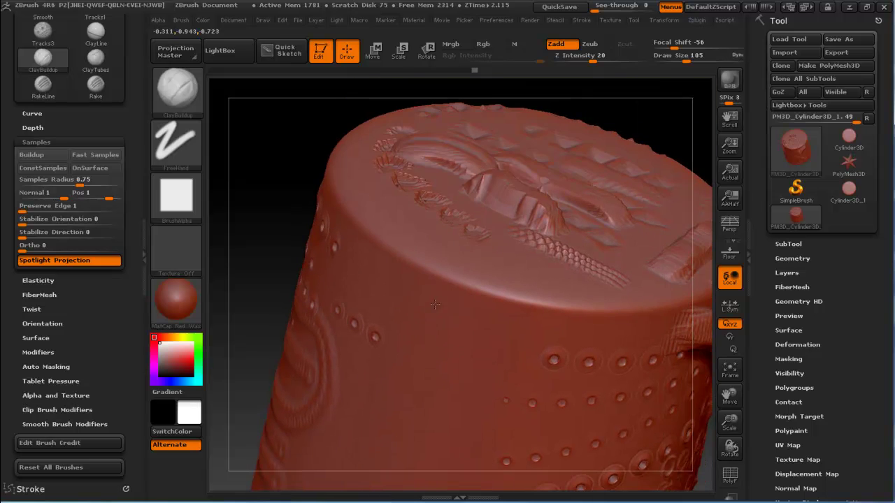
# Collapse Samples and load FracrtureB.ZBP from the LightBox brush library
pyautogui.click(221, 53)
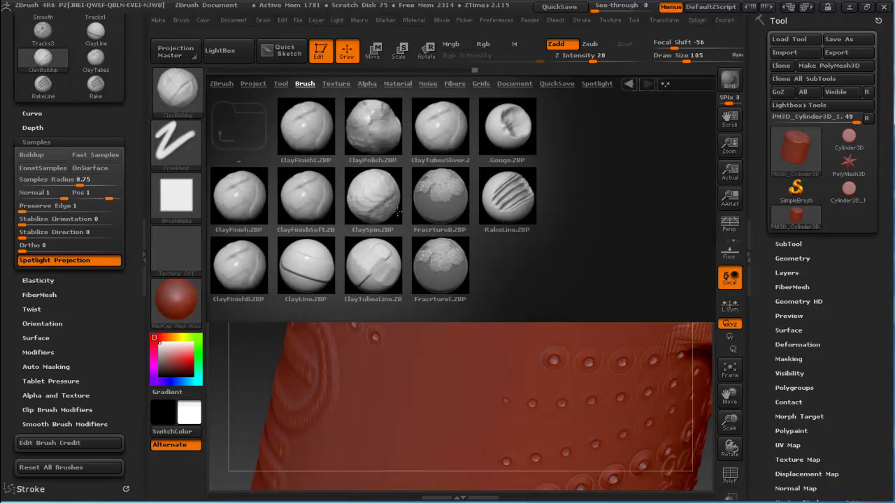
pyautogui.click(73, 141)
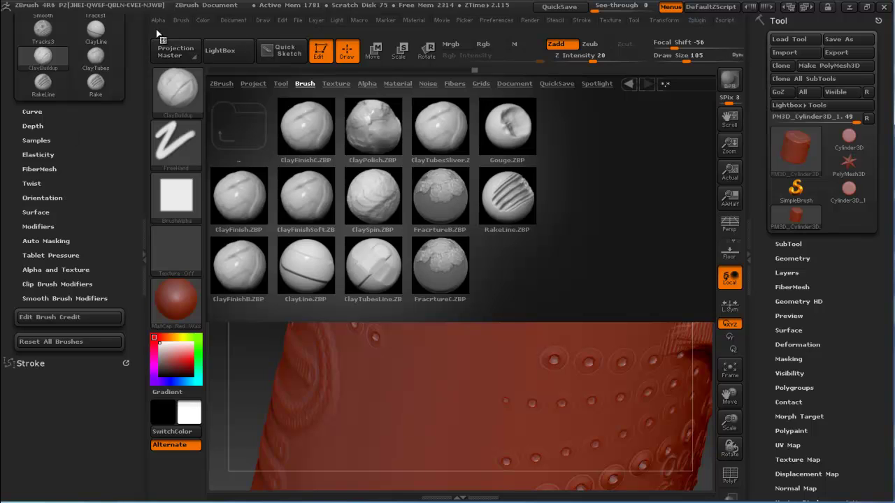
pyautogui.moveTo(93, 138); pyautogui.dragTo(97, 207)
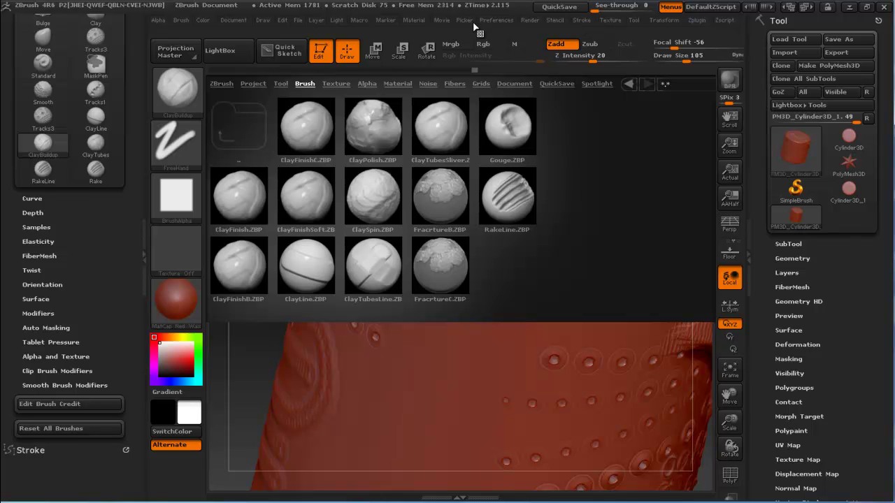
pyautogui.click(439, 200)
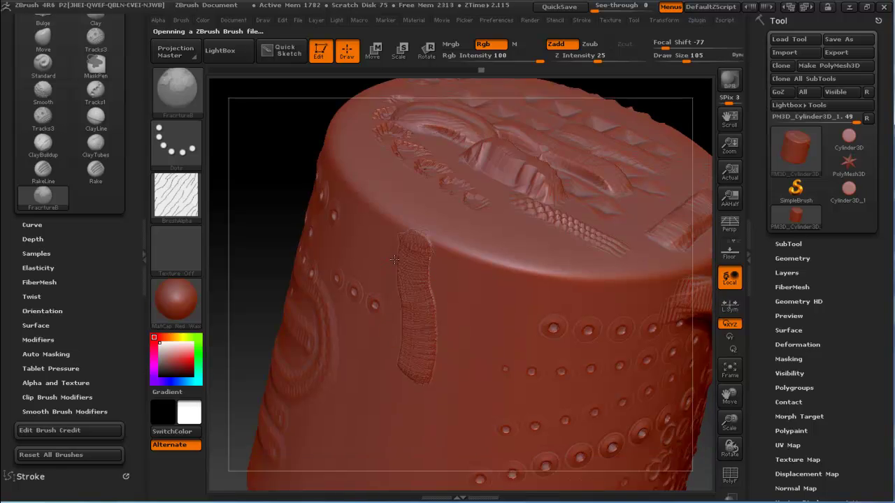
# Sculpt overlapping FracrtureB strips, including a C-shaped curve, twisting into a knot on the cylinder side
pyautogui.moveTo(418, 384); pyautogui.dragTo(480, 272)
pyautogui.moveTo(489, 175); pyautogui.dragTo(483, 279)
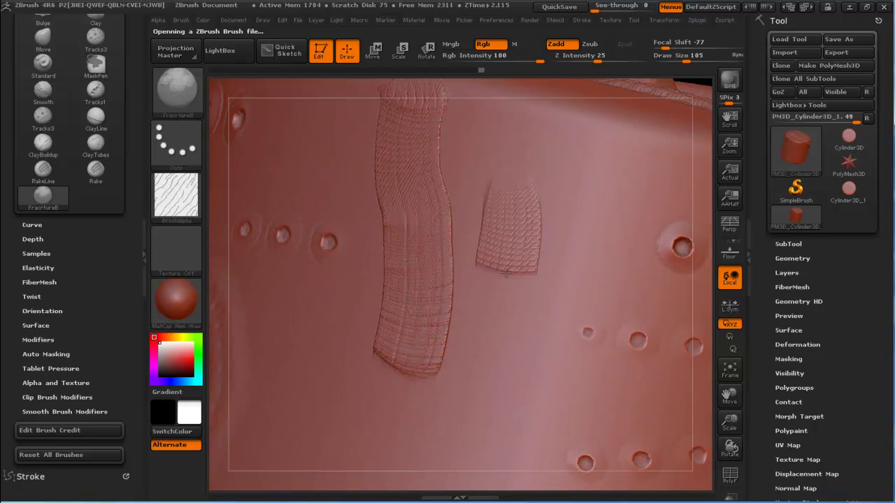
pyautogui.moveTo(450, 200); pyautogui.dragTo(320, 250)
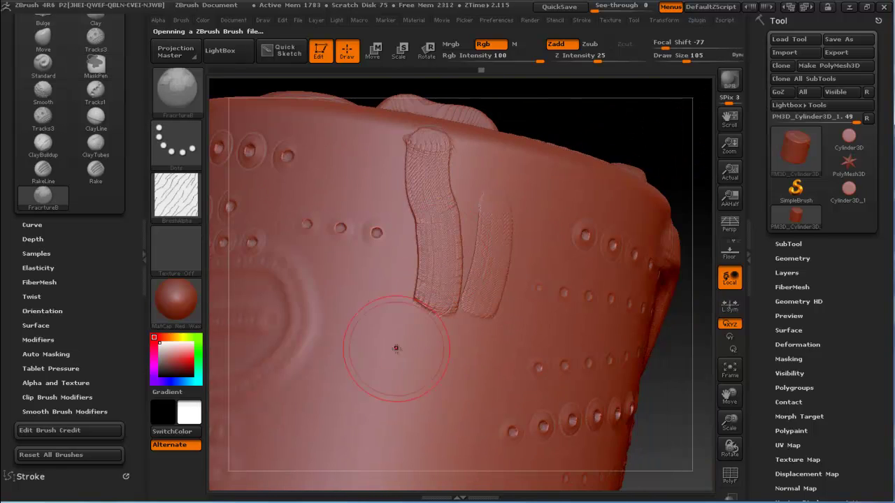
pyautogui.moveTo(383, 290)
pyautogui.mouseDown()
pyautogui.moveTo(364, 398)
pyautogui.moveTo(392, 472)
pyautogui.mouseUp()
pyautogui.moveTo(399, 399); pyautogui.dragTo(448, 342)
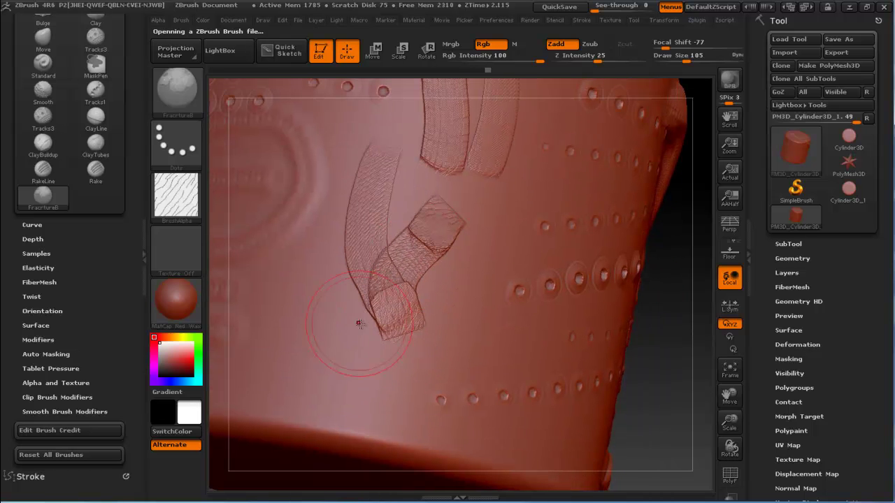
pyautogui.moveTo(318, 312); pyautogui.dragTo(464, 308)
pyautogui.moveTo(498, 231)
pyautogui.mouseDown()
pyautogui.moveTo(437, 255)
pyautogui.moveTo(445, 223)
pyautogui.mouseUp()
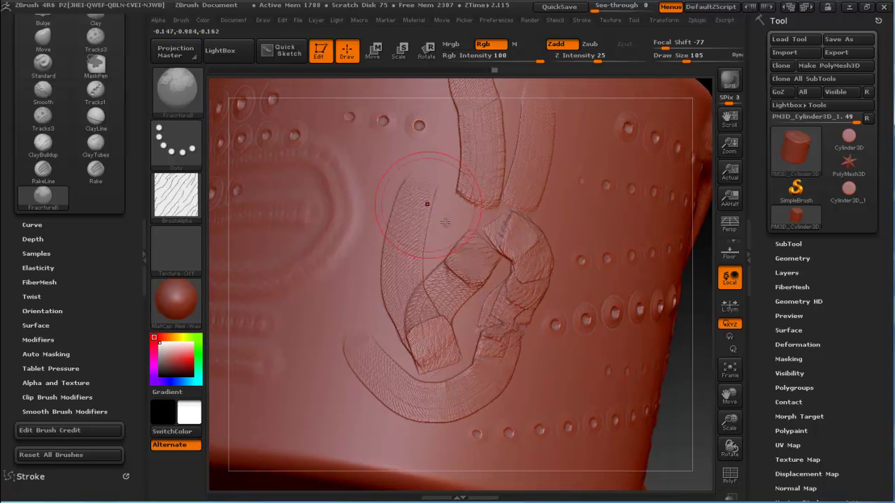
# Switch back to ClayBuildup and zoom in on the rectangular patch near the lower edge
pyautogui.click(177, 91)
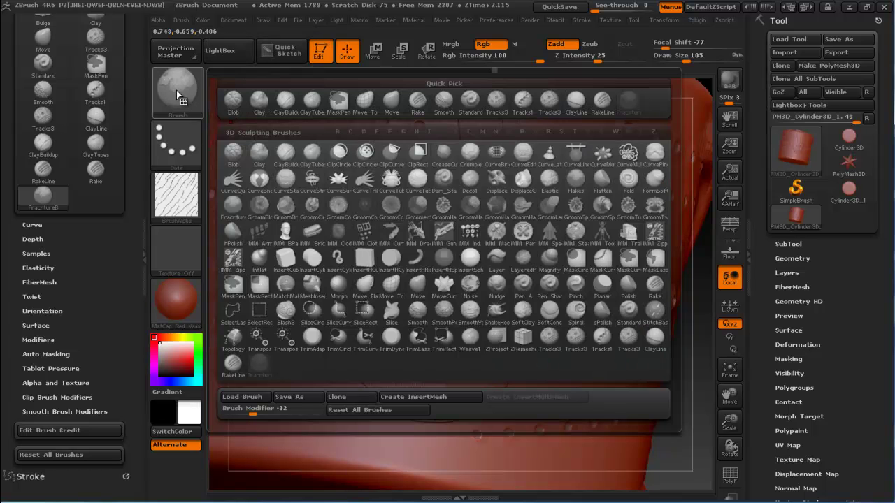
pyautogui.click(284, 150)
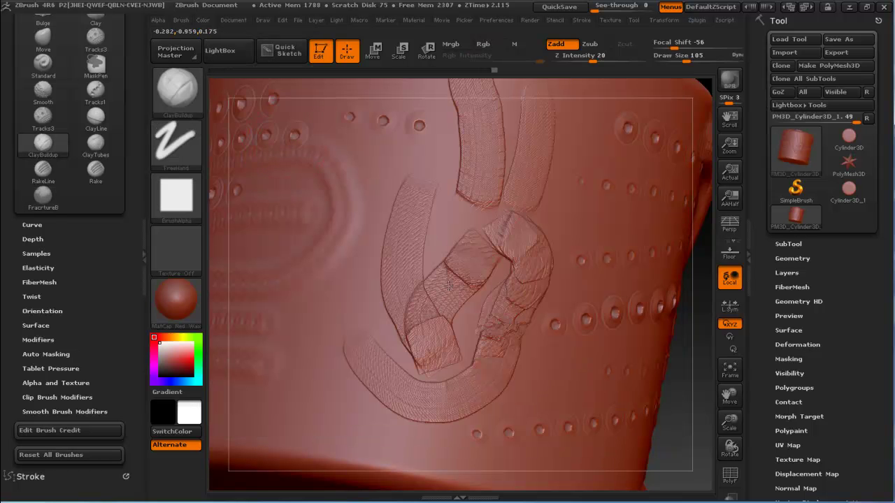
pyautogui.moveTo(449, 285); pyautogui.dragTo(360, 314)
pyautogui.moveTo(423, 340)
pyautogui.keyDown('alt'); pyautogui.mouseDown()
pyautogui.moveTo(459, 270)
pyautogui.moveTo(473, 294)
pyautogui.mouseUp(); pyautogui.keyUp('alt')
# Show the PolyF wireframe and use Del Lower and Del Higher in Tool > Geometry
pyautogui.press('shift')
pyautogui.hotkey('shift', 'f')
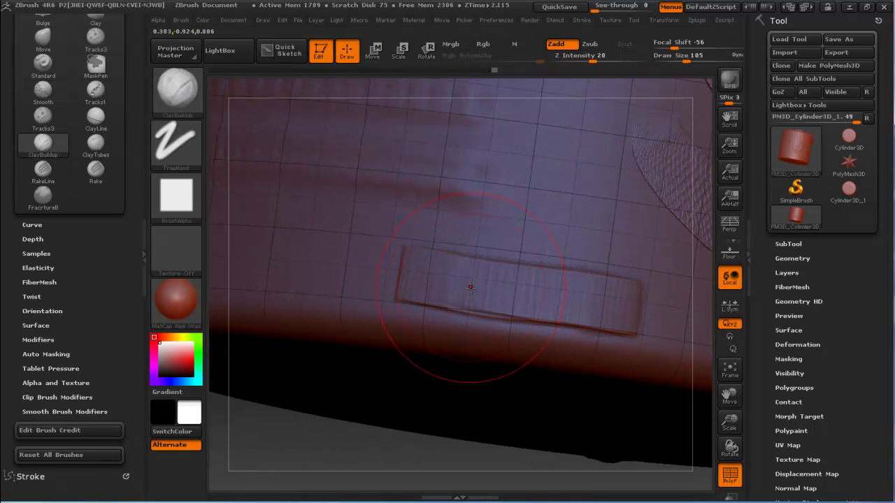
pyautogui.click(805, 257)
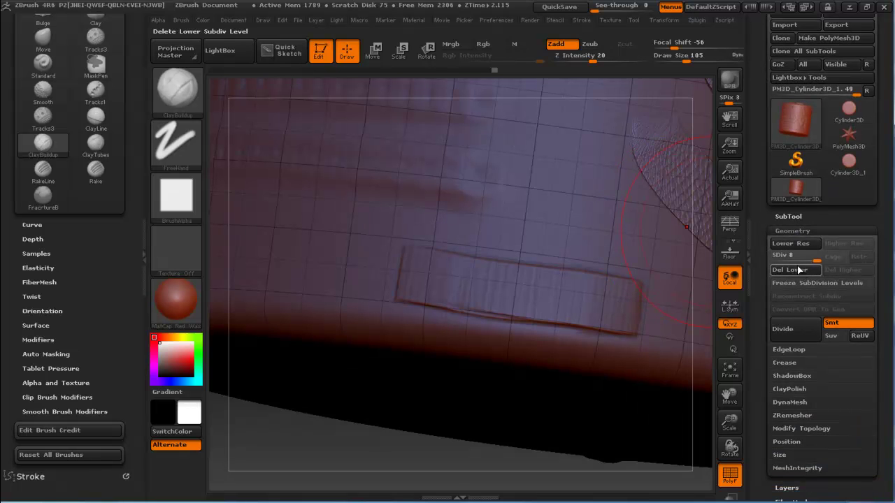
pyautogui.click(800, 270)
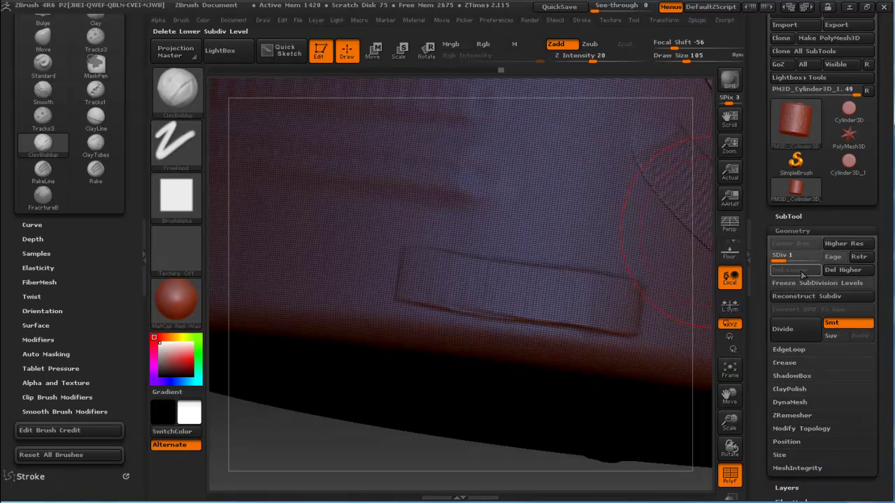
pyautogui.click(842, 270)
pyautogui.moveTo(405, 309)
pyautogui.keyDown('ctrl'); pyautogui.mouseDown(button='right')
pyautogui.moveTo(473, 279)
pyautogui.moveTo(542, 284)
pyautogui.mouseUp(button='right'); pyautogui.keyUp('ctrl')
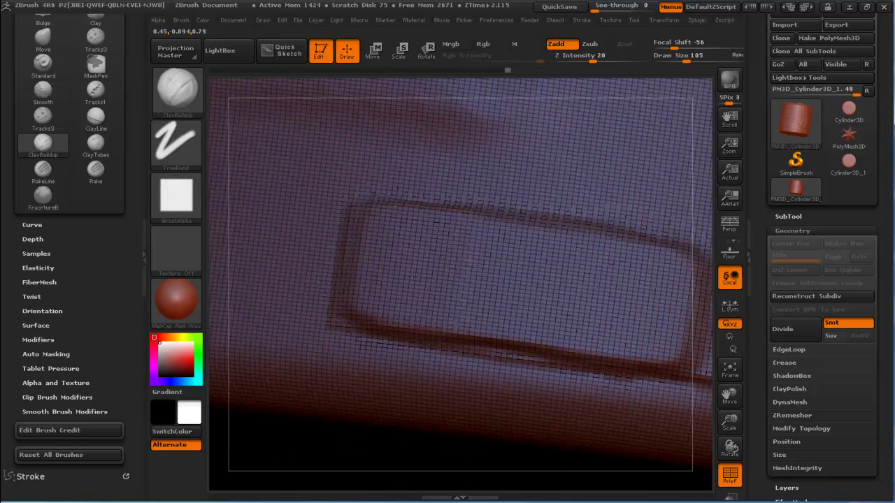
pyautogui.moveTo(489, 278)
pyautogui.mouseDown(button='right')
pyautogui.moveTo(511, 270)
pyautogui.moveTo(448, 280)
pyautogui.mouseUp(button='right')
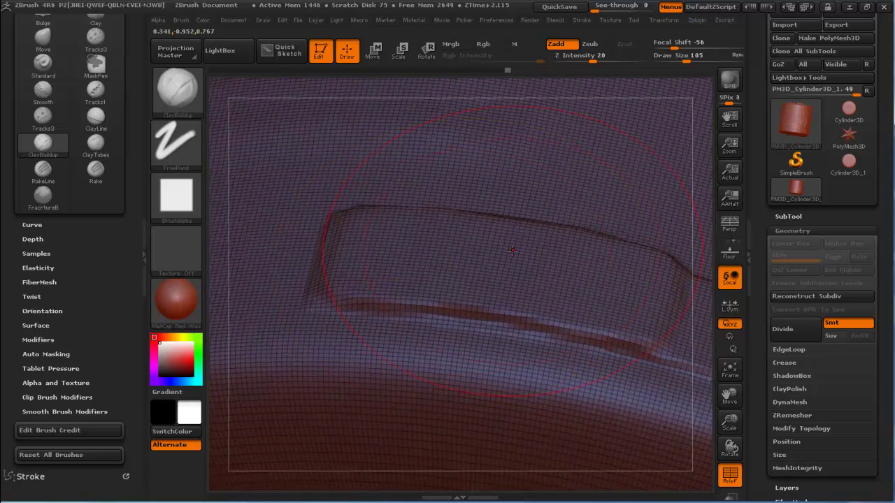
# Switch to the Standard brush with Alpha Off and rework the raised shapes on the panel
pyautogui.press('b')
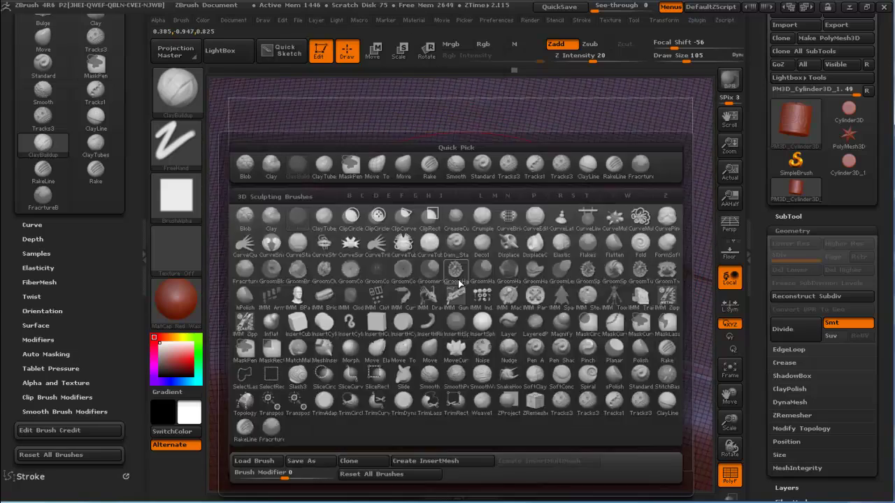
pyautogui.press('s')
pyautogui.press('t')
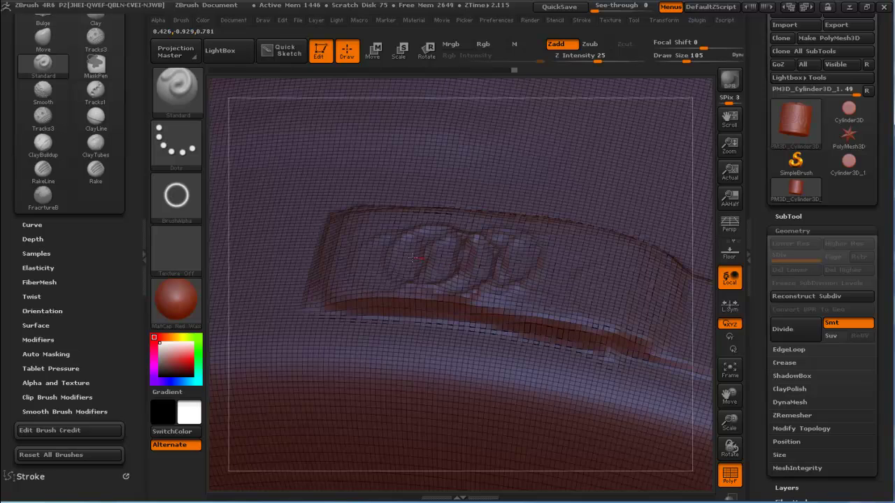
pyautogui.click(176, 196)
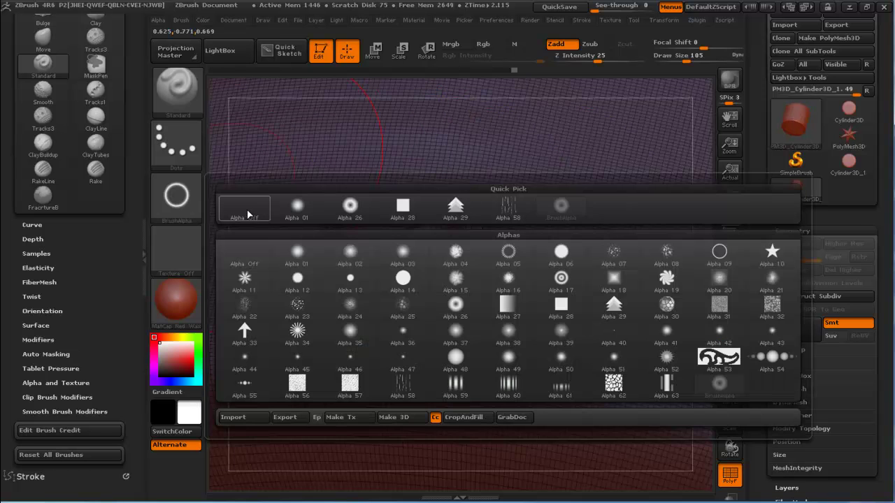
pyautogui.click(238, 207)
pyautogui.moveTo(535, 271)
pyautogui.keyDown('shift'); pyautogui.mouseDown()
pyautogui.moveTo(350, 266)
pyautogui.moveTo(440, 199)
pyautogui.moveTo(490, 195)
pyautogui.moveTo(554, 258)
pyautogui.moveTo(420, 194)
pyautogui.moveTo(587, 203)
pyautogui.moveTo(532, 190)
pyautogui.moveTo(400, 215)
pyautogui.moveTo(546, 183)
pyautogui.moveTo(364, 192)
pyautogui.moveTo(465, 216)
pyautogui.moveTo(410, 242)
pyautogui.mouseUp(); pyautogui.keyUp('shift')
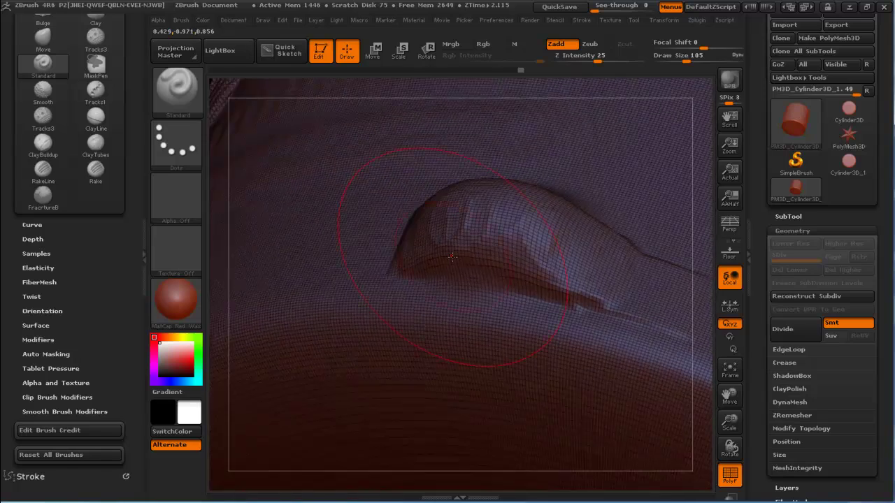
# Give the brush the square Alpha 28 and orbit to view the raised panel head-on
pyautogui.click(177, 198)
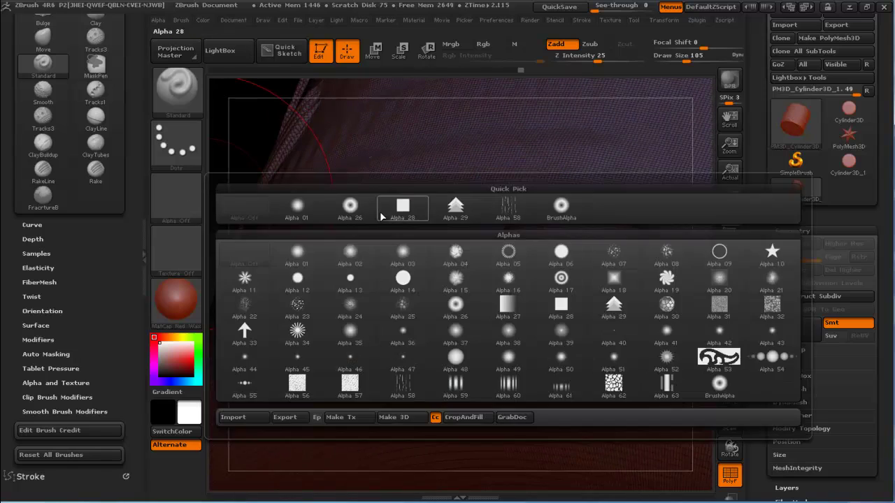
pyautogui.click(381, 213)
pyautogui.moveTo(344, 244); pyautogui.dragTo(423, 273)
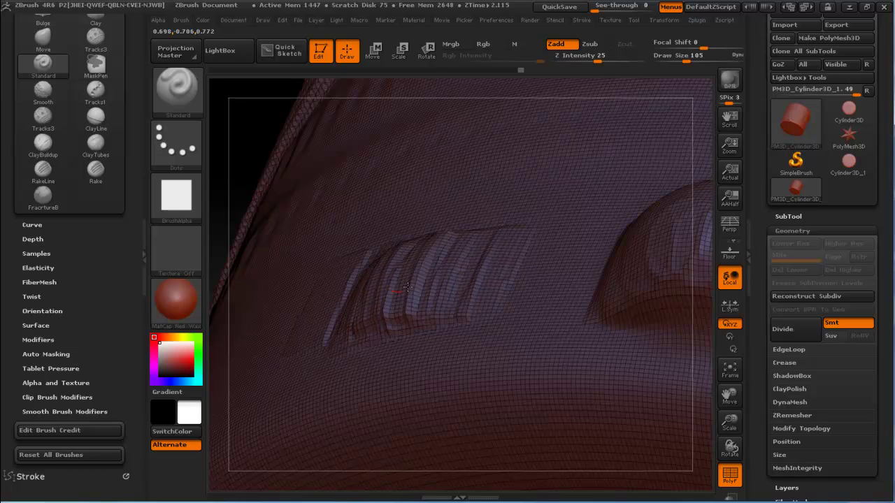
pyautogui.moveTo(404, 287)
pyautogui.mouseDown()
pyautogui.moveTo(459, 244)
pyautogui.moveTo(322, 294)
pyautogui.mouseUp()
pyautogui.moveTo(441, 253)
pyautogui.mouseDown()
pyautogui.moveTo(435, 269)
pyautogui.moveTo(495, 325)
pyautogui.moveTo(521, 319)
pyautogui.mouseUp()
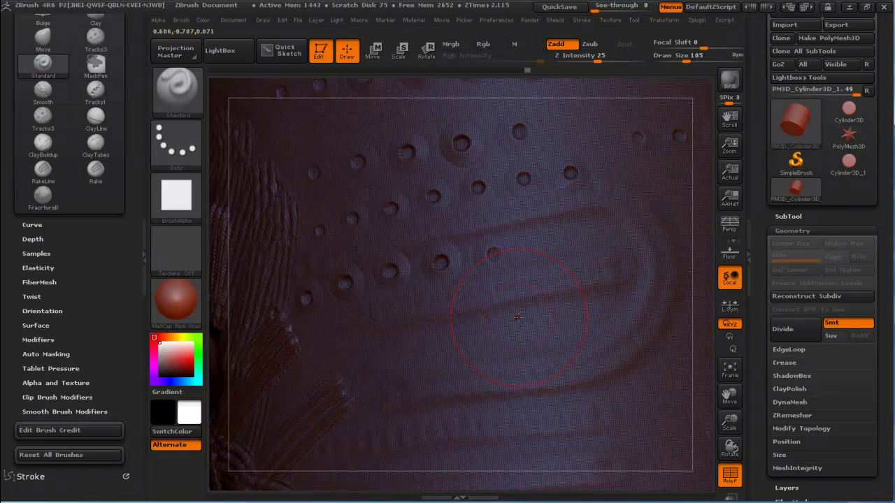
# Select Slash3, shrink Draw Size from 105 to 32, and carve a short slash groove
pyautogui.press('b')
pyautogui.press('s')
pyautogui.press('3')
pyautogui.press('s')
pyautogui.moveTo(486, 311); pyautogui.dragTo(478, 312)
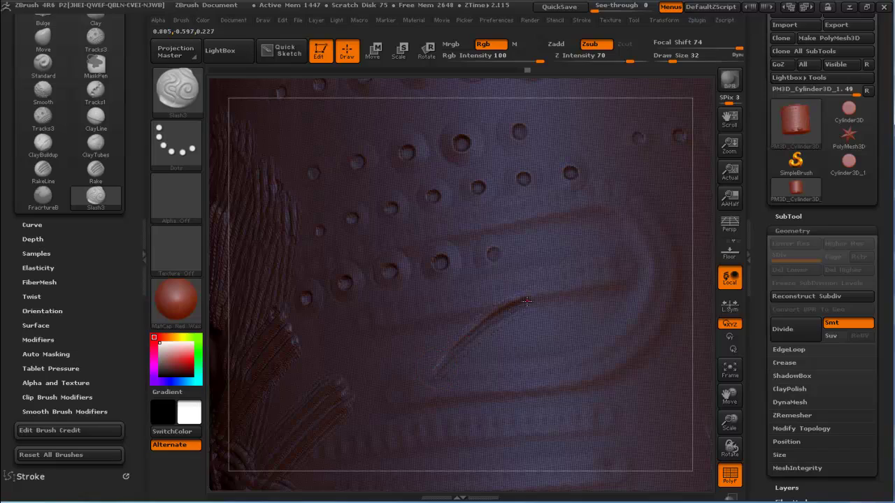
pyautogui.moveTo(578, 256)
pyautogui.keyDown('alt'); pyautogui.mouseDown()
pyautogui.moveTo(595, 355)
pyautogui.moveTo(432, 199)
pyautogui.mouseUp(); pyautogui.keyUp('alt')
pyautogui.moveTo(463, 250)
pyautogui.mouseDown()
pyautogui.moveTo(569, 189)
pyautogui.moveTo(503, 249)
pyautogui.mouseUp()
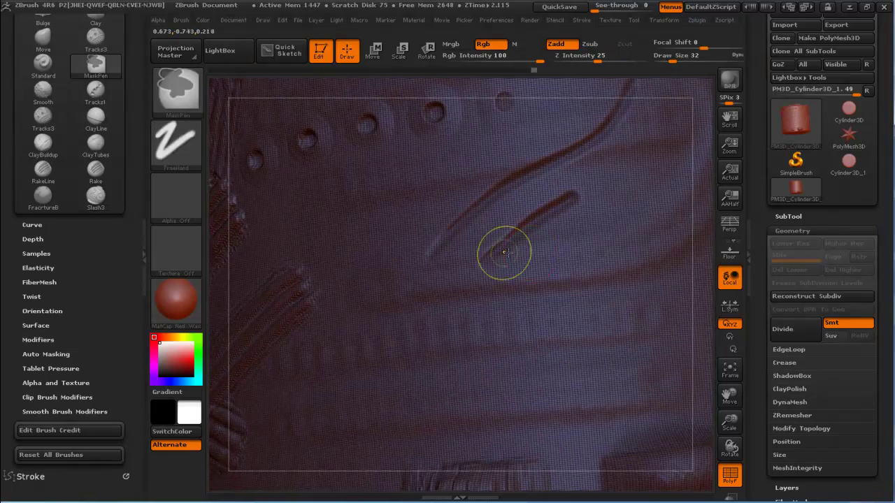
pyautogui.keyDown('alt'); pyautogui.moveTo(585, 279); pyautogui.dragTo(479, 262); pyautogui.keyUp('alt')
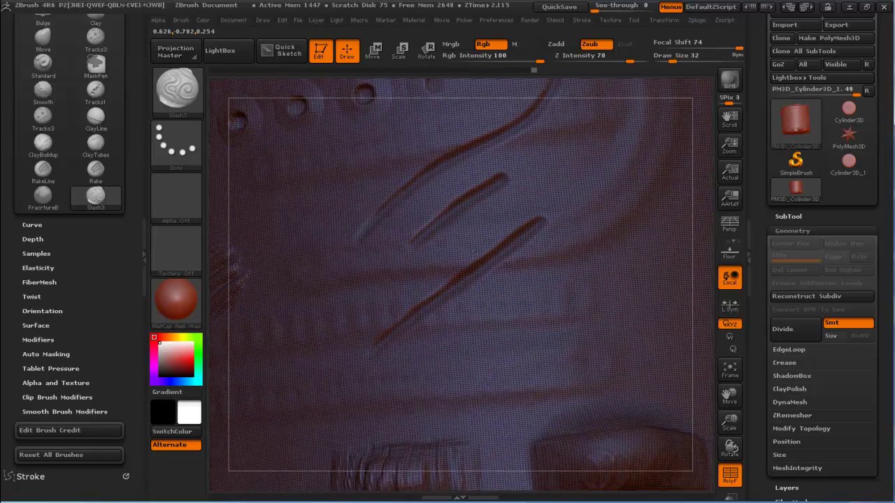
# With the Standard brush, sculpt two rows of dotted marks, then a diagonal stroke with Alpha Off
pyautogui.press('b')
pyautogui.press('t')
pyautogui.moveTo(511, 320); pyautogui.dragTo(591, 262)
pyautogui.moveTo(458, 407); pyautogui.dragTo(548, 335)
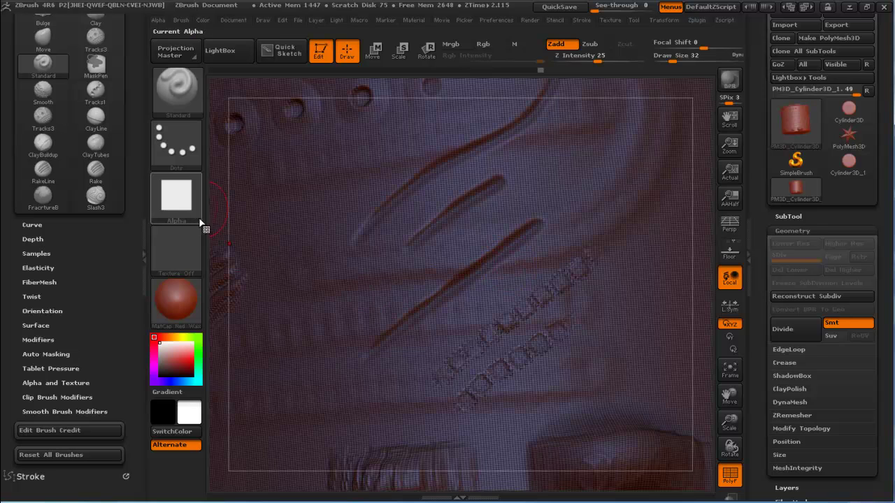
pyautogui.click(198, 217)
pyautogui.click(254, 213)
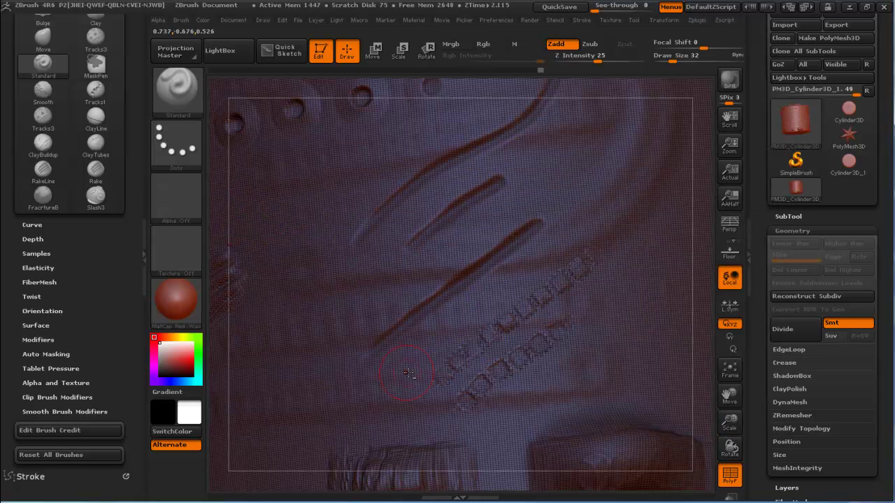
pyautogui.moveTo(549, 268)
pyautogui.mouseDown()
pyautogui.moveTo(410, 365)
pyautogui.moveTo(500, 285)
pyautogui.moveTo(496, 254)
pyautogui.mouseUp()
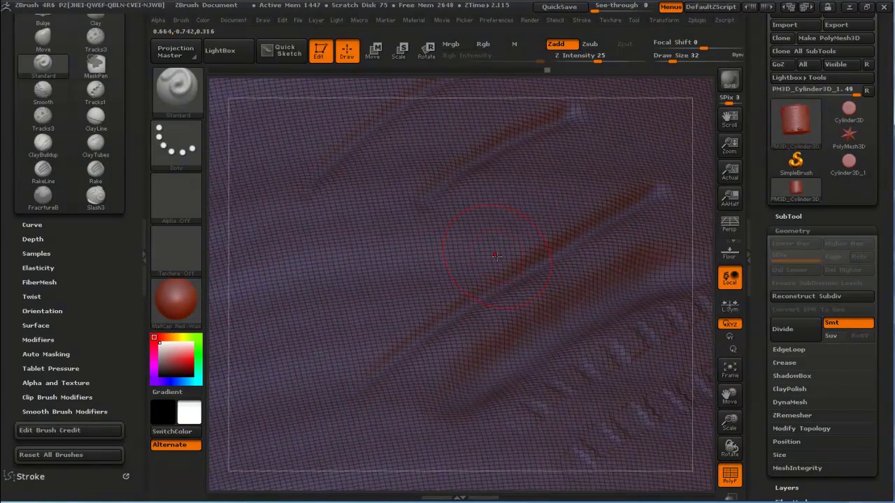
# Return to Slash3, carve a deep diagonal slash groove, and fit the cylinder in view
pyautogui.press('b')
pyautogui.press('s')
pyautogui.press('l')
pyautogui.moveTo(447, 243); pyautogui.dragTo(315, 356)
pyautogui.moveTo(405, 279)
pyautogui.mouseDown()
pyautogui.moveTo(318, 354)
pyautogui.moveTo(461, 234)
pyautogui.mouseUp()
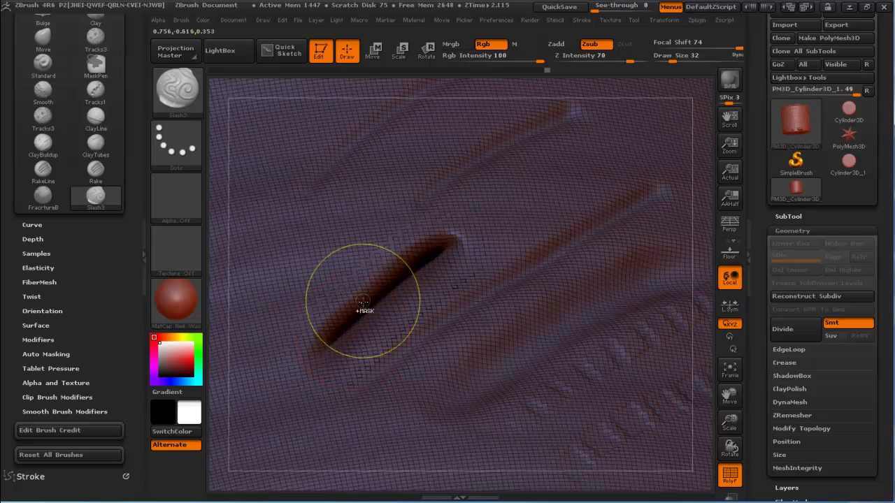
pyautogui.keyDown('alt'); pyautogui.moveTo(359, 310); pyautogui.dragTo(379, 342); pyautogui.keyUp('alt')
pyautogui.moveTo(379, 342)
pyautogui.mouseDown(button='right')
pyautogui.moveTo(355, 303)
pyautogui.moveTo(466, 249)
pyautogui.mouseUp(button='right')
pyautogui.moveTo(415, 266)
pyautogui.mouseDown(button='right')
pyautogui.moveTo(342, 296)
pyautogui.moveTo(435, 296)
pyautogui.moveTo(515, 194)
pyautogui.moveTo(480, 301)
pyautogui.moveTo(542, 203)
pyautogui.moveTo(469, 222)
pyautogui.mouseUp(button='right')
pyautogui.press('shift')
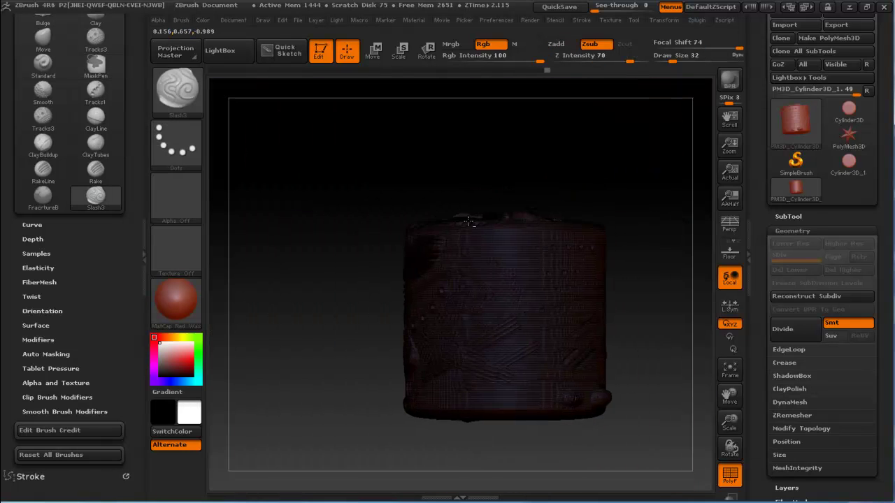
# Browse the LightBox brush folders and pick ClayTubes with B, C, T
pyautogui.moveTo(469, 223)
pyautogui.keyDown('ctrl'); pyautogui.mouseDown(button='right')
pyautogui.moveTo(569, 240)
pyautogui.moveTo(390, 256)
pyautogui.moveTo(515, 248)
pyautogui.mouseUp(button='right'); pyautogui.keyUp('ctrl')
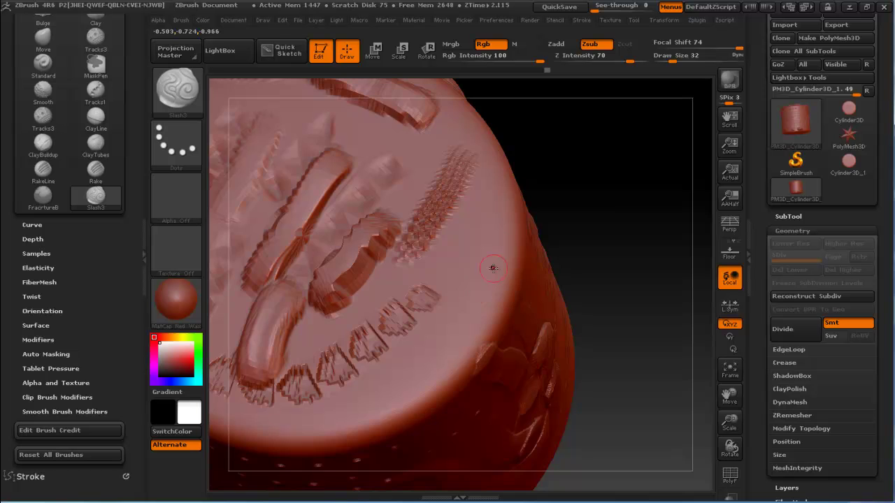
pyautogui.moveTo(515, 248)
pyautogui.mouseDown(button='right')
pyautogui.moveTo(472, 220)
pyautogui.moveTo(517, 280)
pyautogui.mouseUp(button='right')
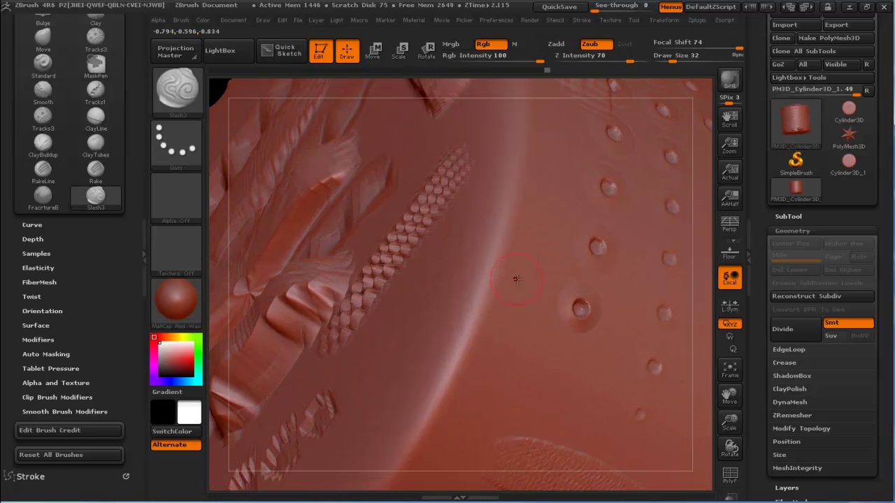
pyautogui.click(228, 55)
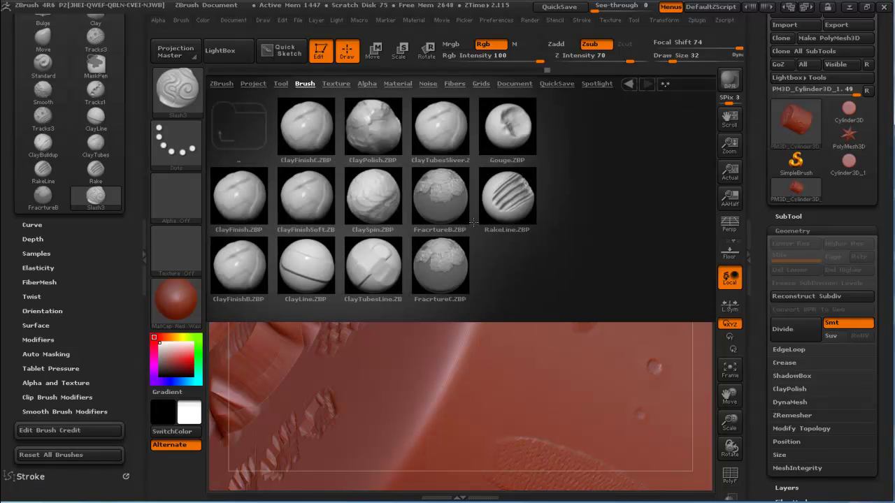
pyautogui.click(262, 124)
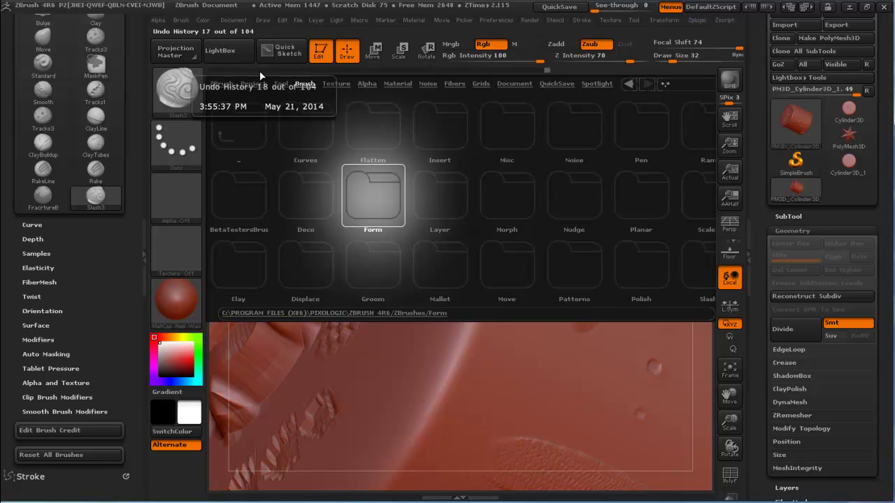
pyautogui.press('b')
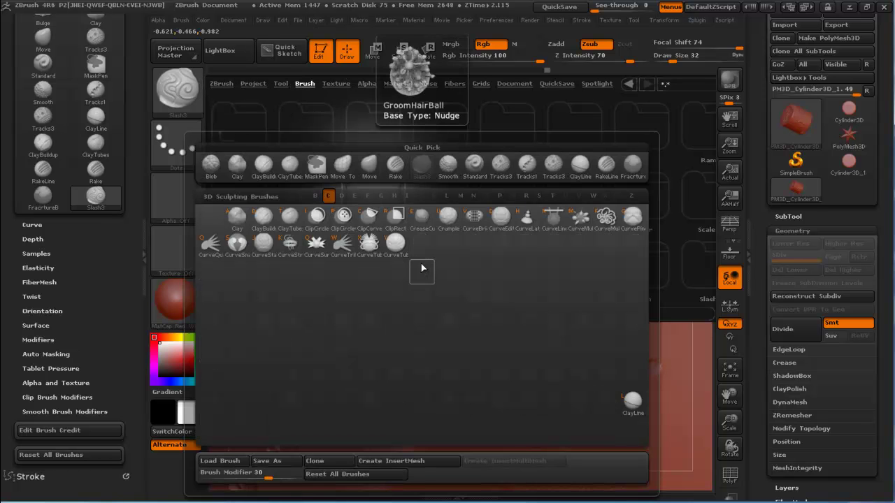
pyautogui.press('c')
pyautogui.press('t')
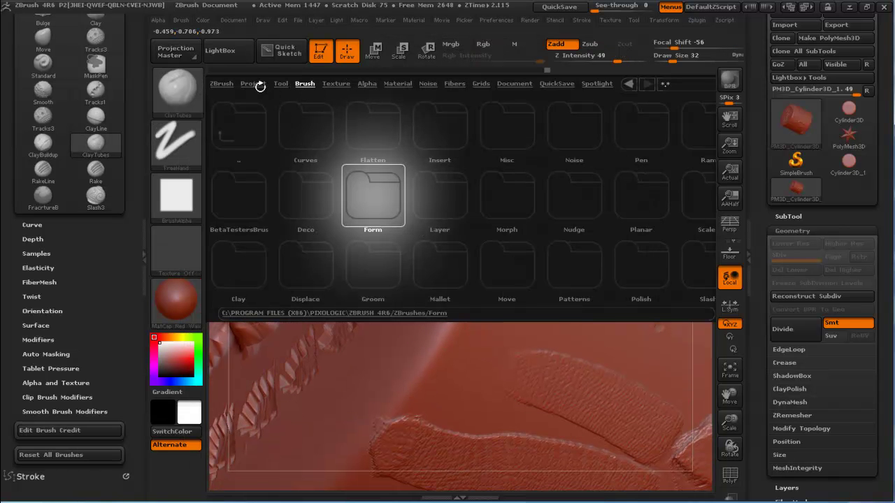
# Close the brush library and build a raised ClayTubes strip on the surface
pyautogui.press(',')
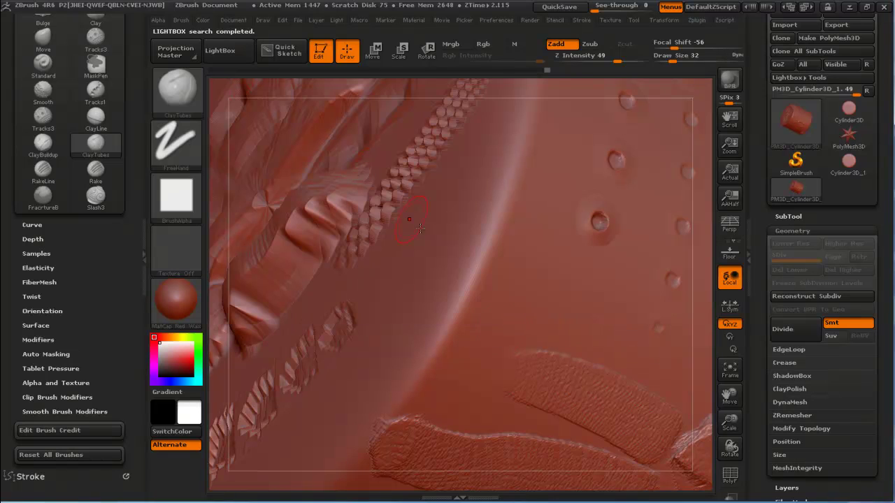
pyautogui.moveTo(482, 231); pyautogui.dragTo(434, 354)
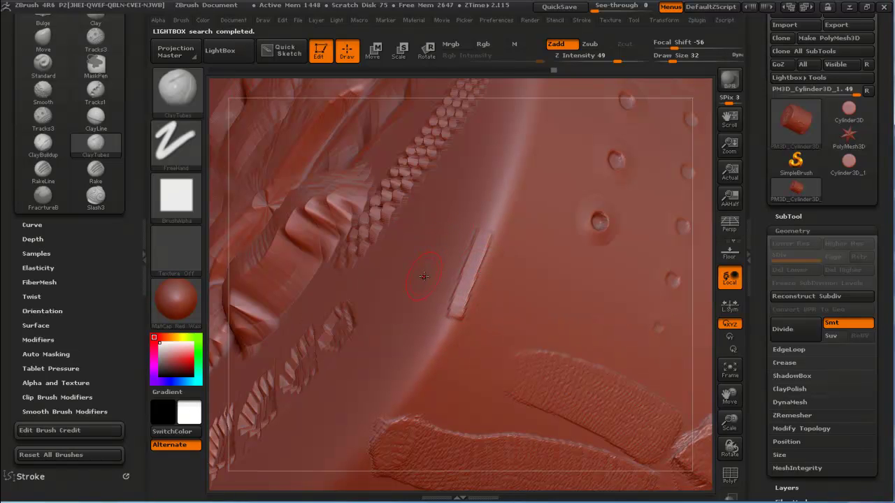
pyautogui.moveTo(447, 259)
pyautogui.mouseDown()
pyautogui.moveTo(388, 294)
pyautogui.moveTo(461, 235)
pyautogui.mouseUp()
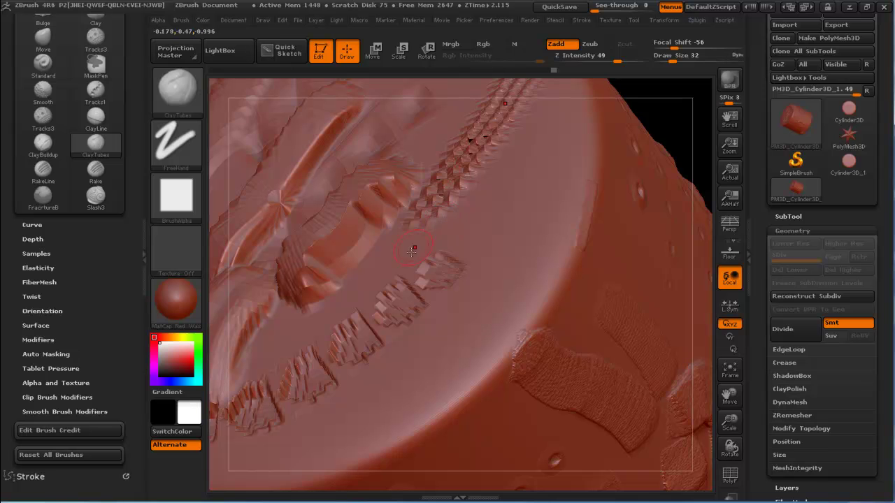
# Switch to Slash3 and carve shallow slash grooves diagonally across the top face
pyautogui.press('b')
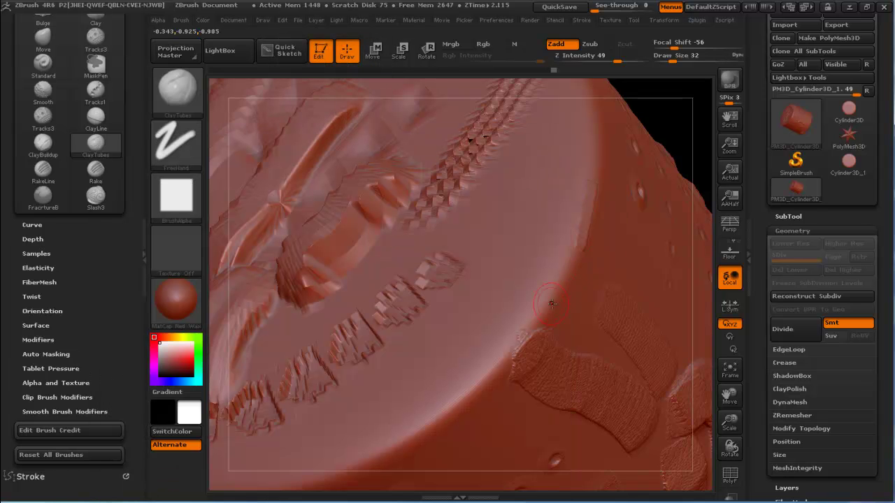
pyautogui.moveTo(551, 303); pyautogui.dragTo(529, 304)
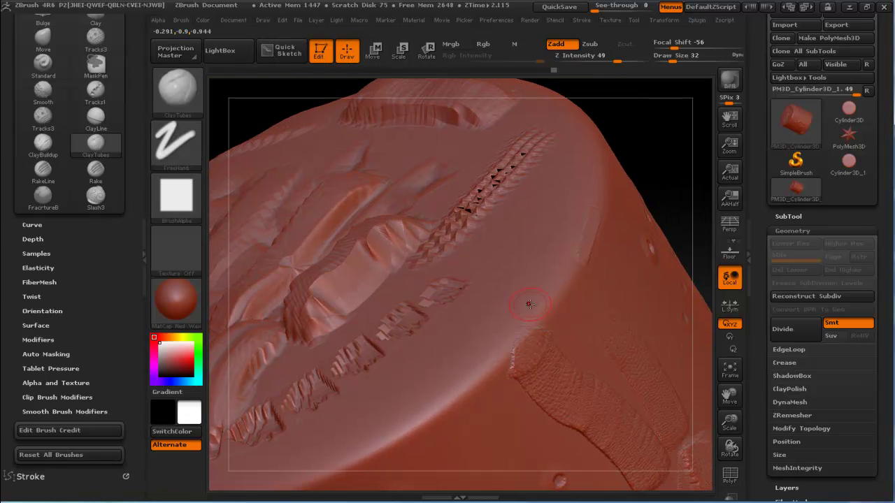
pyautogui.press('b')
pyautogui.press('s')
pyautogui.press('l')
pyautogui.moveTo(556, 246); pyautogui.dragTo(460, 381)
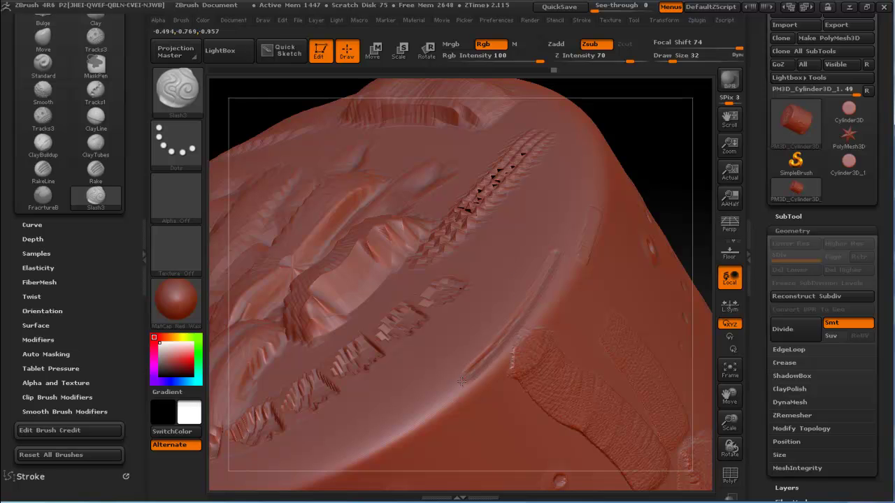
pyautogui.moveTo(532, 283); pyautogui.dragTo(503, 294)
pyautogui.moveTo(502, 249)
pyautogui.mouseDown()
pyautogui.moveTo(455, 329)
pyautogui.moveTo(383, 278)
pyautogui.mouseUp()
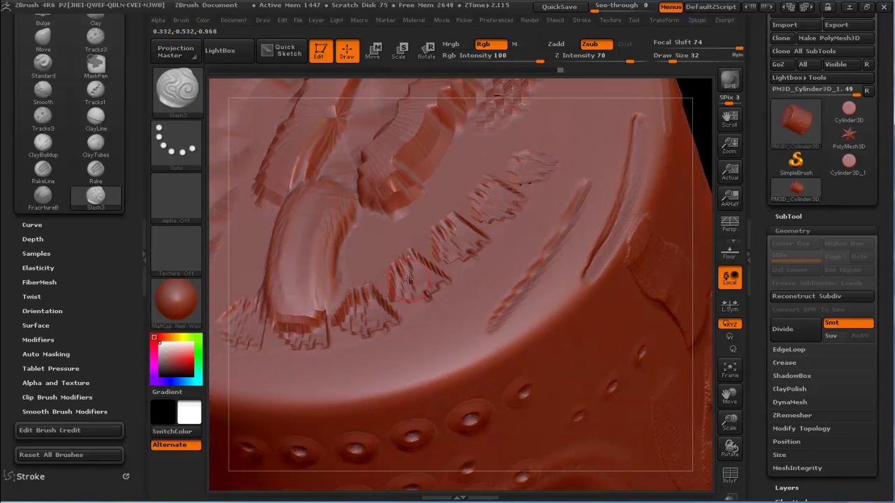
# Select the Dam_Standard brush from the brush picker filtered to D
pyautogui.press('b')
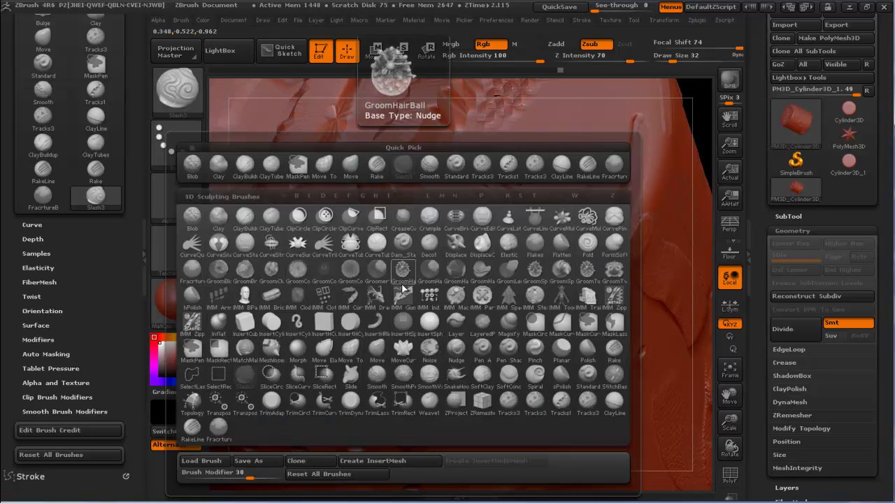
pyautogui.press('d')
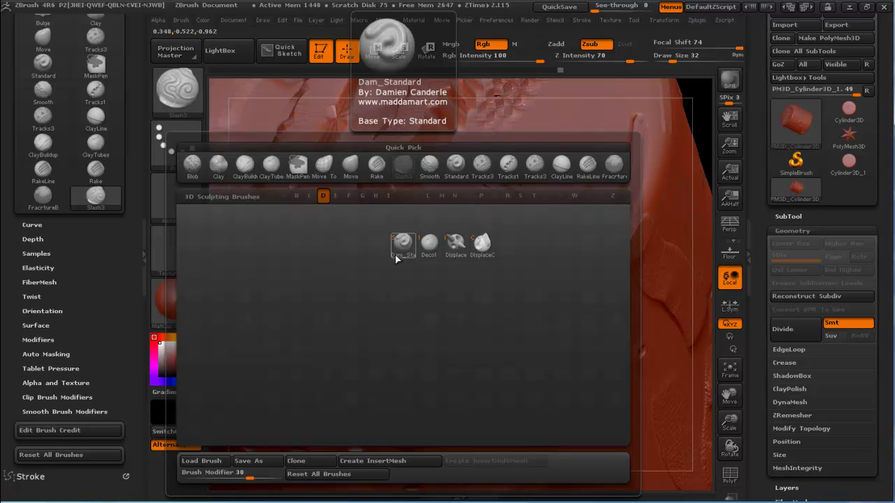
pyautogui.click(395, 258)
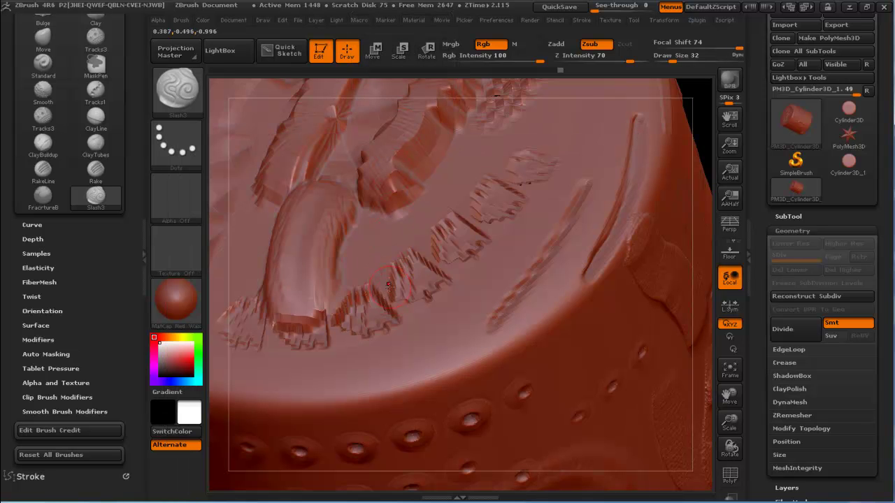
pyautogui.press('b')
pyautogui.press('d')
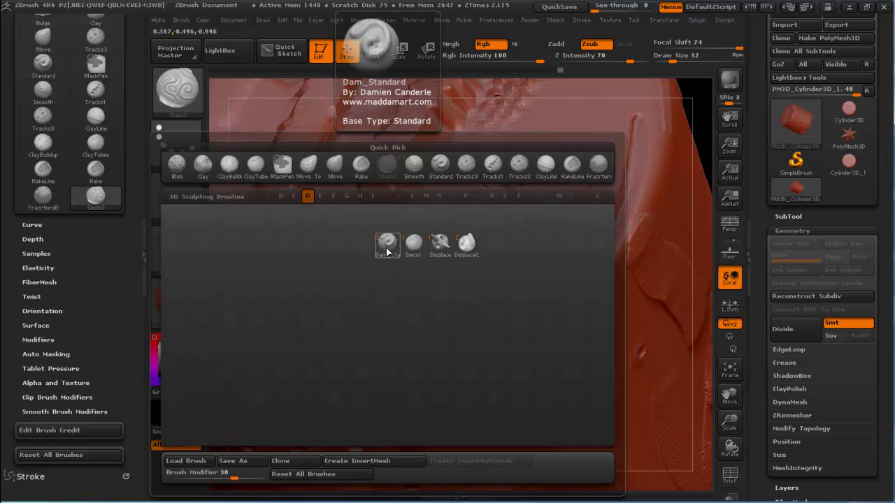
pyautogui.click(389, 252)
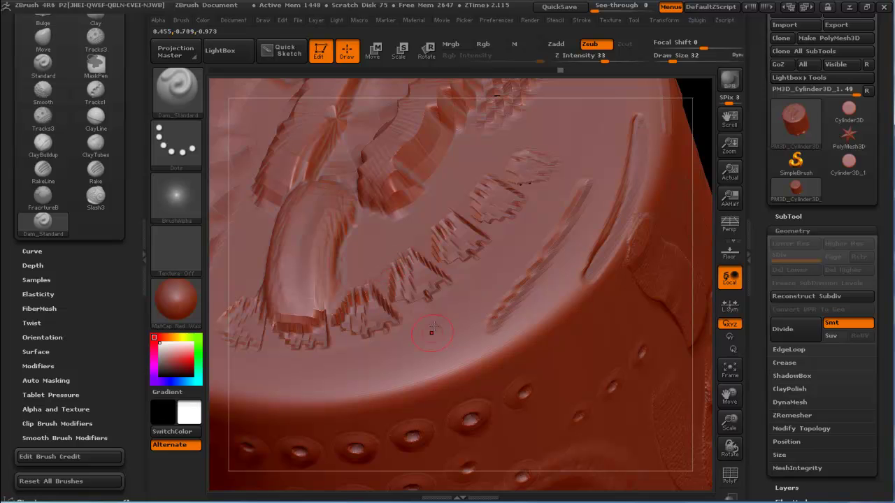
# Carve horizontal grooves along the cylinder side, lengthening and deepening the one above the dimples
pyautogui.moveTo(431, 332); pyautogui.dragTo(409, 323)
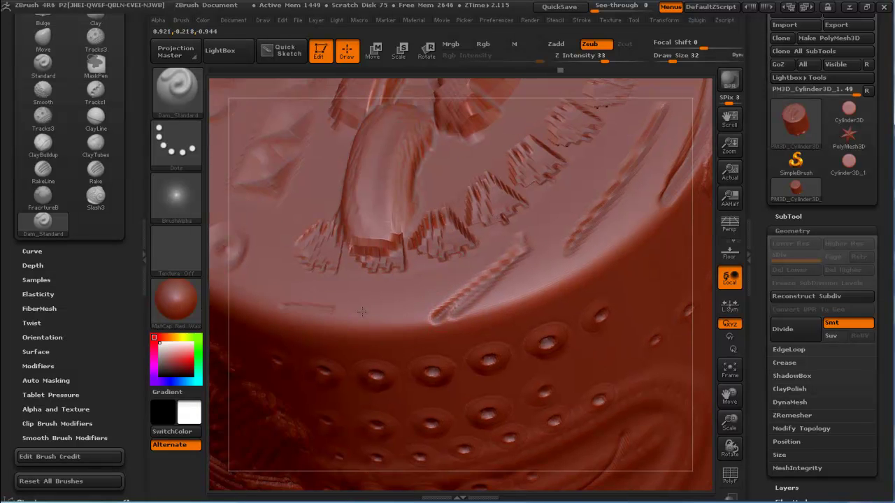
pyautogui.moveTo(318, 310); pyautogui.dragTo(457, 287)
pyautogui.moveTo(330, 287); pyautogui.dragTo(391, 300)
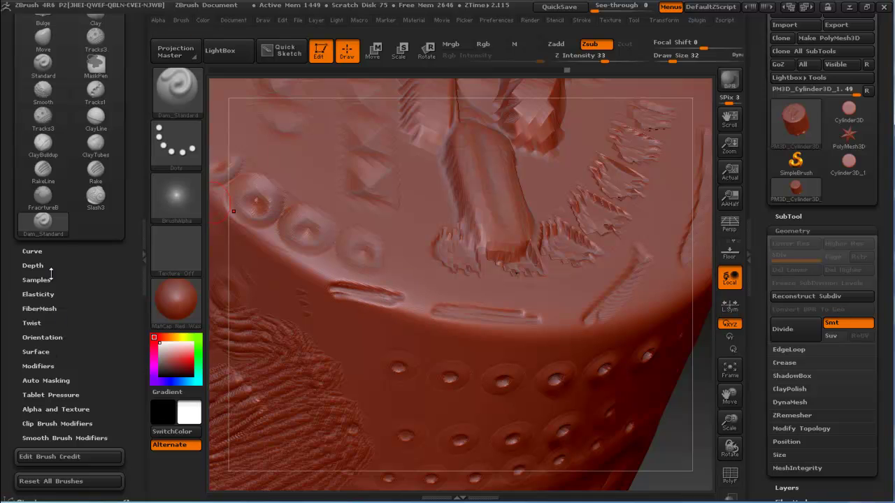
pyautogui.moveTo(298, 319); pyautogui.dragTo(467, 341)
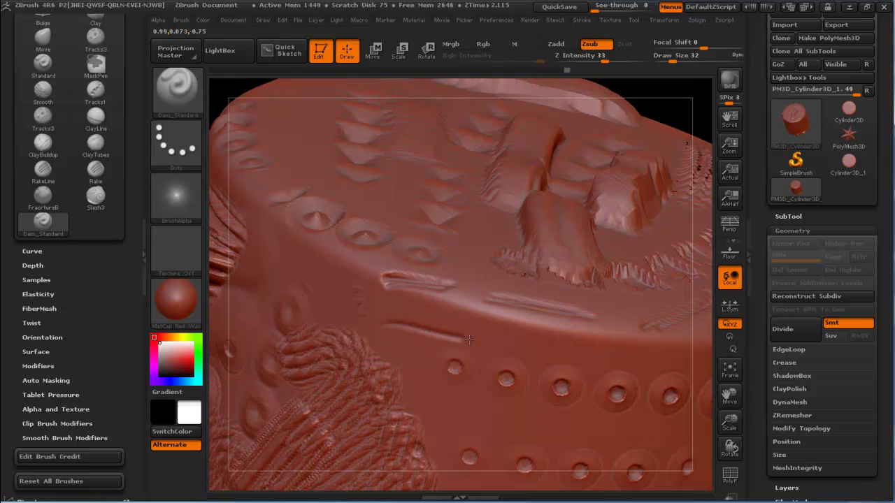
pyautogui.moveTo(560, 350)
pyautogui.mouseDown()
pyautogui.moveTo(549, 295)
pyautogui.moveTo(490, 286)
pyautogui.moveTo(594, 325)
pyautogui.mouseUp()
pyautogui.press('ctrl')
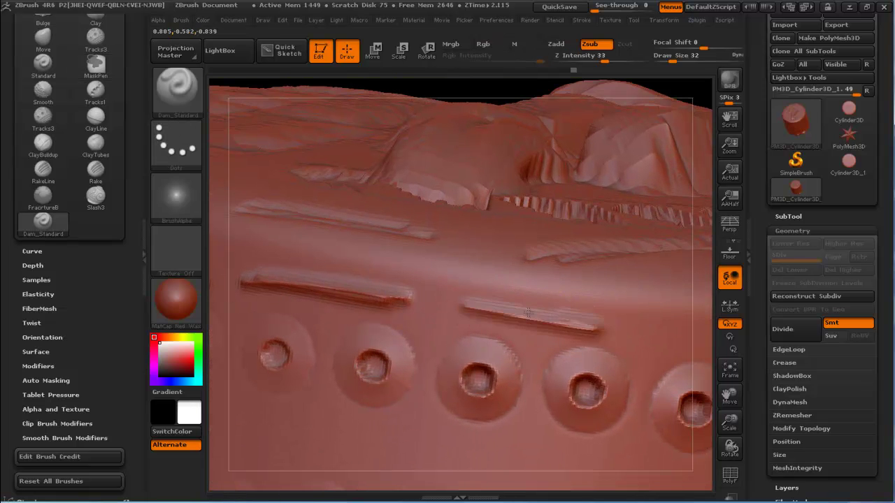
pyautogui.moveTo(550, 304)
pyautogui.mouseDown()
pyautogui.moveTo(493, 266)
pyautogui.moveTo(486, 285)
pyautogui.moveTo(622, 308)
pyautogui.mouseUp()
pyautogui.moveTo(486, 285)
pyautogui.mouseDown()
pyautogui.moveTo(465, 256)
pyautogui.moveTo(516, 282)
pyautogui.mouseUp()
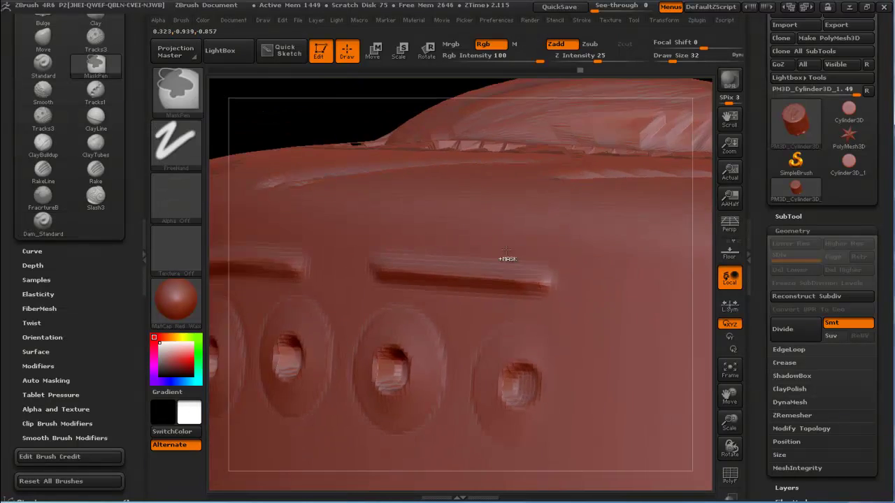
pyautogui.moveTo(555, 310); pyautogui.dragTo(436, 320)
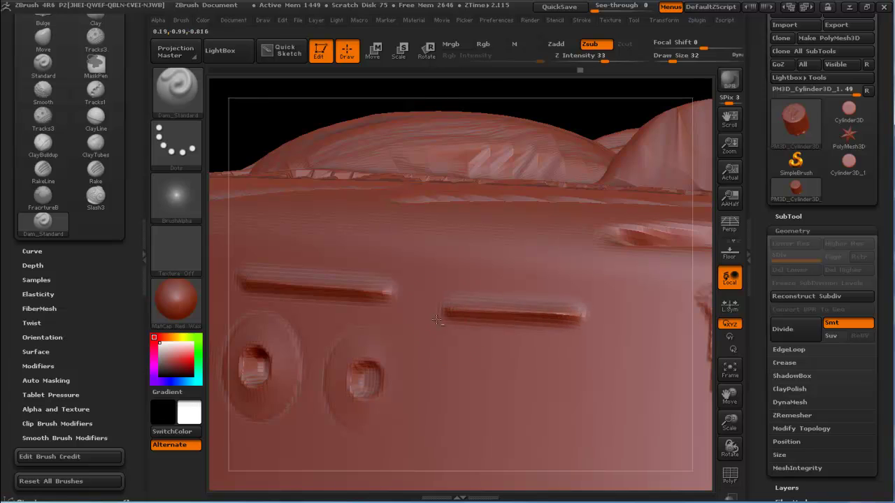
# With the Pinch brush and PolyF wireframe on, pinch the side groove into a sharp crease
pyautogui.press('b')
pyautogui.press('p')
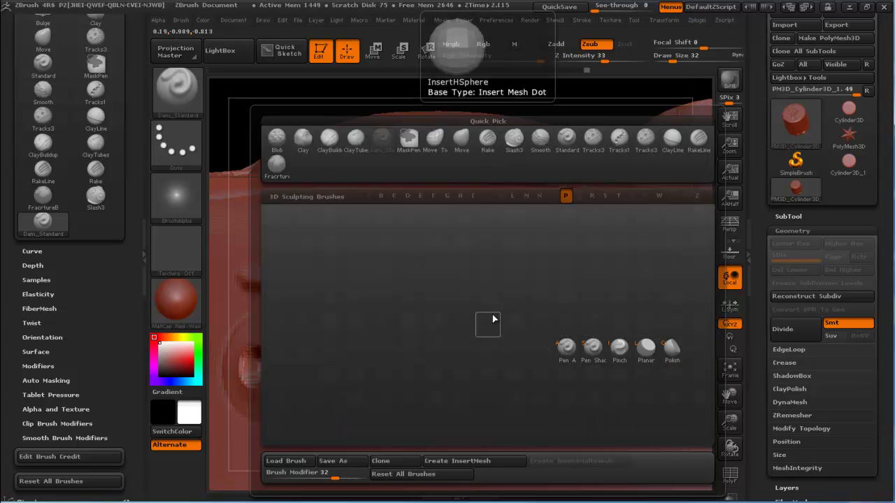
pyautogui.click(620, 347)
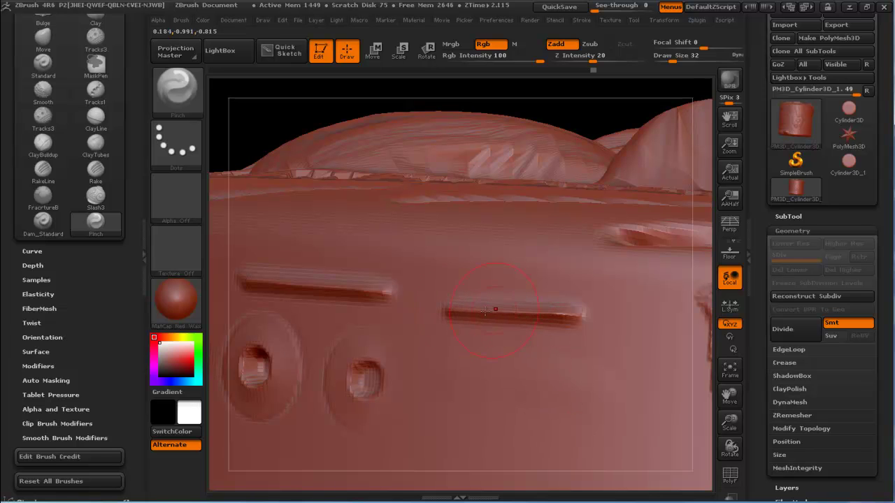
pyautogui.scroll(2, 577, 310)
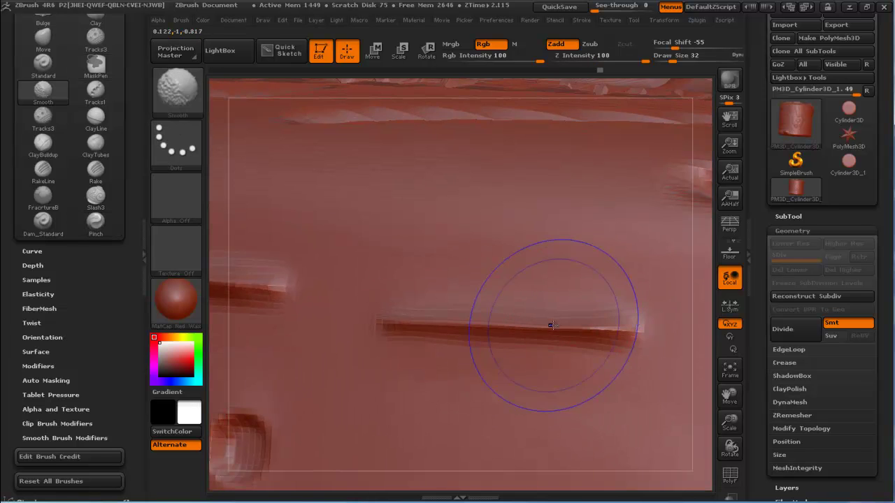
pyautogui.hotkey('shift', 'f')
pyautogui.moveTo(523, 327); pyautogui.dragTo(392, 328)
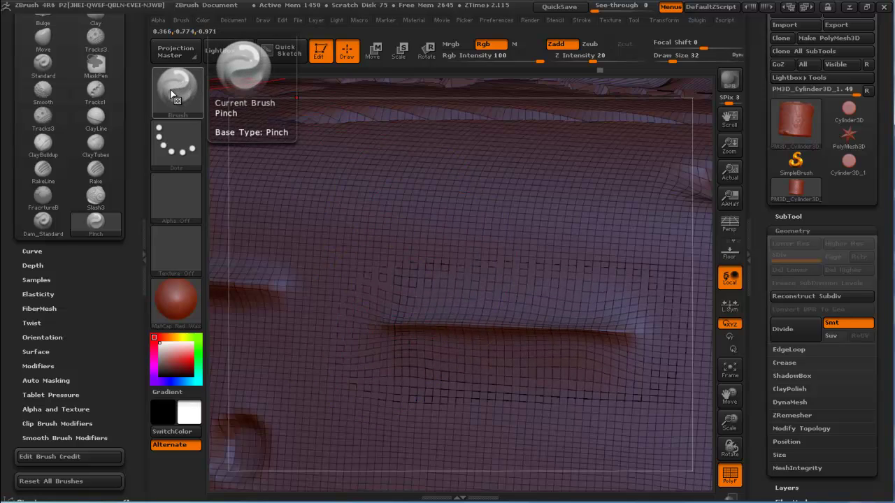
pyautogui.press('ctrl')
pyautogui.moveTo(490, 296)
pyautogui.mouseDown()
pyautogui.moveTo(445, 291)
pyautogui.moveTo(273, 182)
pyautogui.mouseUp()
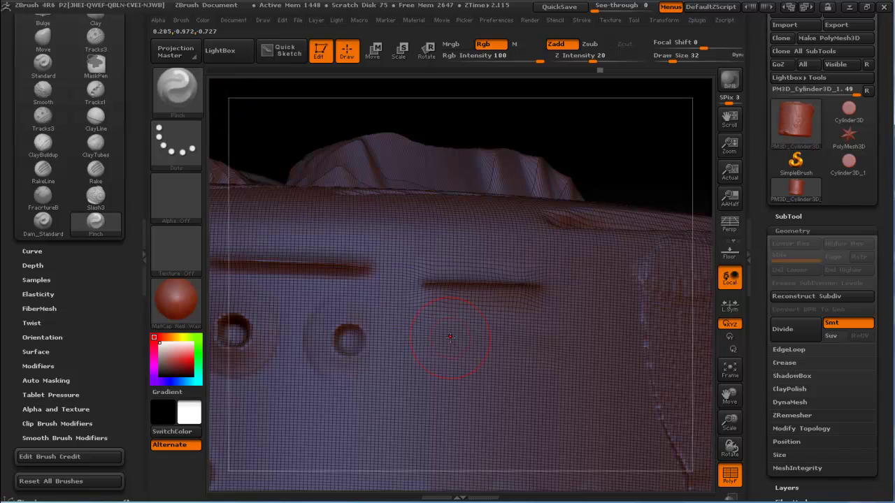
pyautogui.moveTo(509, 323)
pyautogui.mouseDown()
pyautogui.moveTo(497, 335)
pyautogui.moveTo(435, 284)
pyautogui.mouseUp()
pyautogui.press('ctrl')
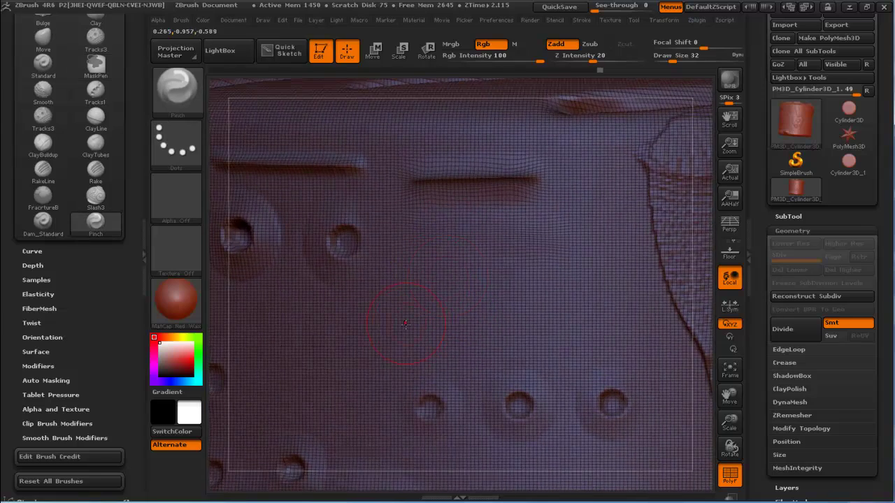
pyautogui.moveTo(428, 314); pyautogui.dragTo(473, 274)
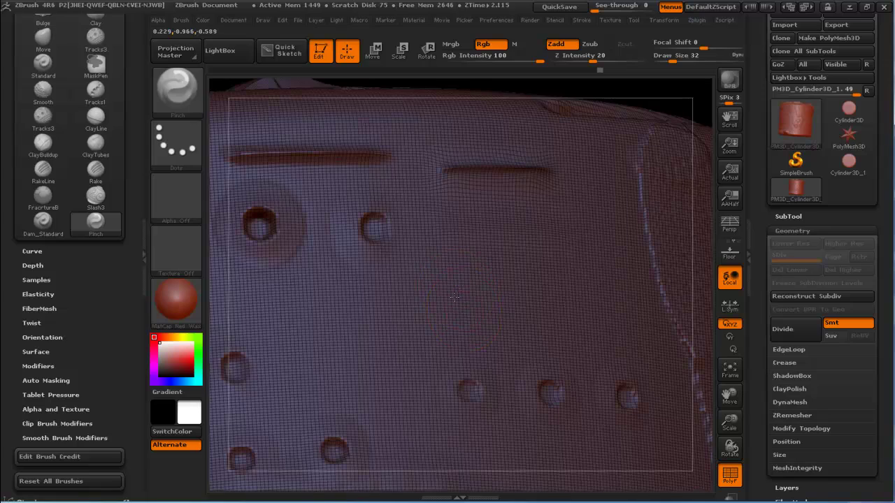
pyautogui.moveTo(454, 297); pyautogui.dragTo(455, 294)
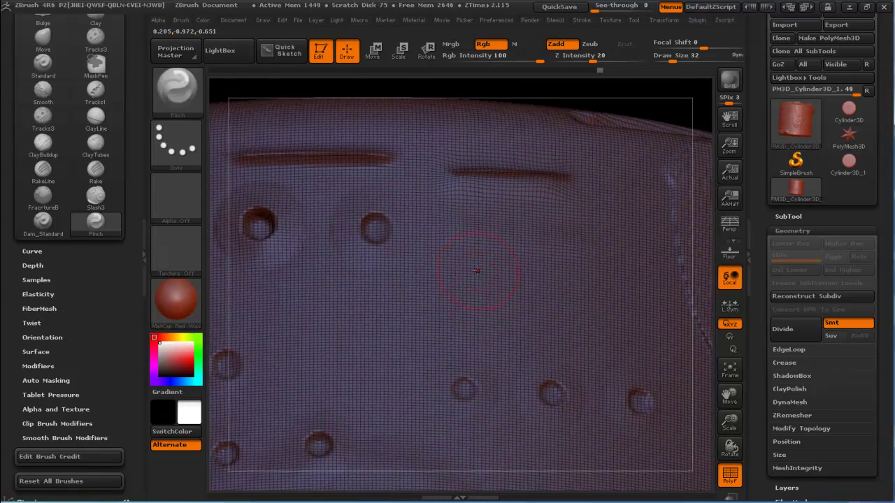
# Switch to ClayTubes, hide the wireframe, and build a diagonal band of clay strokes across the top face
pyautogui.press('b')
pyautogui.press('c')
pyautogui.press('t')
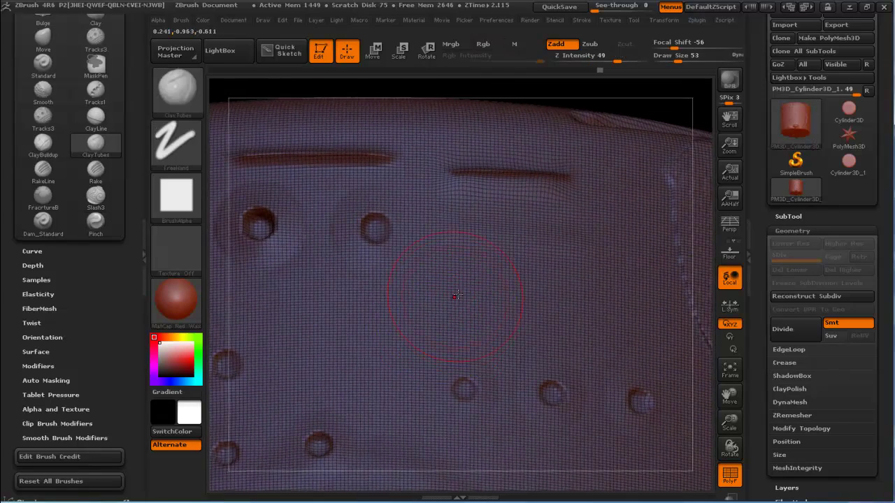
pyautogui.hotkey('shift', 'f')
pyautogui.moveTo(459, 289)
pyautogui.mouseDown()
pyautogui.moveTo(482, 278)
pyautogui.moveTo(418, 278)
pyautogui.moveTo(514, 260)
pyautogui.moveTo(460, 250)
pyautogui.moveTo(419, 256)
pyautogui.moveTo(487, 265)
pyautogui.moveTo(470, 269)
pyautogui.moveTo(500, 236)
pyautogui.moveTo(488, 284)
pyautogui.moveTo(464, 269)
pyautogui.moveTo(464, 286)
pyautogui.mouseUp()
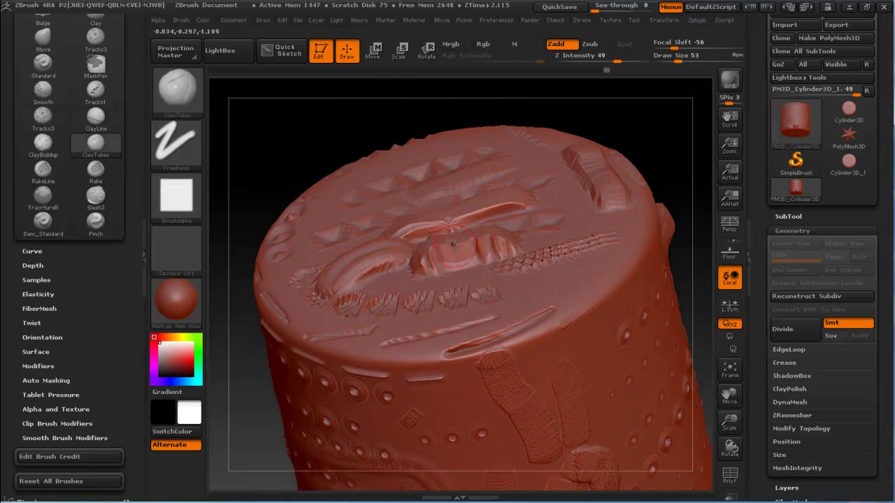
pyautogui.press('shift')
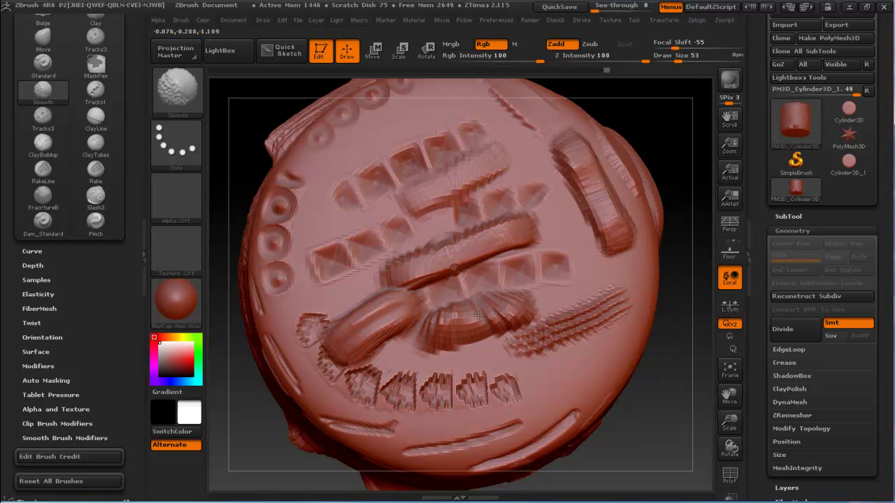
pyautogui.moveTo(505, 310)
pyautogui.mouseDown()
pyautogui.moveTo(486, 265)
pyautogui.moveTo(496, 265)
pyautogui.mouseUp()
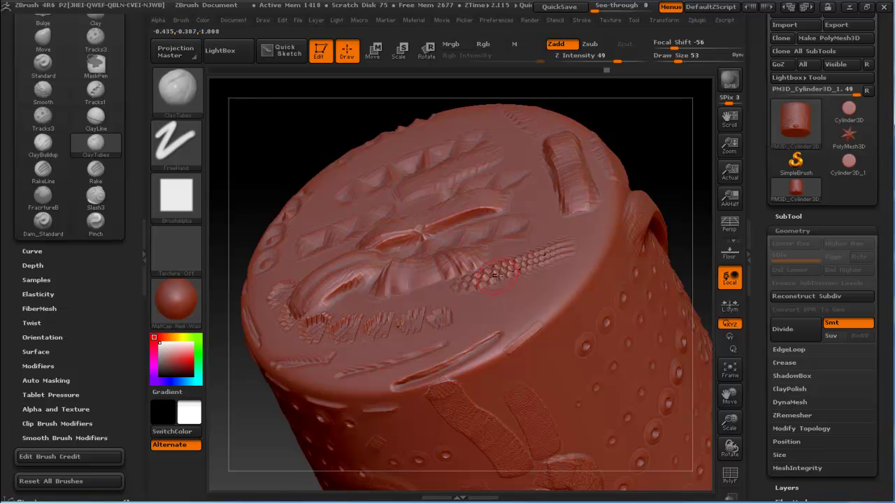
pyautogui.moveTo(584, 316)
pyautogui.mouseDown()
pyautogui.moveTo(564, 276)
pyautogui.moveTo(476, 281)
pyautogui.moveTo(479, 298)
pyautogui.mouseUp()
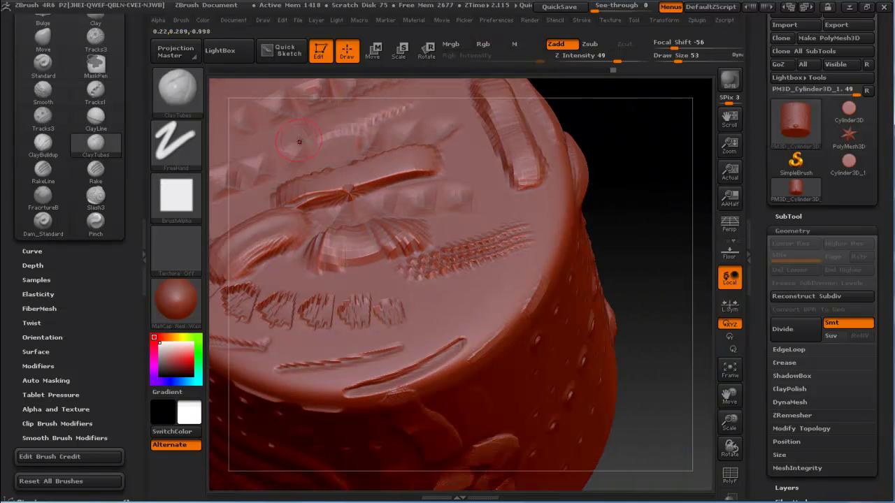
pyautogui.moveTo(531, 322)
pyautogui.mouseDown()
pyautogui.moveTo(480, 301)
pyautogui.moveTo(464, 309)
pyautogui.moveTo(518, 305)
pyautogui.mouseUp()
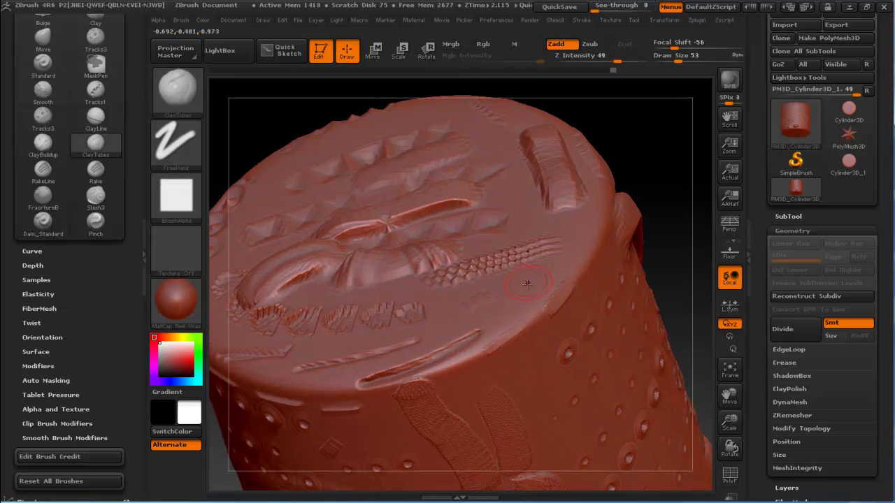
pyautogui.moveTo(464, 336); pyautogui.dragTo(466, 340)
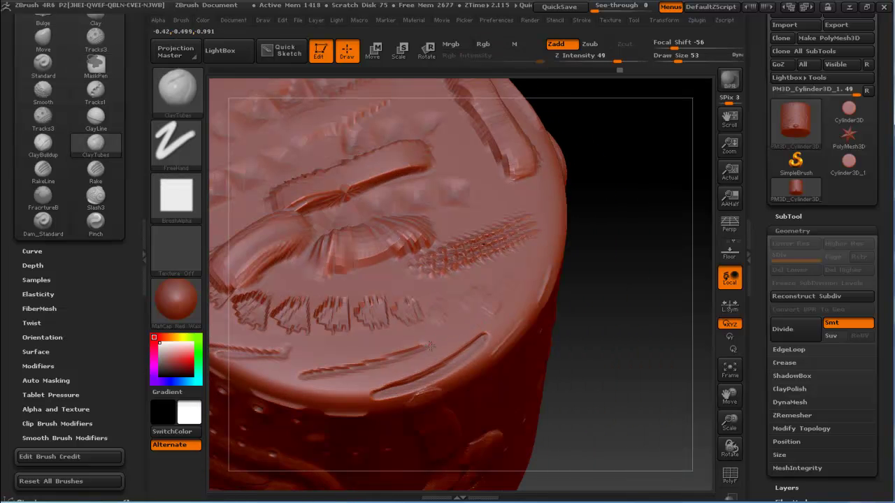
pyautogui.moveTo(551, 242); pyautogui.dragTo(552, 218)
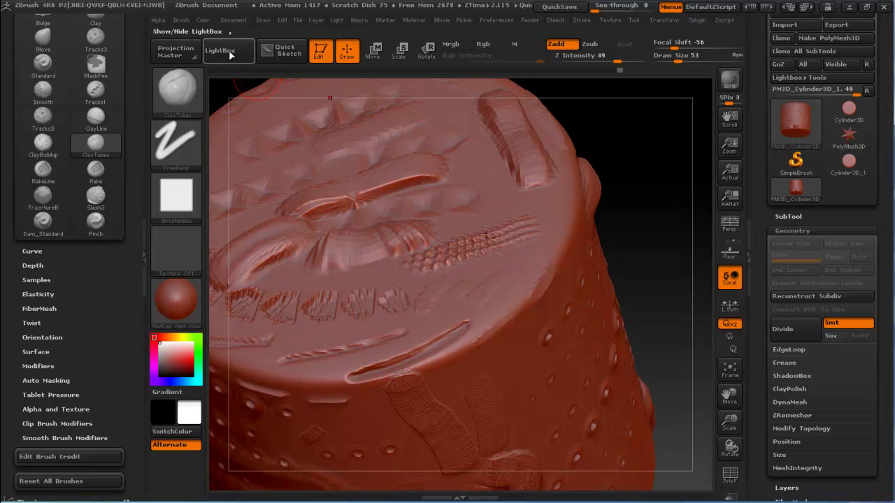
# Load DemoHead.ZTL from LightBox's Tool tab and close LightBox
pyautogui.click(231, 56)
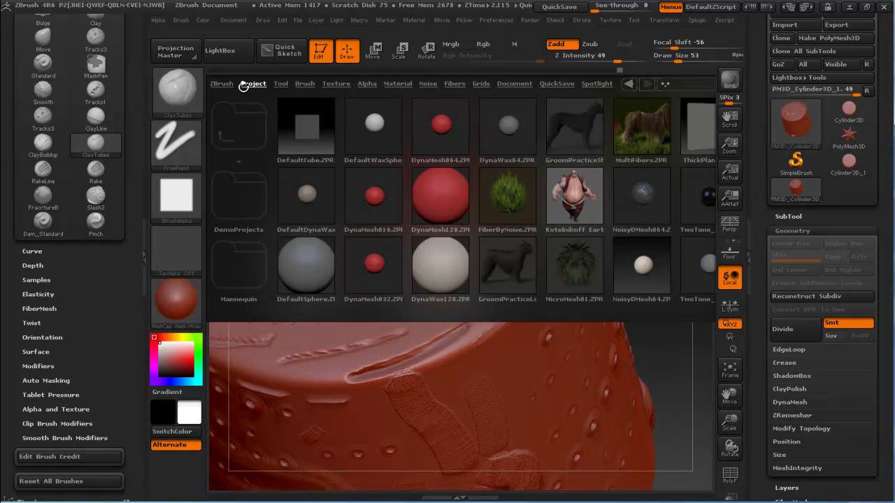
pyautogui.click(221, 84)
pyautogui.click(281, 83)
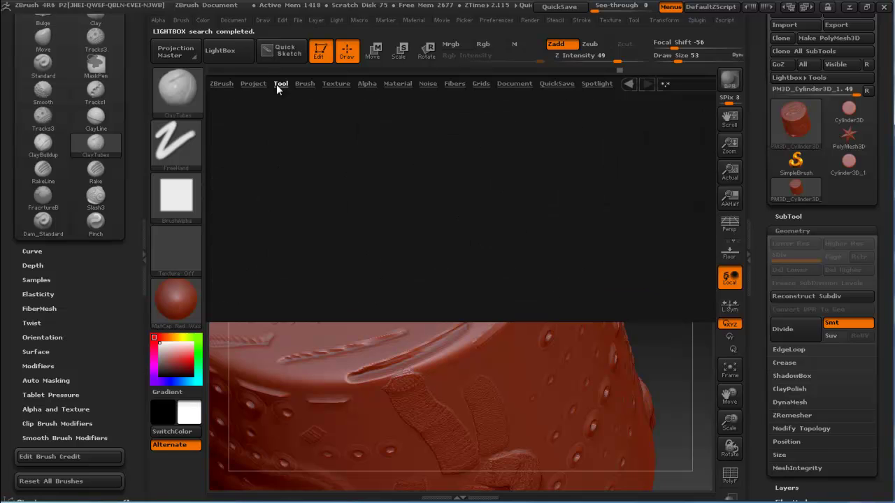
pyautogui.doubleClick(439, 200)
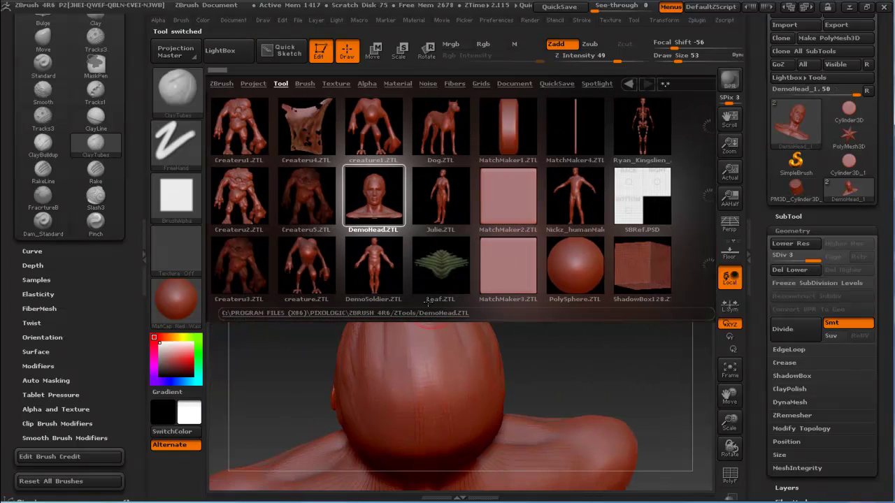
pyautogui.click(253, 83)
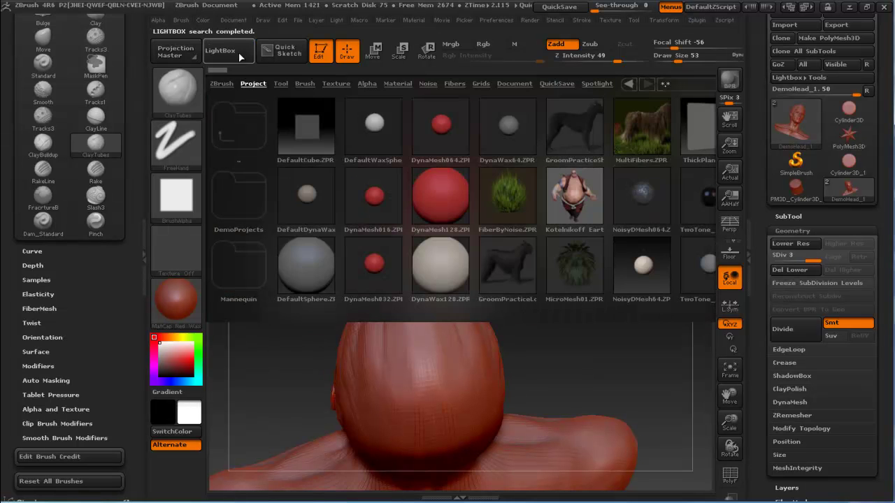
pyautogui.click(219, 49)
# Turn and zoom the head to a close front view of the face
pyautogui.moveTo(408, 299)
pyautogui.mouseDown()
pyautogui.moveTo(416, 286)
pyautogui.moveTo(495, 273)
pyautogui.moveTo(473, 247)
pyautogui.moveTo(444, 284)
pyautogui.moveTo(419, 240)
pyautogui.moveTo(492, 202)
pyautogui.mouseUp()
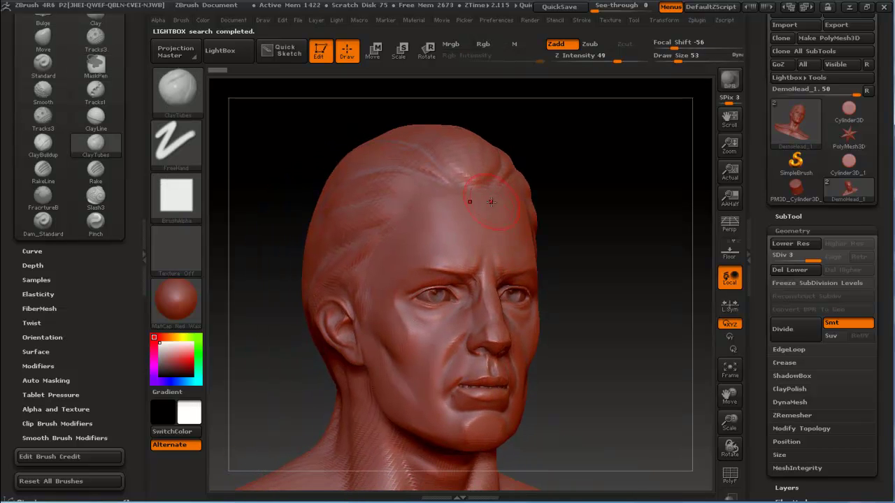
pyautogui.keyDown('alt'); pyautogui.moveTo(428, 257); pyautogui.dragTo(477, 255); pyautogui.keyUp('alt')
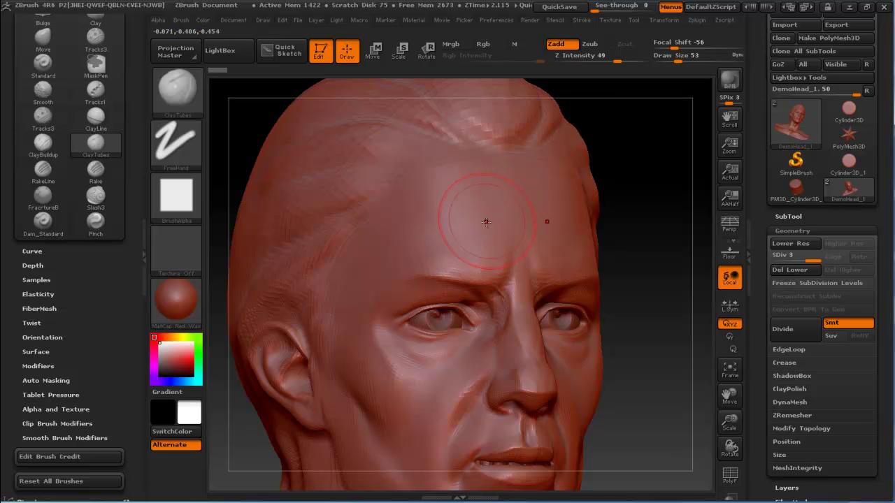
pyautogui.moveTo(529, 245)
pyautogui.keyDown('alt'); pyautogui.mouseDown()
pyautogui.moveTo(486, 240)
pyautogui.moveTo(463, 214)
pyautogui.moveTo(419, 225)
pyautogui.mouseUp(); pyautogui.keyUp('alt')
pyautogui.click(229, 53)
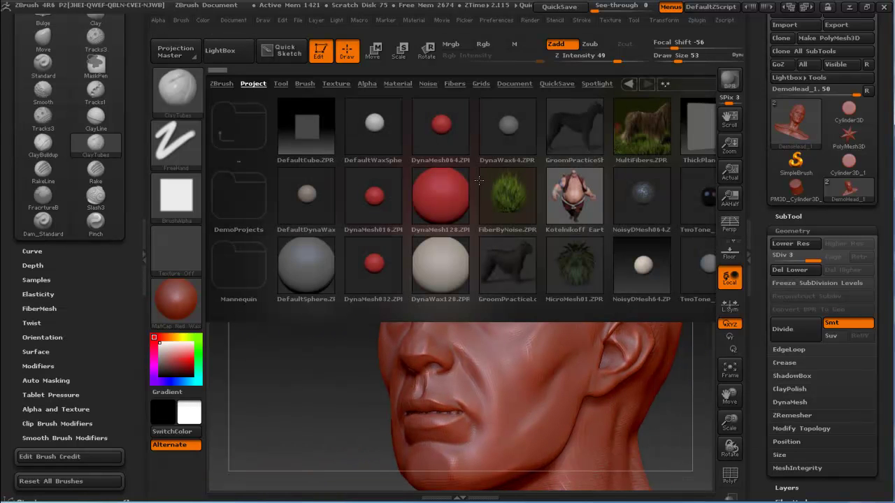
# Load Eye1.ZBP from the Misc folder of LightBox's Brush tab
pyautogui.click(250, 49)
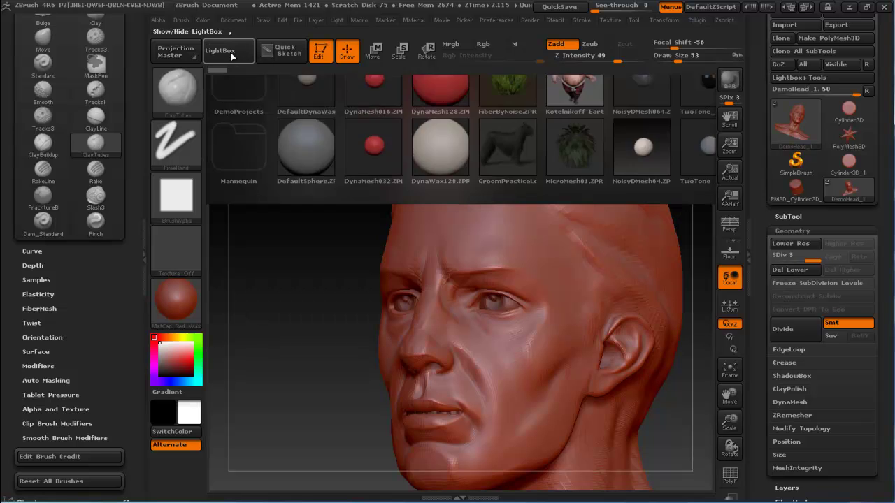
pyautogui.click(220, 52)
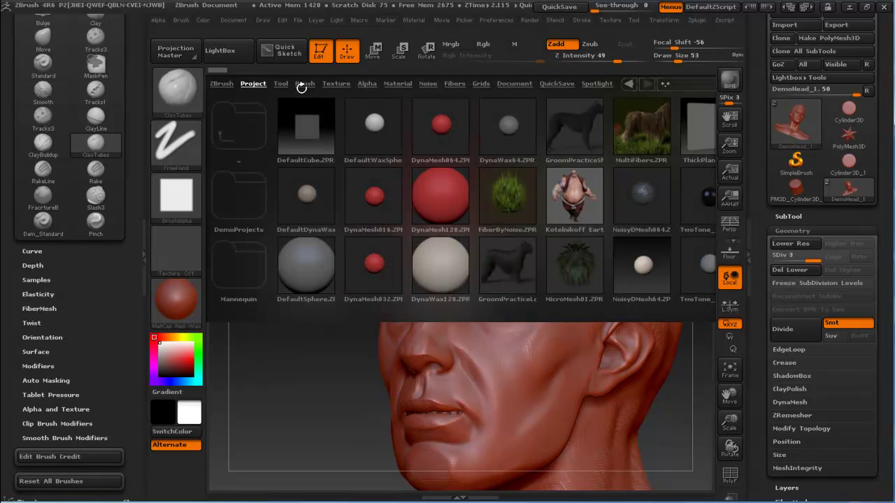
pyautogui.click(301, 83)
pyautogui.click(507, 145)
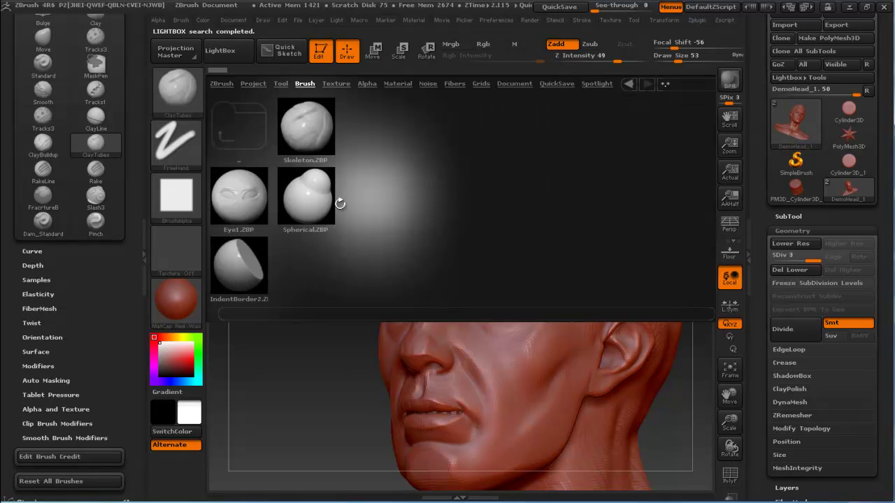
pyautogui.doubleClick(231, 200)
# Drag Eye1 stamps onto the forehead, then turn the head through both profiles to check them
pyautogui.moveTo(464, 240); pyautogui.dragTo(483, 276)
pyautogui.moveTo(699, 279); pyautogui.dragTo(534, 238)
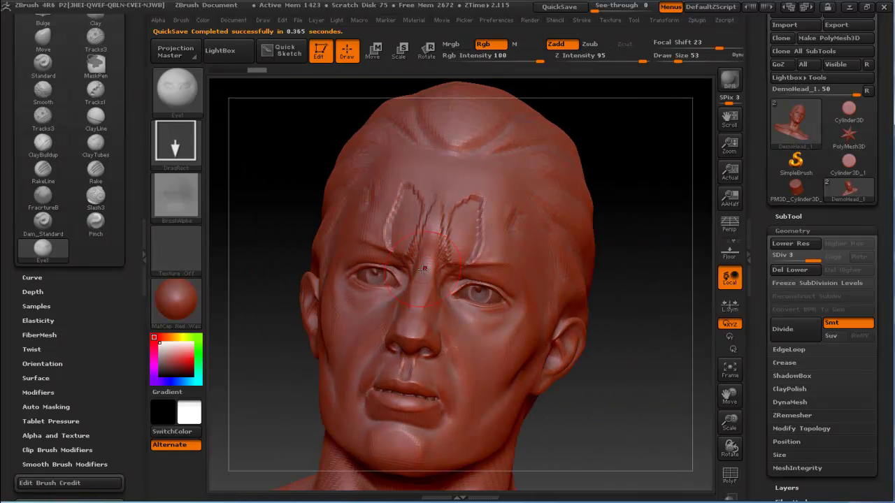
pyautogui.moveTo(622, 182); pyautogui.dragTo(394, 215)
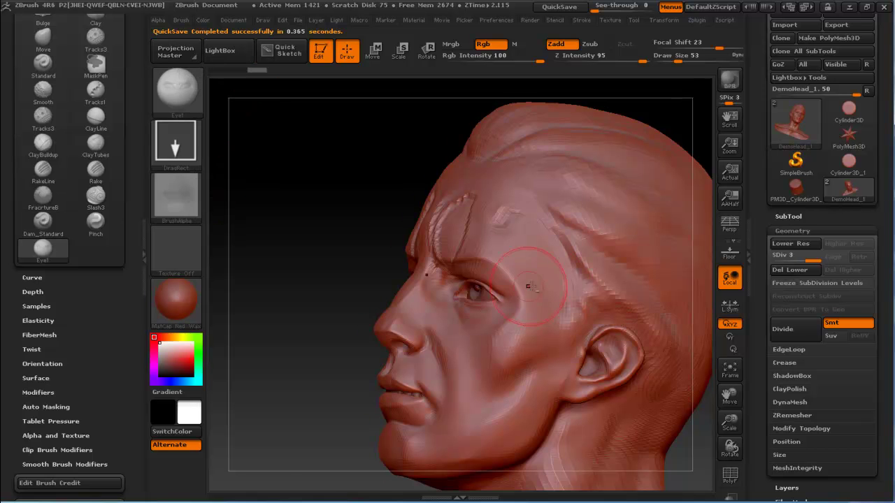
pyautogui.keyDown('shift'); pyautogui.moveTo(239, 79); pyautogui.dragTo(414, 219); pyautogui.keyUp('shift')
pyautogui.moveTo(217, 266); pyautogui.dragTo(453, 265)
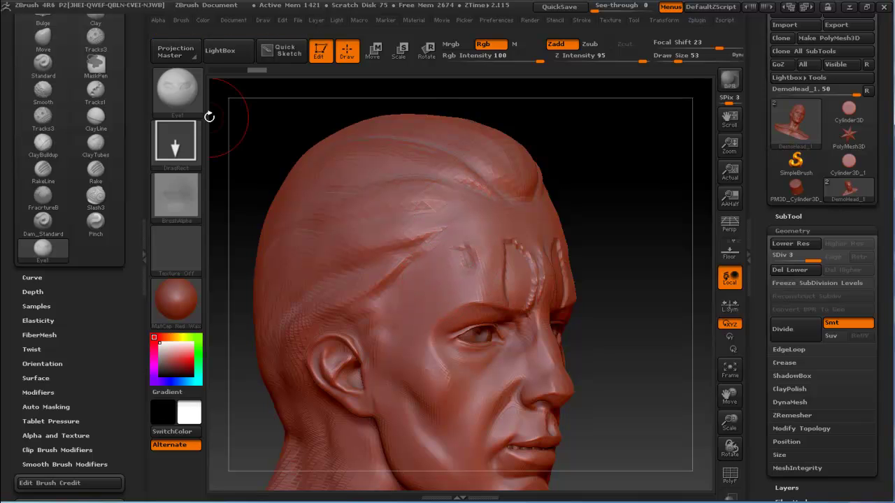
pyautogui.moveTo(336, 327)
pyautogui.keyDown('shift'); pyautogui.mouseDown()
pyautogui.moveTo(525, 176)
pyautogui.moveTo(467, 239)
pyautogui.mouseUp(); pyautogui.keyUp('shift')
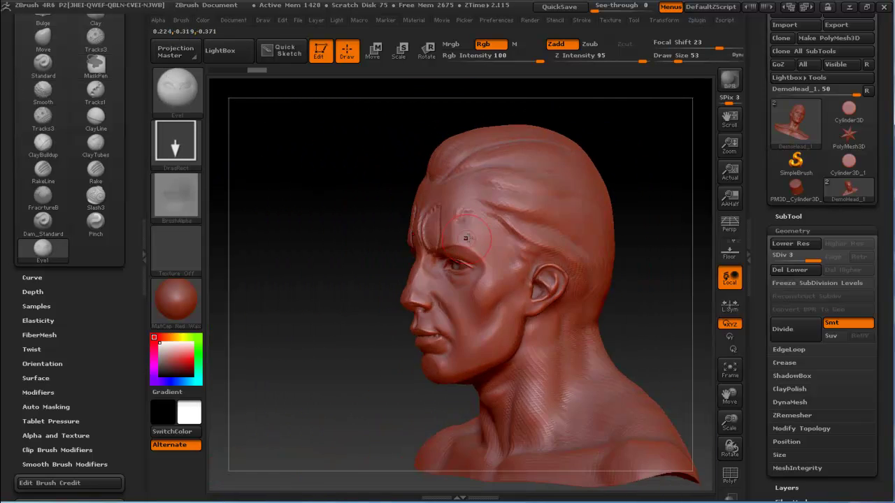
pyautogui.moveTo(466, 239)
pyautogui.keyDown('alt'); pyautogui.mouseDown()
pyautogui.moveTo(474, 244)
pyautogui.moveTo(410, 238)
pyautogui.moveTo(455, 252)
pyautogui.moveTo(449, 226)
pyautogui.moveTo(507, 273)
pyautogui.moveTo(547, 263)
pyautogui.moveTo(422, 263)
pyautogui.moveTo(500, 254)
pyautogui.mouseUp(); pyautogui.keyUp('alt')
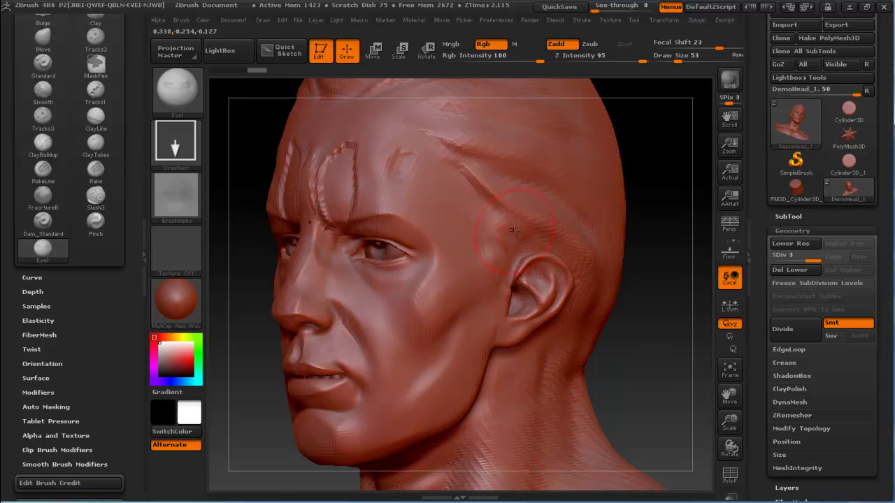
pyautogui.moveTo(506, 234)
pyautogui.mouseDown()
pyautogui.moveTo(515, 210)
pyautogui.moveTo(431, 230)
pyautogui.mouseUp()
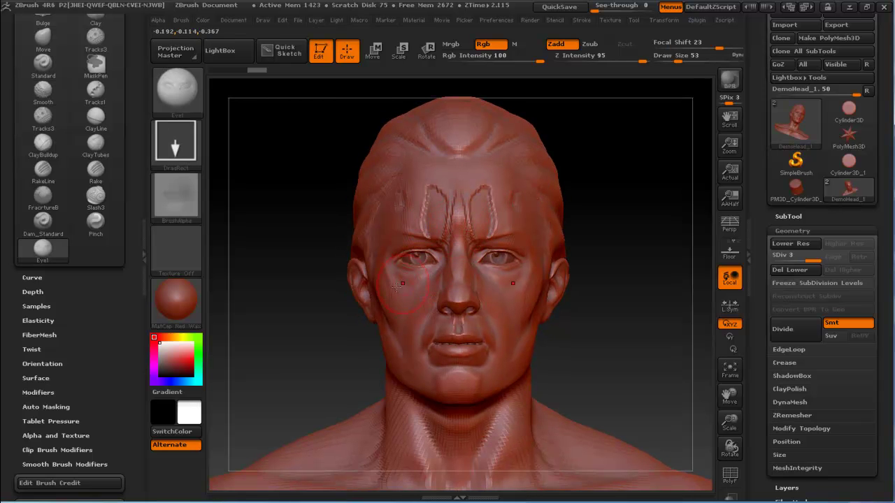
pyautogui.moveTo(433, 257)
pyautogui.mouseDown()
pyautogui.moveTo(392, 238)
pyautogui.moveTo(407, 221)
pyautogui.mouseUp()
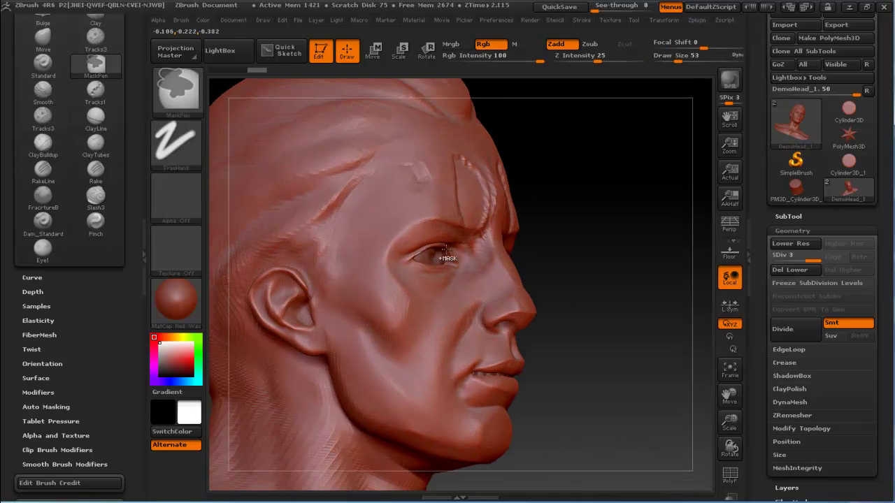
# Stamp Eye1 shapes along the brow, at the temple and behind the ear
pyautogui.moveTo(374, 192); pyautogui.dragTo(455, 178)
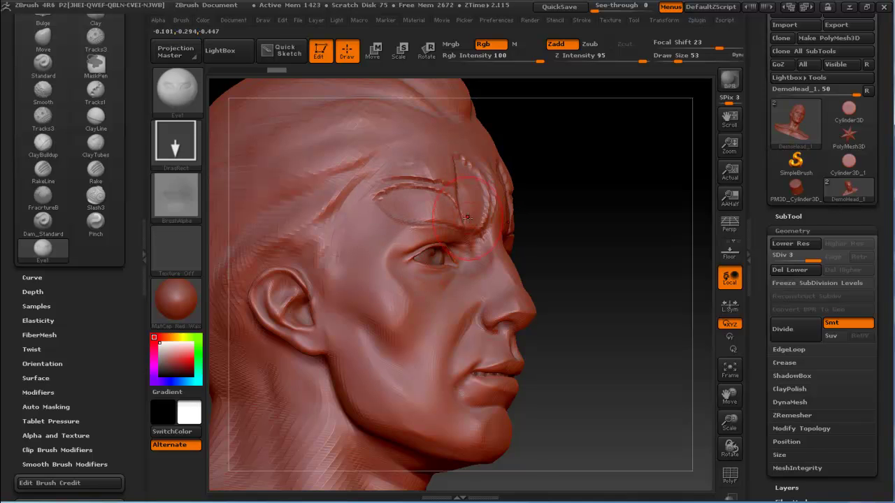
pyautogui.moveTo(418, 236); pyautogui.dragTo(428, 234)
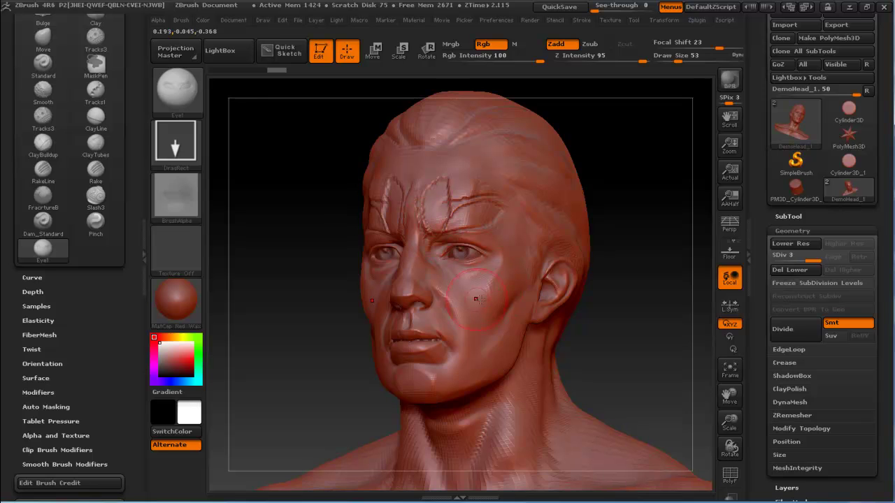
pyautogui.moveTo(489, 305); pyautogui.dragTo(475, 256)
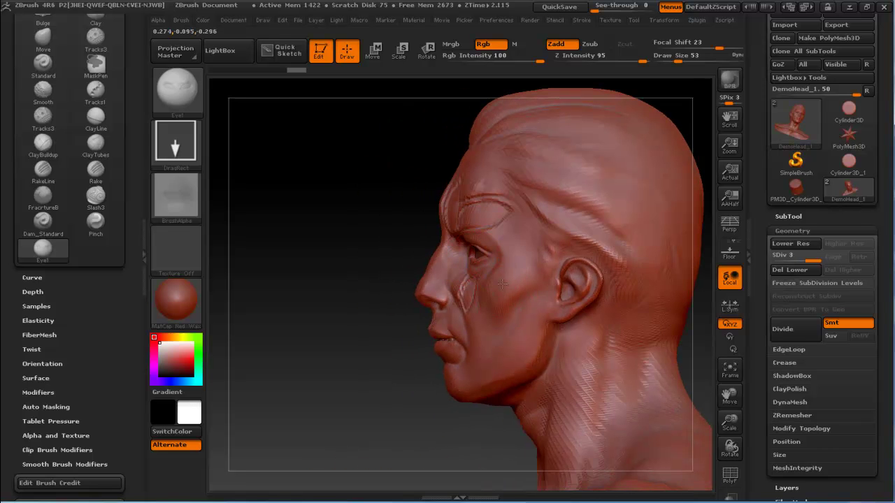
pyautogui.moveTo(555, 277); pyautogui.dragTo(559, 203)
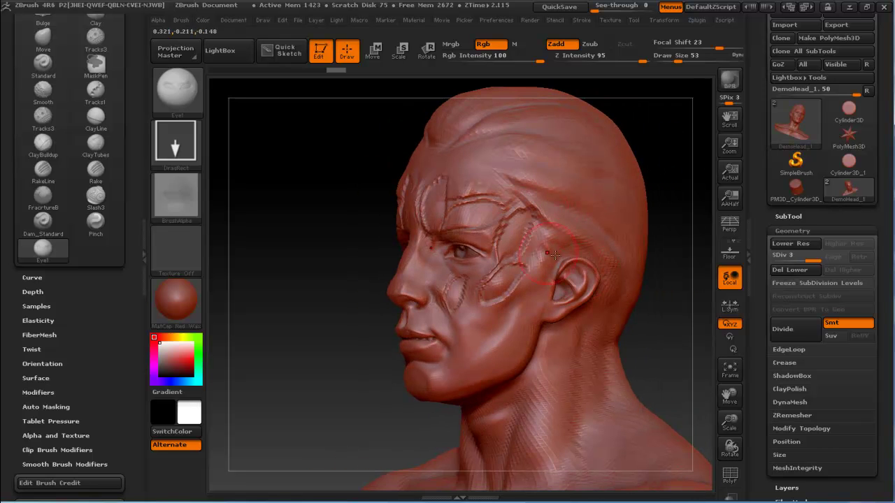
pyautogui.moveTo(541, 256); pyautogui.dragTo(505, 280)
pyautogui.moveTo(475, 355); pyautogui.dragTo(453, 167)
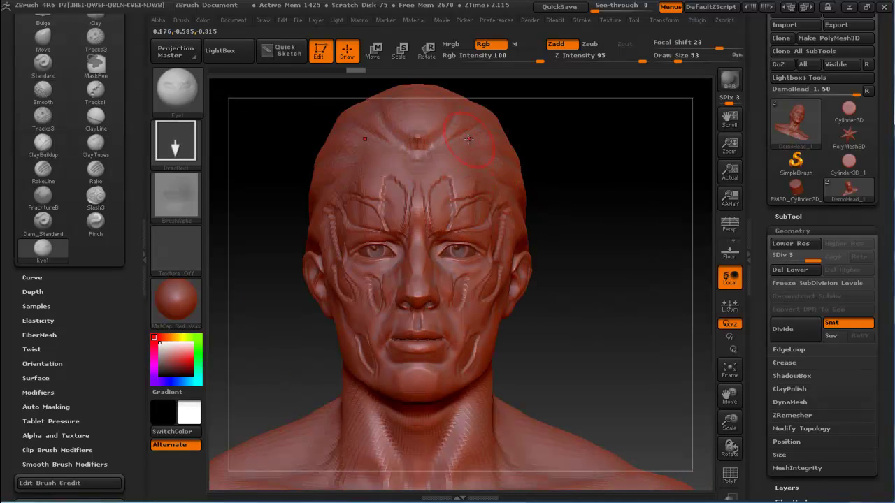
pyautogui.moveTo(548, 183); pyautogui.dragTo(624, 246)
pyautogui.moveTo(576, 193); pyautogui.dragTo(630, 200)
pyautogui.moveTo(601, 171)
pyautogui.mouseDown()
pyautogui.moveTo(559, 237)
pyautogui.moveTo(528, 230)
pyautogui.moveTo(518, 242)
pyautogui.moveTo(577, 220)
pyautogui.mouseUp()
pyautogui.moveTo(560, 335)
pyautogui.mouseDown()
pyautogui.moveTo(524, 361)
pyautogui.moveTo(516, 265)
pyautogui.moveTo(516, 368)
pyautogui.mouseUp()
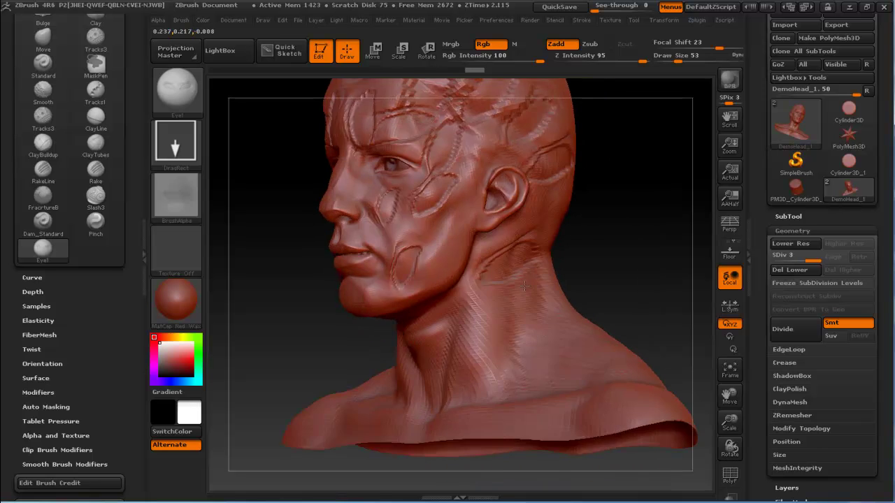
# Work around the back of the skull and temple, recentring and rotating the head between stamps
pyautogui.moveTo(493, 335)
pyautogui.mouseDown()
pyautogui.moveTo(553, 329)
pyautogui.moveTo(532, 287)
pyautogui.moveTo(501, 259)
pyautogui.moveTo(486, 319)
pyautogui.moveTo(490, 308)
pyautogui.moveTo(475, 290)
pyautogui.mouseUp()
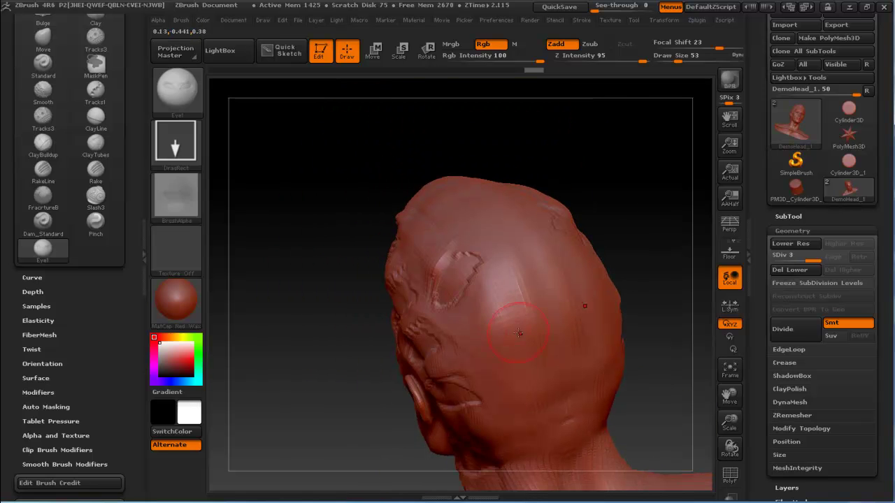
pyautogui.moveTo(518, 333)
pyautogui.mouseDown()
pyautogui.moveTo(487, 245)
pyautogui.moveTo(530, 244)
pyautogui.moveTo(563, 209)
pyautogui.moveTo(485, 274)
pyautogui.moveTo(433, 252)
pyautogui.mouseUp()
pyautogui.press('f')
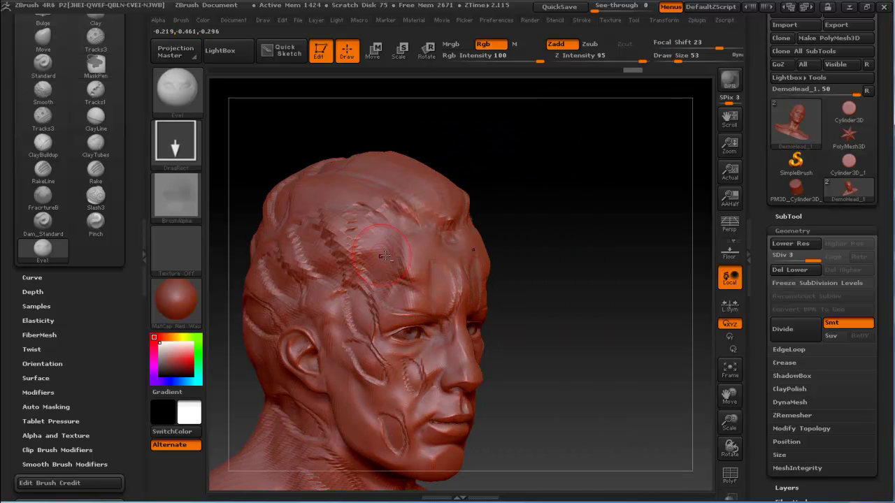
pyautogui.moveTo(404, 221); pyautogui.dragTo(416, 270)
pyautogui.moveTo(349, 345)
pyautogui.mouseDown()
pyautogui.moveTo(432, 364)
pyautogui.moveTo(459, 351)
pyautogui.mouseUp()
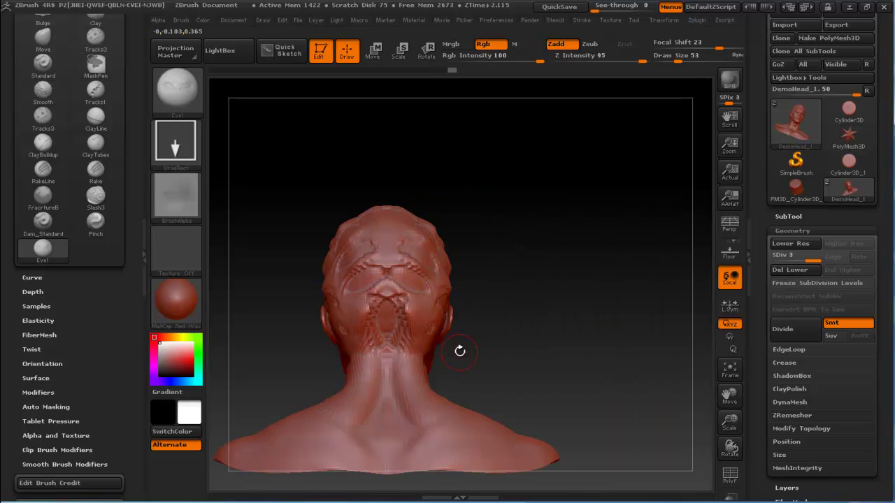
pyautogui.keyDown('alt'); pyautogui.moveTo(425, 298); pyautogui.dragTo(506, 275); pyautogui.keyUp('alt')
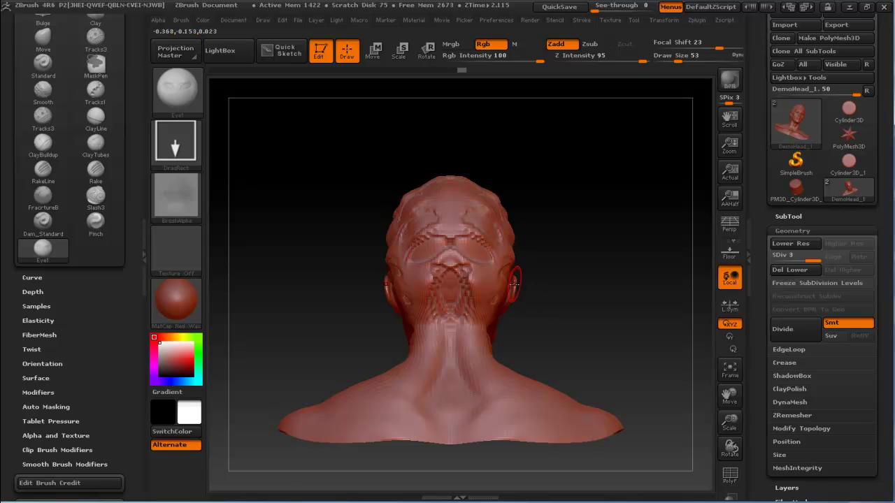
pyautogui.moveTo(530, 223); pyautogui.dragTo(448, 231)
pyautogui.moveTo(579, 200)
pyautogui.keyDown('alt'); pyautogui.mouseDown()
pyautogui.moveTo(482, 248)
pyautogui.moveTo(579, 200)
pyautogui.moveTo(593, 235)
pyautogui.moveTo(490, 261)
pyautogui.moveTo(418, 258)
pyautogui.mouseUp(); pyautogui.keyUp('alt')
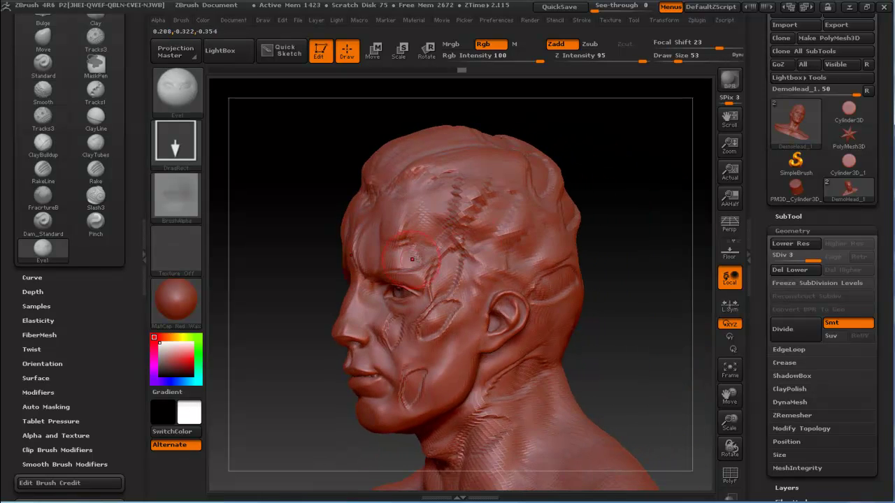
pyautogui.keyDown('alt'); pyautogui.moveTo(470, 230); pyautogui.dragTo(499, 242); pyautogui.keyUp('alt')
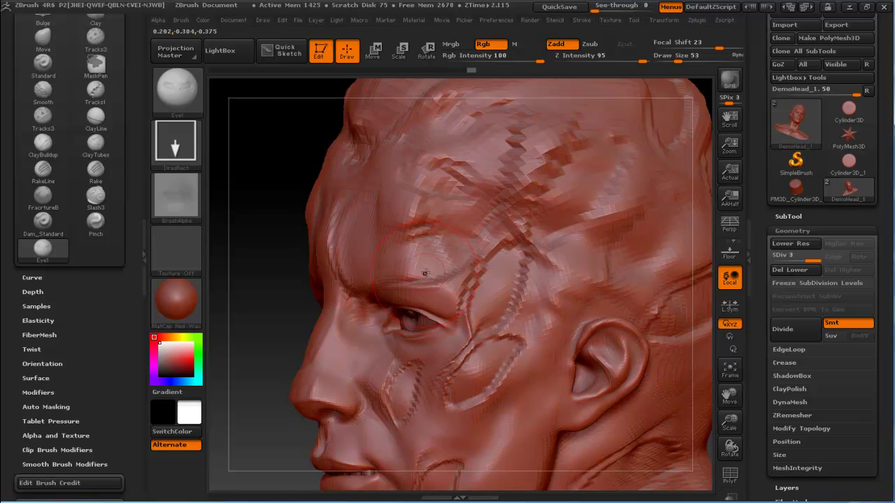
pyautogui.moveTo(426, 191)
pyautogui.keyDown('alt'); pyautogui.mouseDown()
pyautogui.moveTo(359, 236)
pyautogui.moveTo(543, 204)
pyautogui.moveTo(433, 175)
pyautogui.mouseUp(); pyautogui.keyUp('alt')
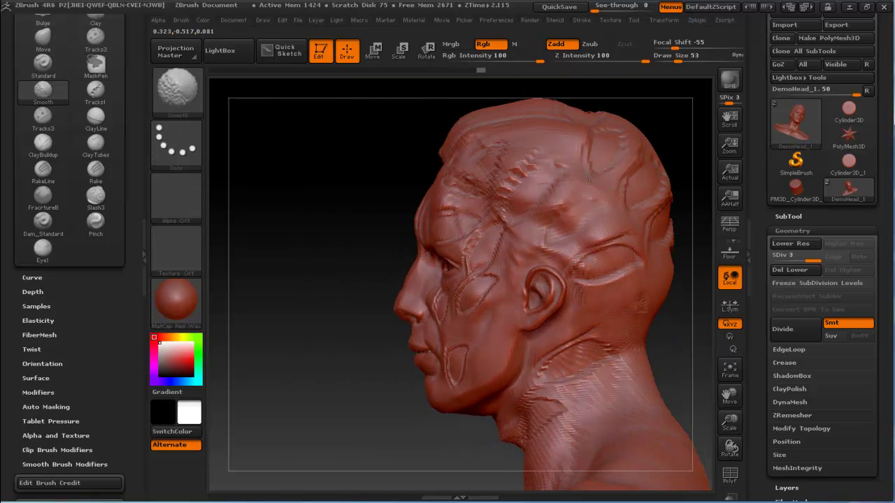
# Rotate the eye-carved DemoHead back to a straight front view
pyautogui.moveTo(492, 248)
pyautogui.keyDown('alt'); pyautogui.mouseDown()
pyautogui.moveTo(459, 234)
pyautogui.moveTo(528, 156)
pyautogui.mouseUp(); pyautogui.keyUp('alt')
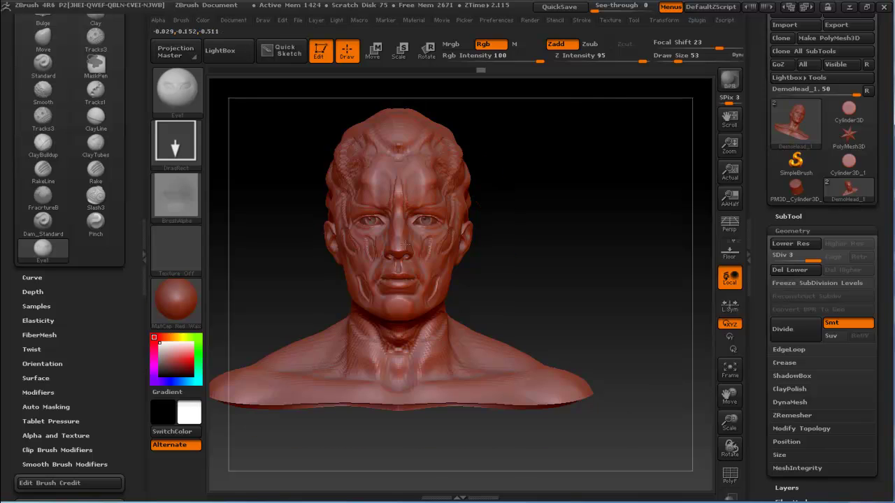
pyautogui.keyDown('alt'); pyautogui.moveTo(407, 245); pyautogui.dragTo(456, 287); pyautogui.keyUp('alt')
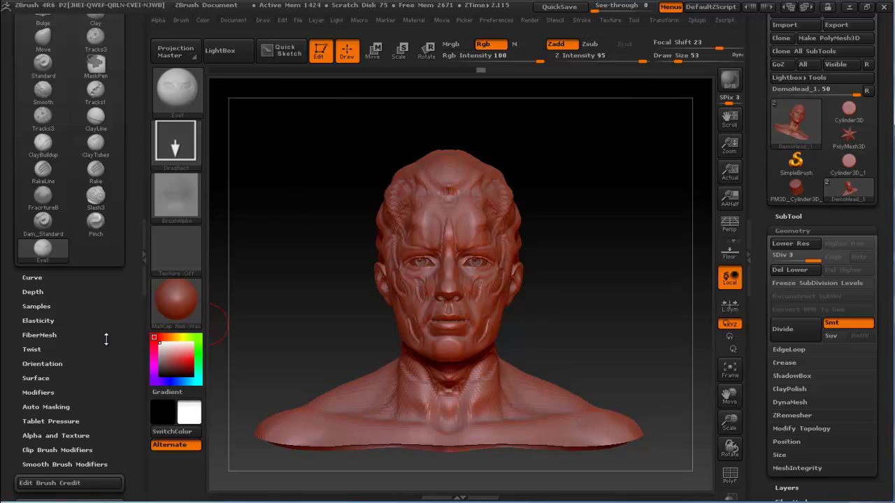
pyautogui.moveTo(30, 280); pyautogui.dragTo(41, 239)
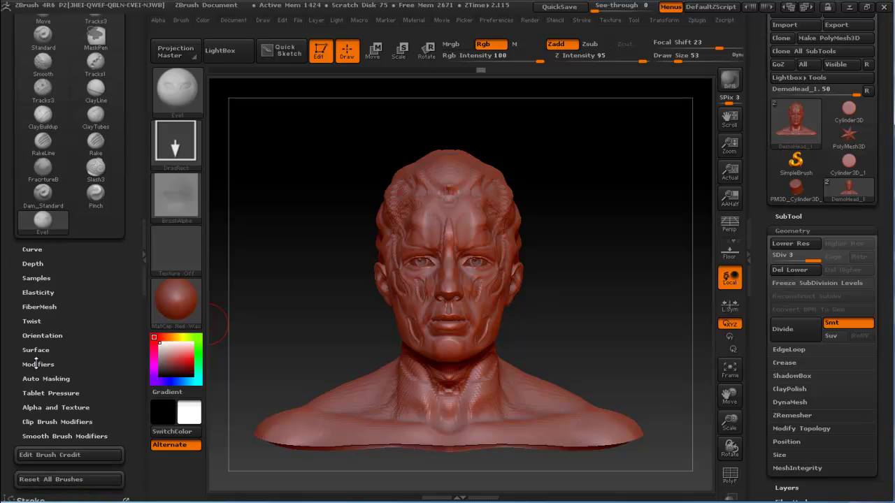
pyautogui.moveTo(455, 273)
pyautogui.mouseDown()
pyautogui.moveTo(497, 198)
pyautogui.moveTo(500, 219)
pyautogui.mouseUp()
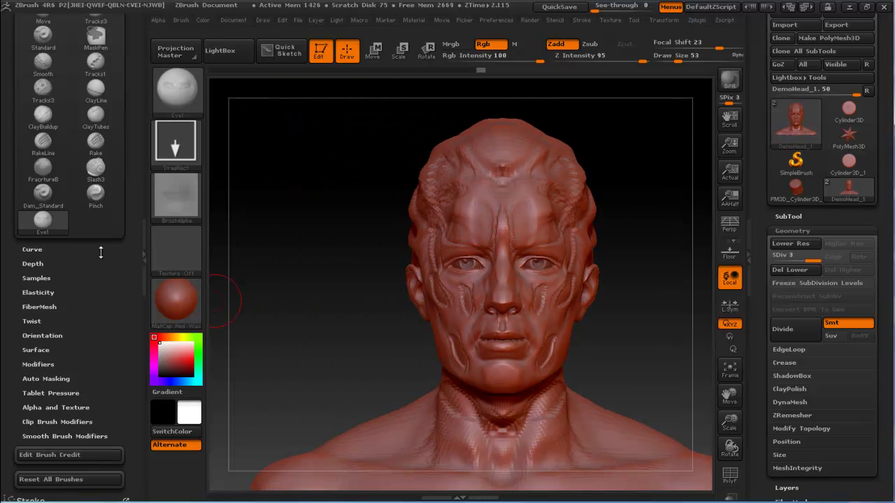
pyautogui.moveTo(465, 228)
pyautogui.mouseDown()
pyautogui.moveTo(531, 202)
pyautogui.moveTo(585, 209)
pyautogui.moveTo(537, 212)
pyautogui.mouseUp()
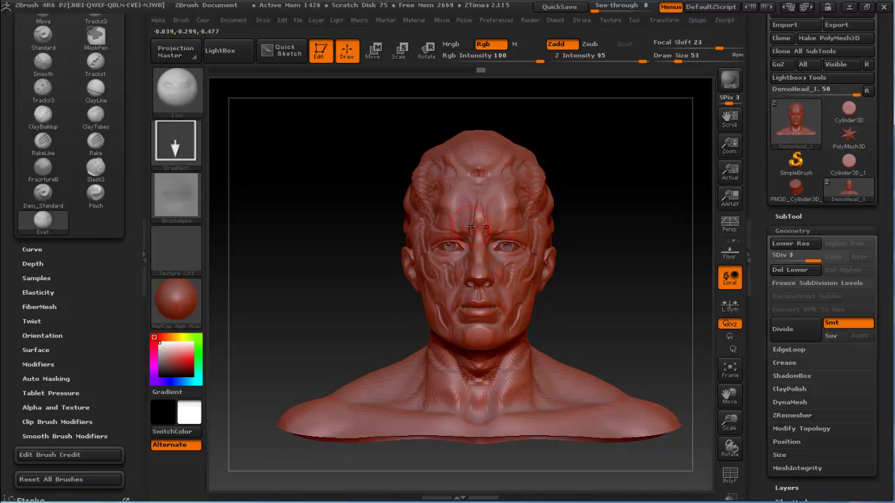
pyautogui.moveTo(471, 226); pyautogui.dragTo(500, 226)
pyautogui.moveTo(446, 229)
pyautogui.keyDown('alt'); pyautogui.mouseDown()
pyautogui.moveTo(462, 210)
pyautogui.moveTo(511, 225)
pyautogui.moveTo(479, 229)
pyautogui.mouseUp(); pyautogui.keyUp('alt')
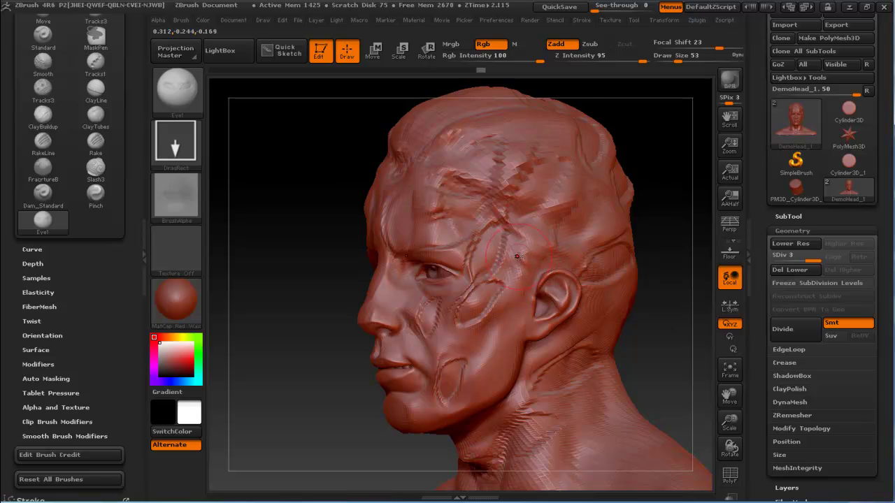
pyautogui.moveTo(517, 256)
pyautogui.mouseDown()
pyautogui.moveTo(536, 210)
pyautogui.moveTo(484, 264)
pyautogui.moveTo(492, 256)
pyautogui.moveTo(380, 254)
pyautogui.moveTo(525, 233)
pyautogui.moveTo(509, 249)
pyautogui.moveTo(500, 231)
pyautogui.mouseUp()
pyautogui.moveTo(497, 200)
pyautogui.mouseDown()
pyautogui.moveTo(518, 194)
pyautogui.moveTo(537, 225)
pyautogui.mouseUp()
pyautogui.moveTo(415, 260)
pyautogui.mouseDown()
pyautogui.moveTo(461, 232)
pyautogui.moveTo(516, 226)
pyautogui.moveTo(455, 278)
pyautogui.moveTo(485, 249)
pyautogui.moveTo(532, 228)
pyautogui.moveTo(575, 309)
pyautogui.mouseUp()
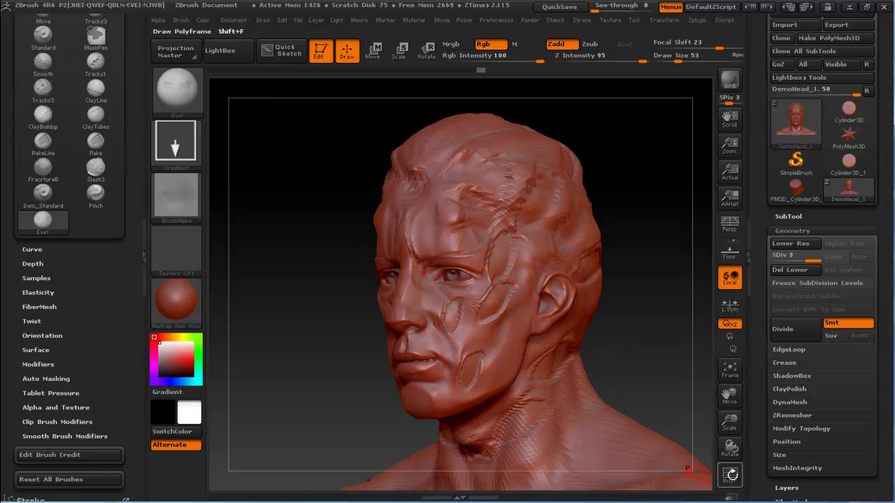
pyautogui.keyDown('alt'); pyautogui.moveTo(540, 252); pyautogui.dragTo(467, 250); pyautogui.keyUp('alt')
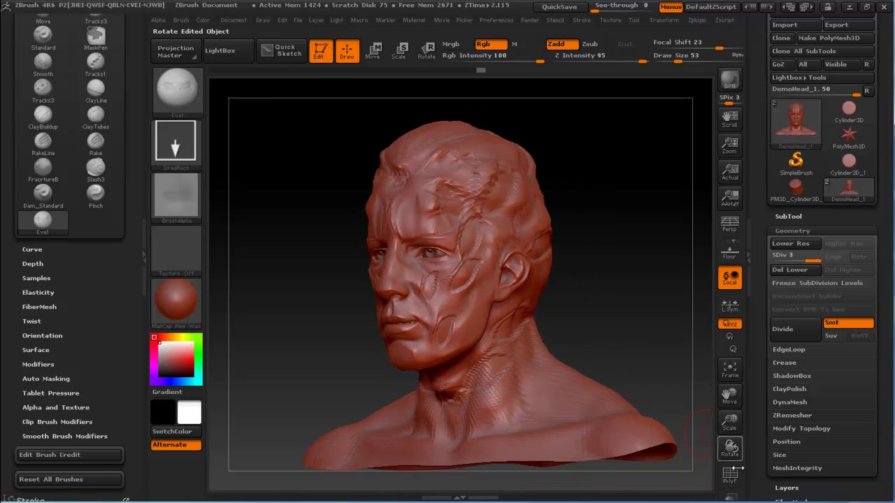